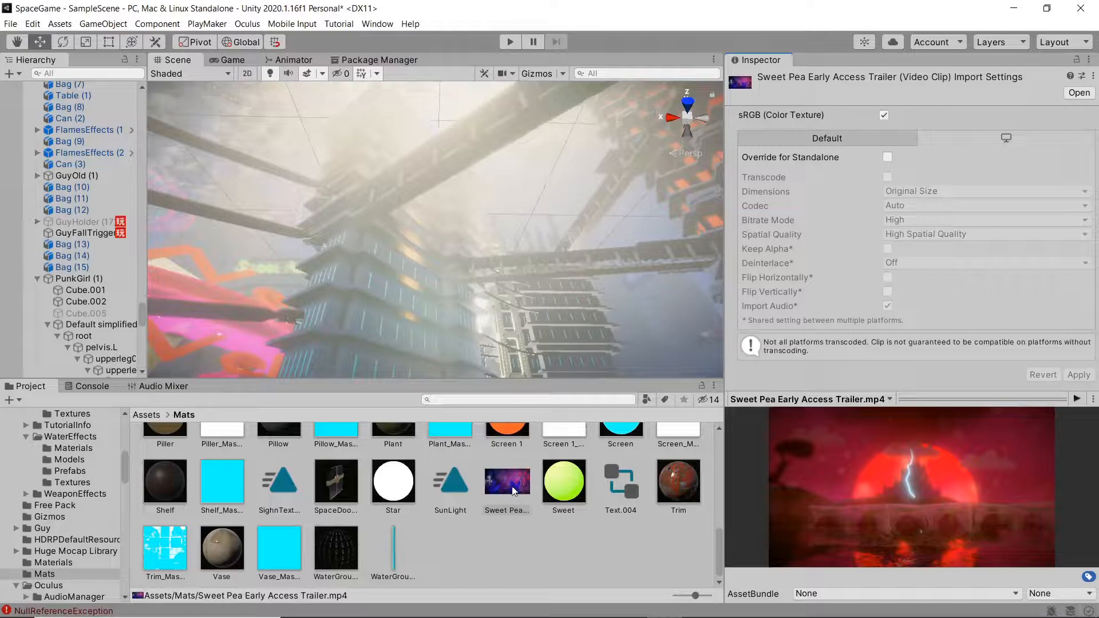
Check the file type of the Sweet Pea Early Access Trailer video in its Windows file properties.
right_click(506, 488)
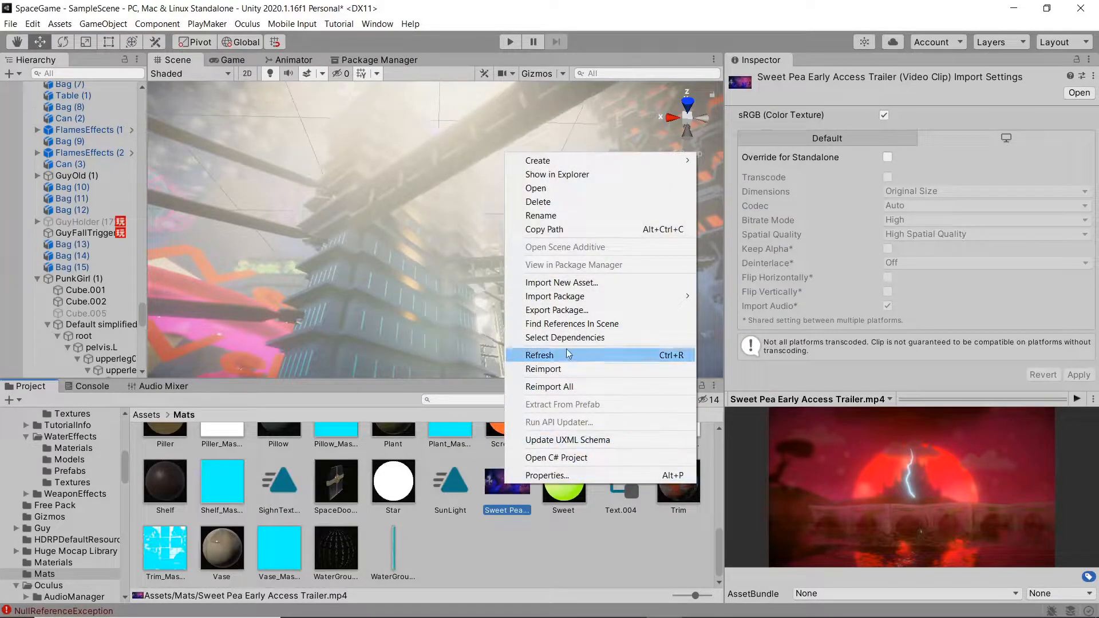
left_click(574, 176)
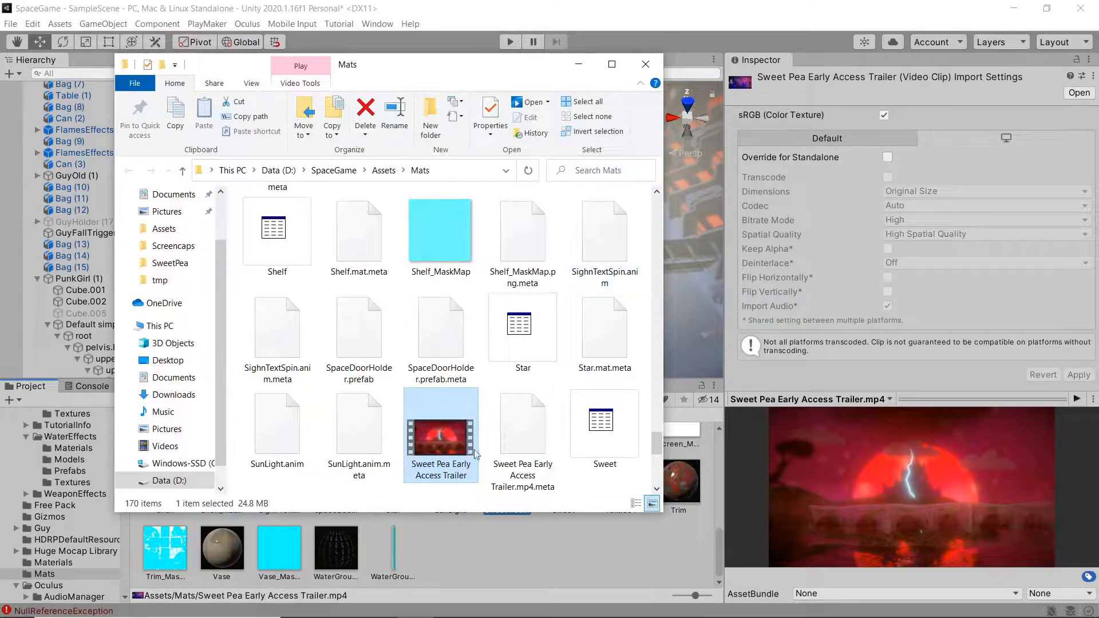
right_click(441, 432)
left_click(483, 422)
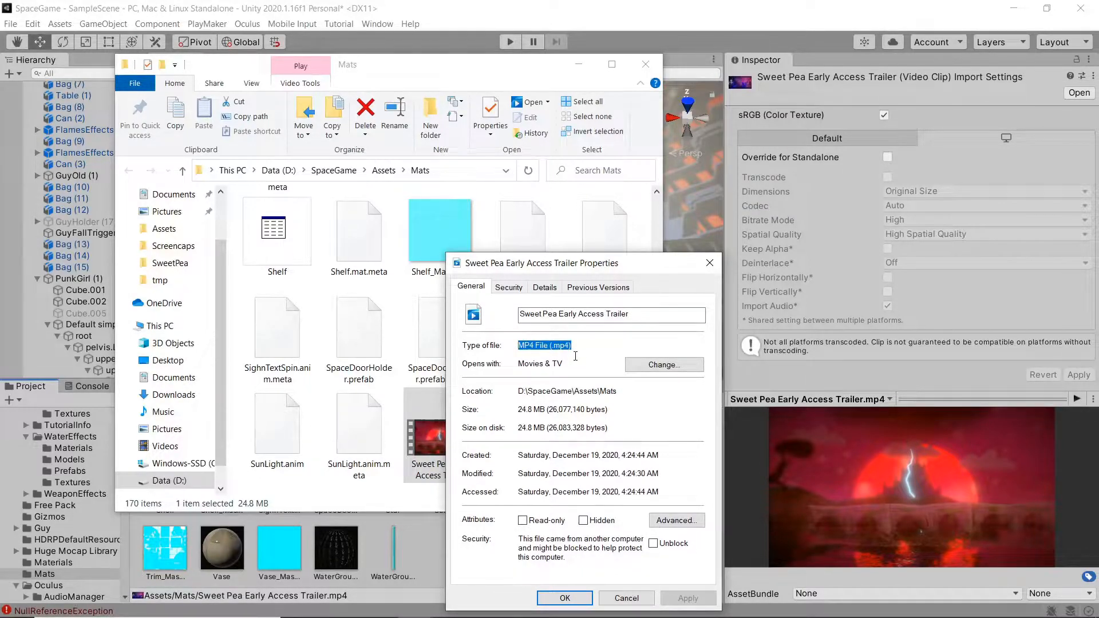
left_click(710, 263)
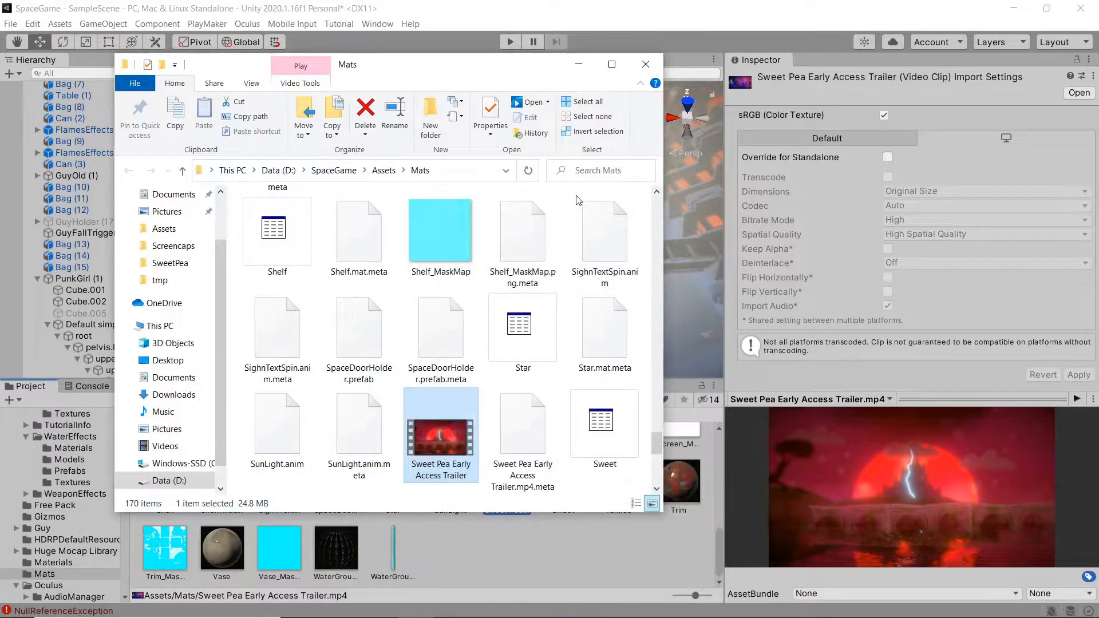
left_click(646, 64)
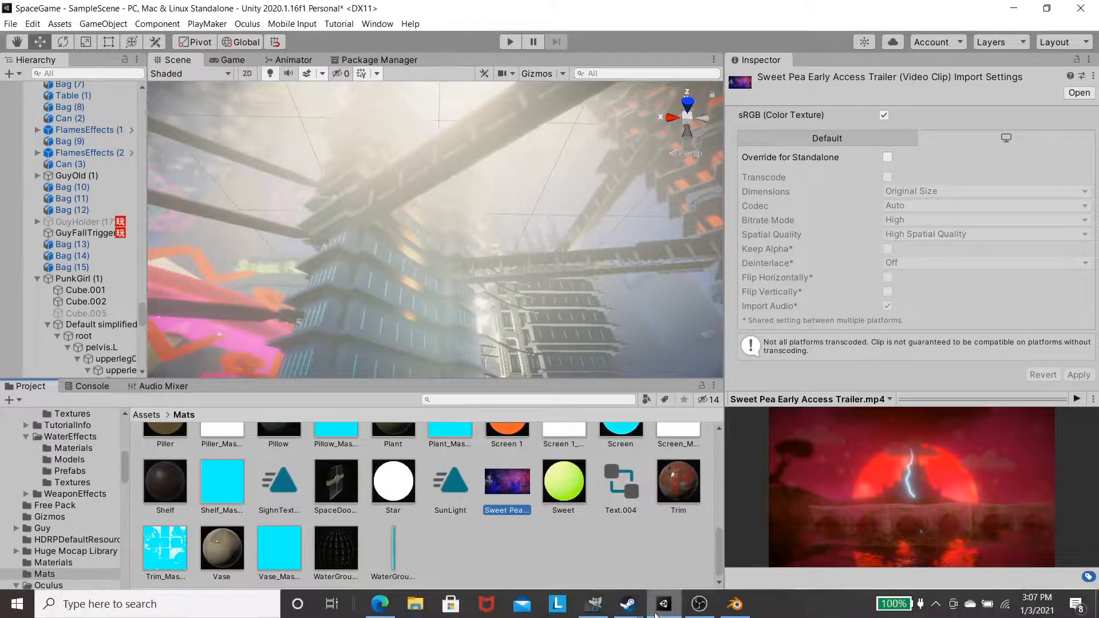
Switch to Blender and create a new Video Editing project.
mouse_move(732, 607)
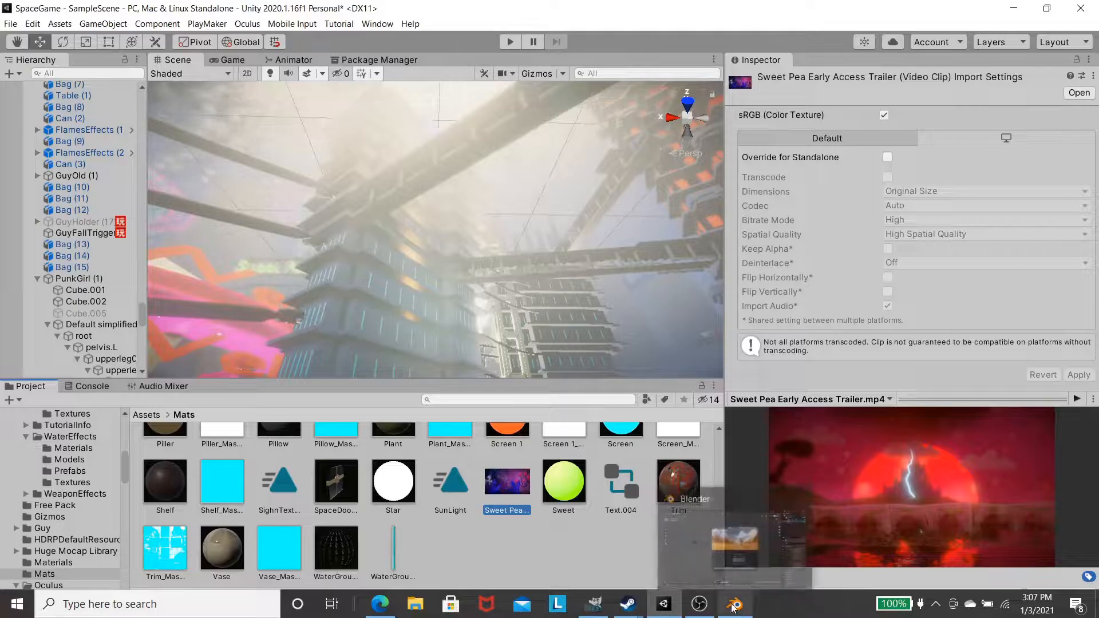
left_click(720, 530)
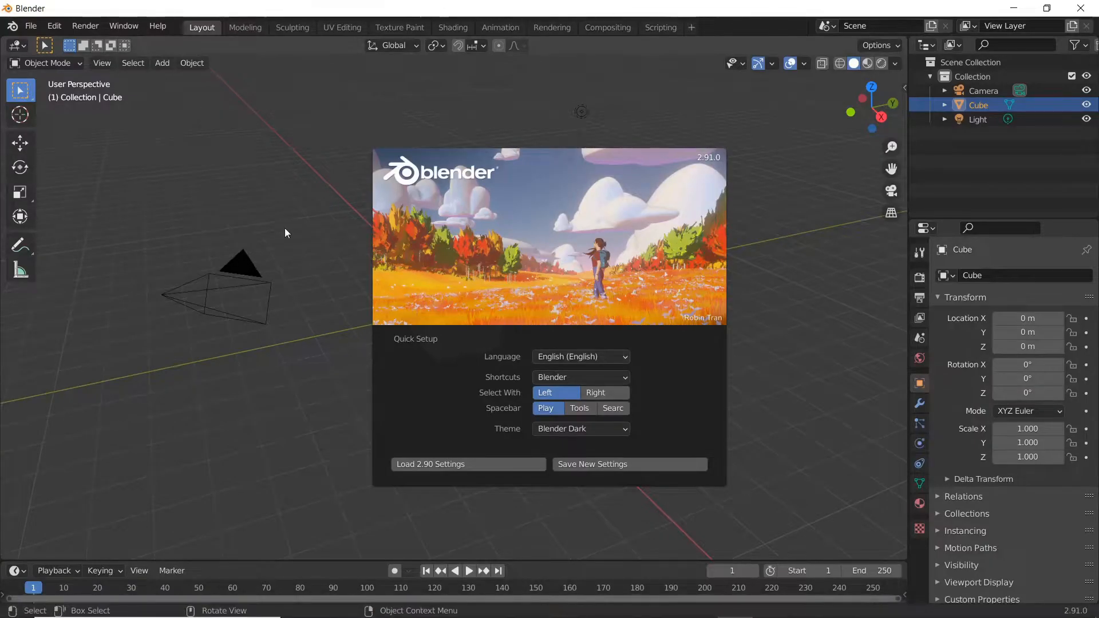
left_click(132, 172)
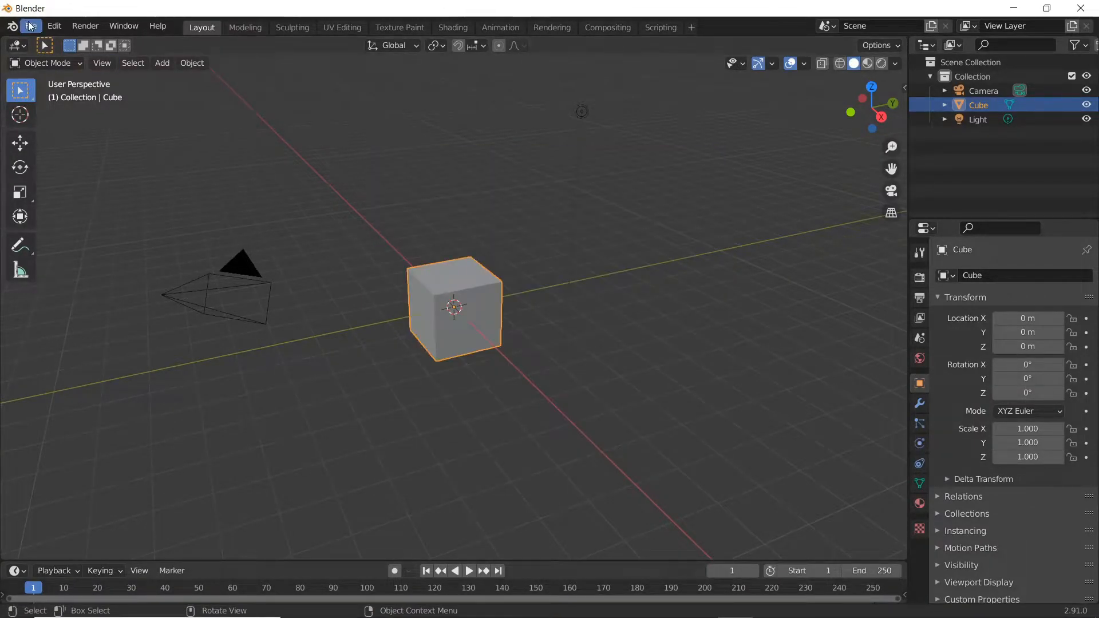
left_click(30, 26)
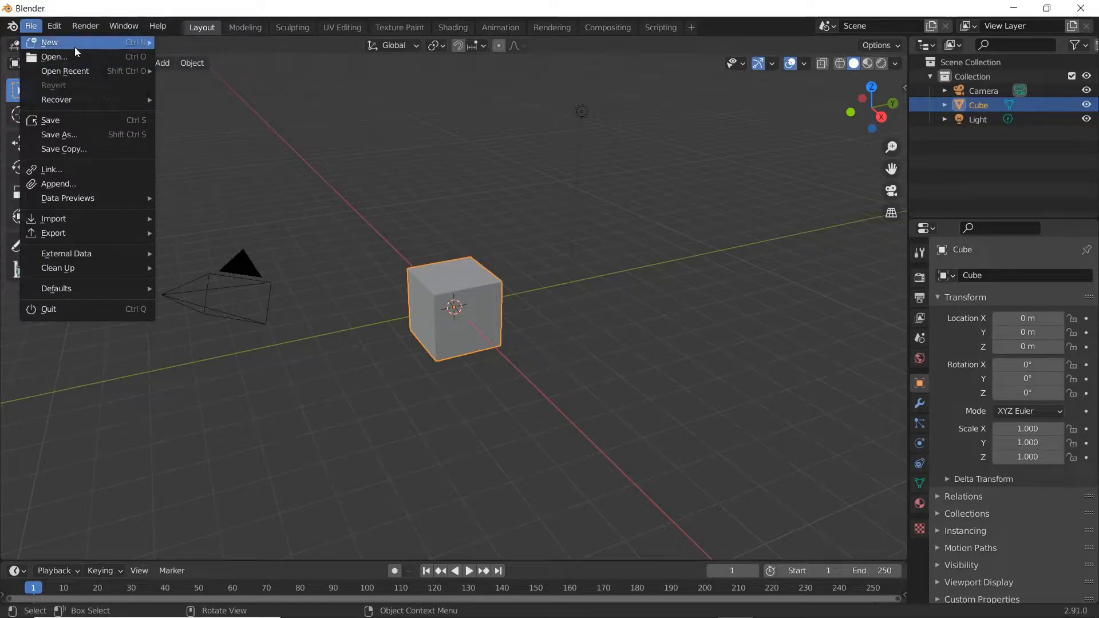
mouse_move(122, 47)
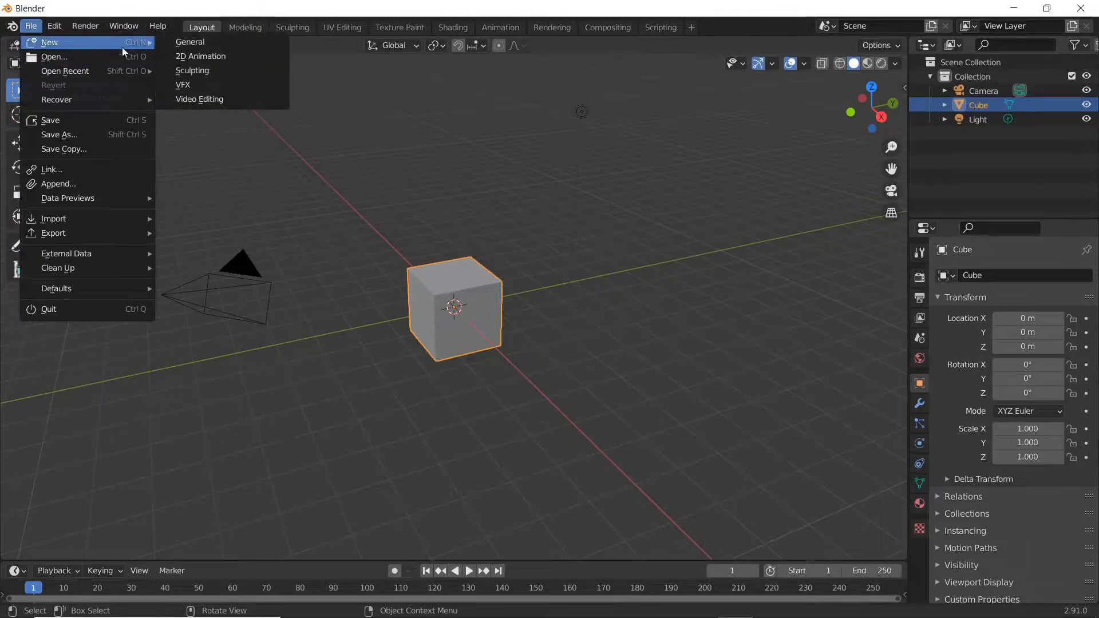
left_click(227, 99)
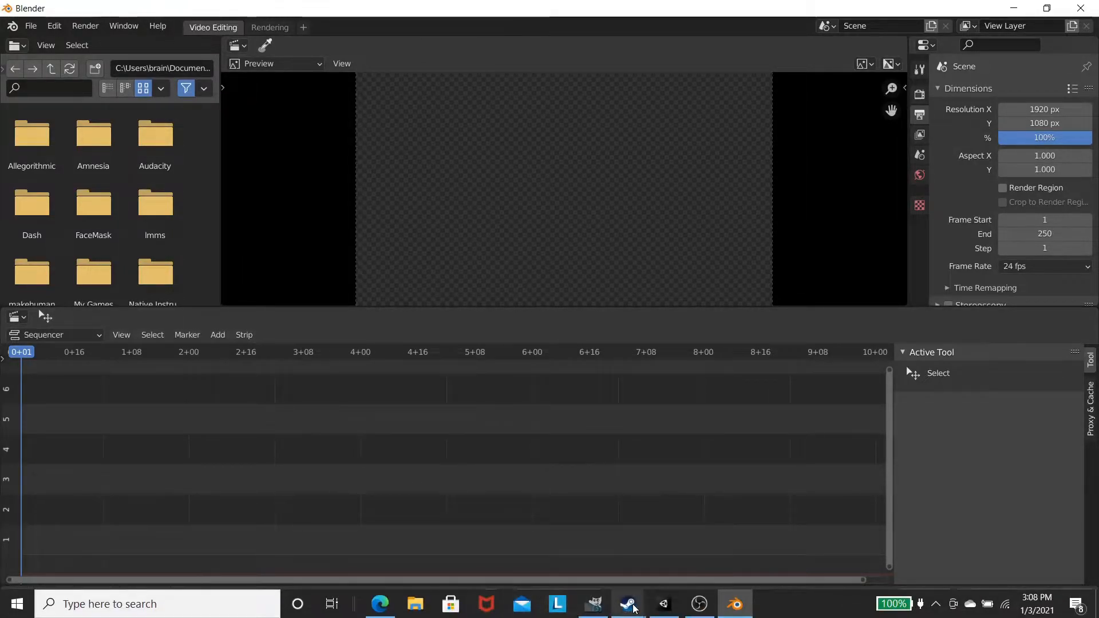
Bring the Sweet Pea Early Access Trailer video from the Unity project's Mats folder into Blender's sequencer and scrub through its opening.
left_click(656, 608)
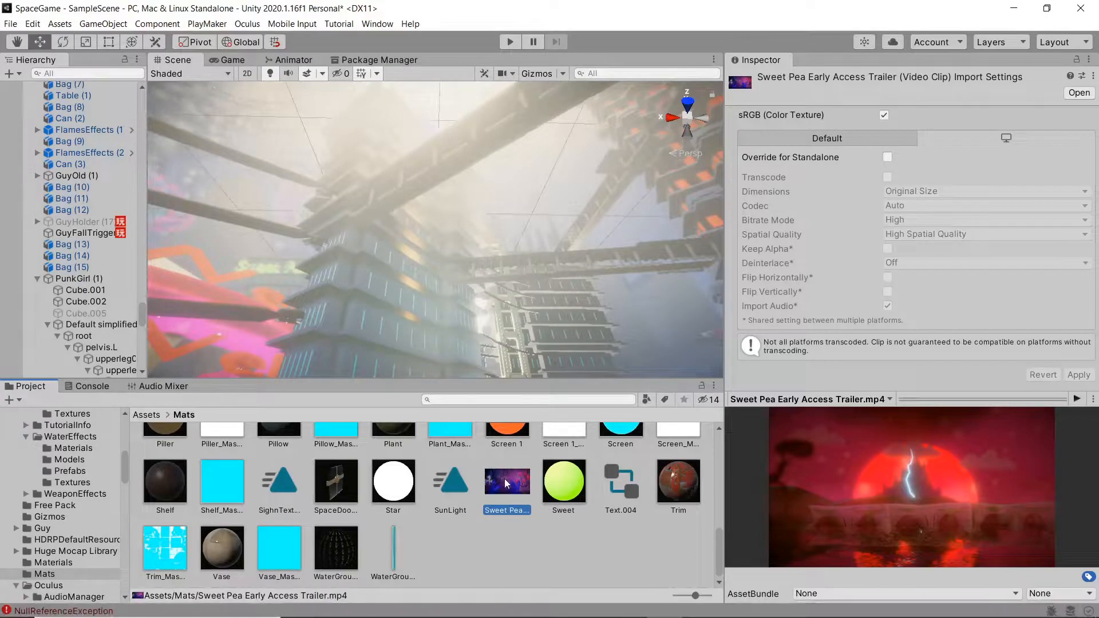
right_click(506, 481)
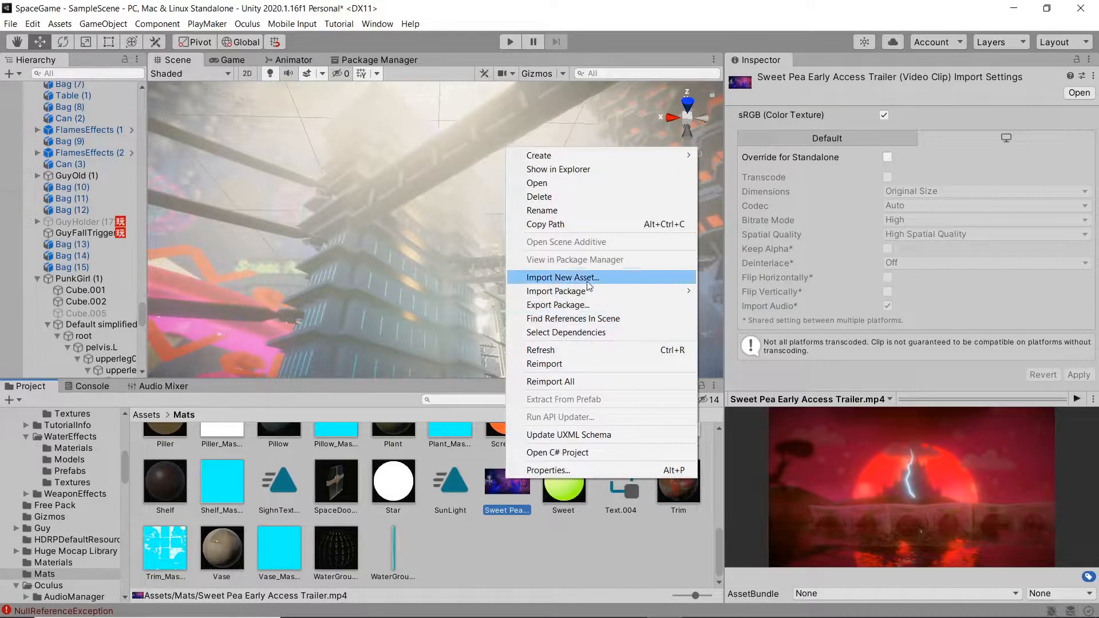
left_click(555, 170)
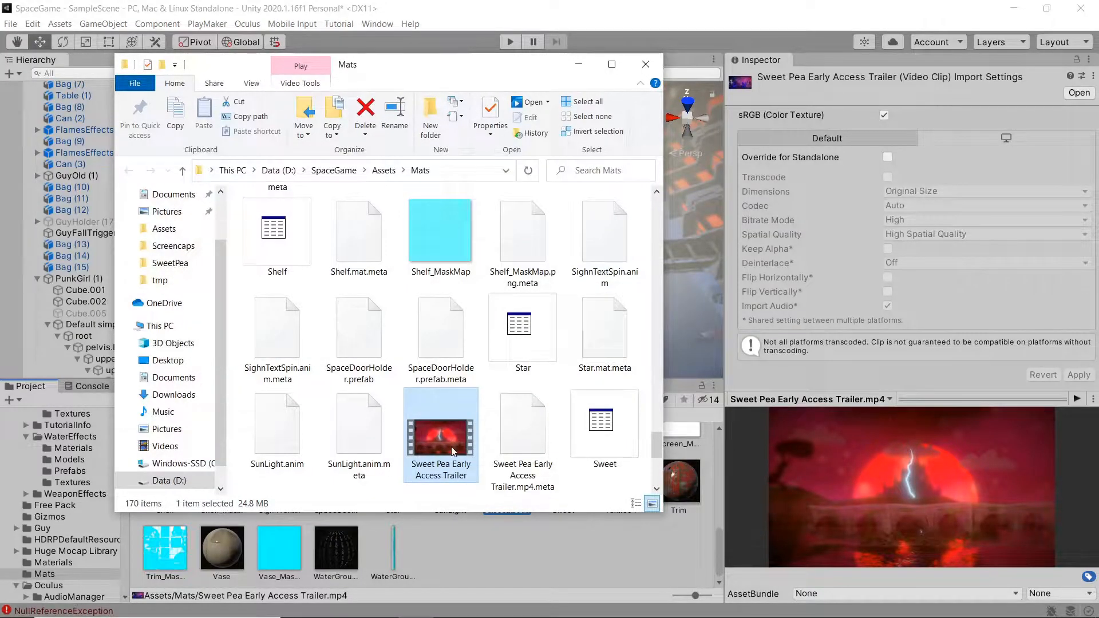
left_click(735, 605)
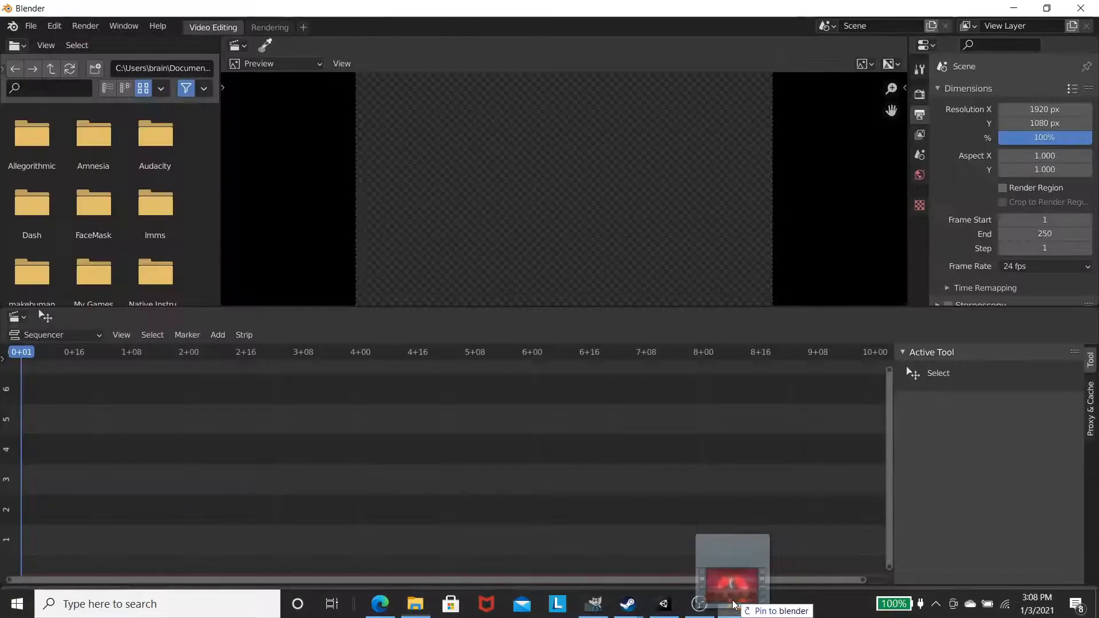
left_click_drag(497, 452, 440, 475)
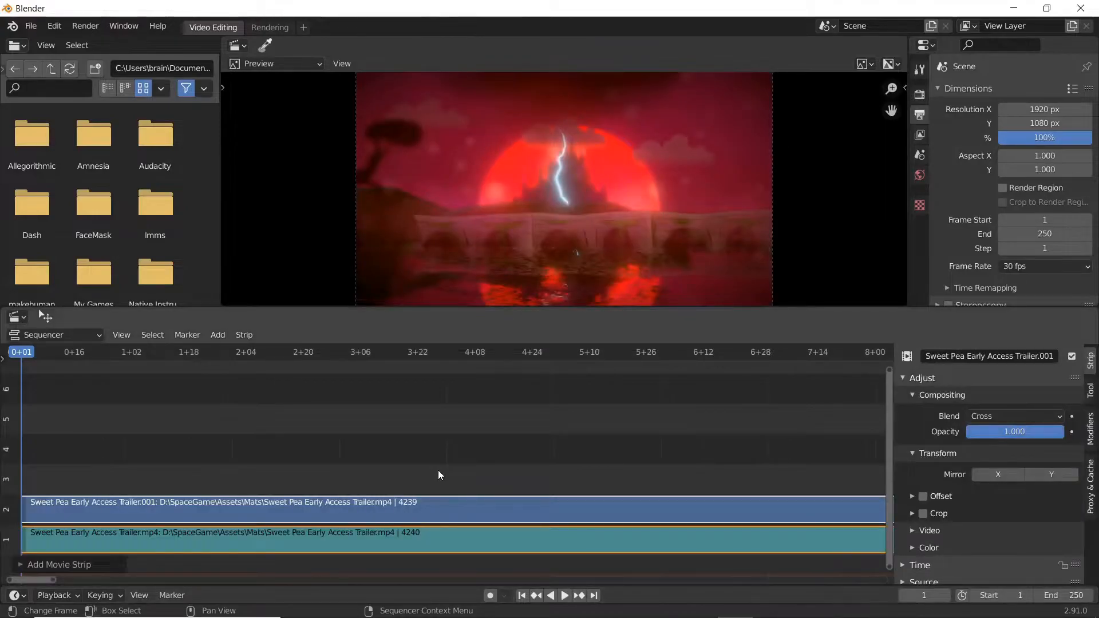
left_click(87, 356)
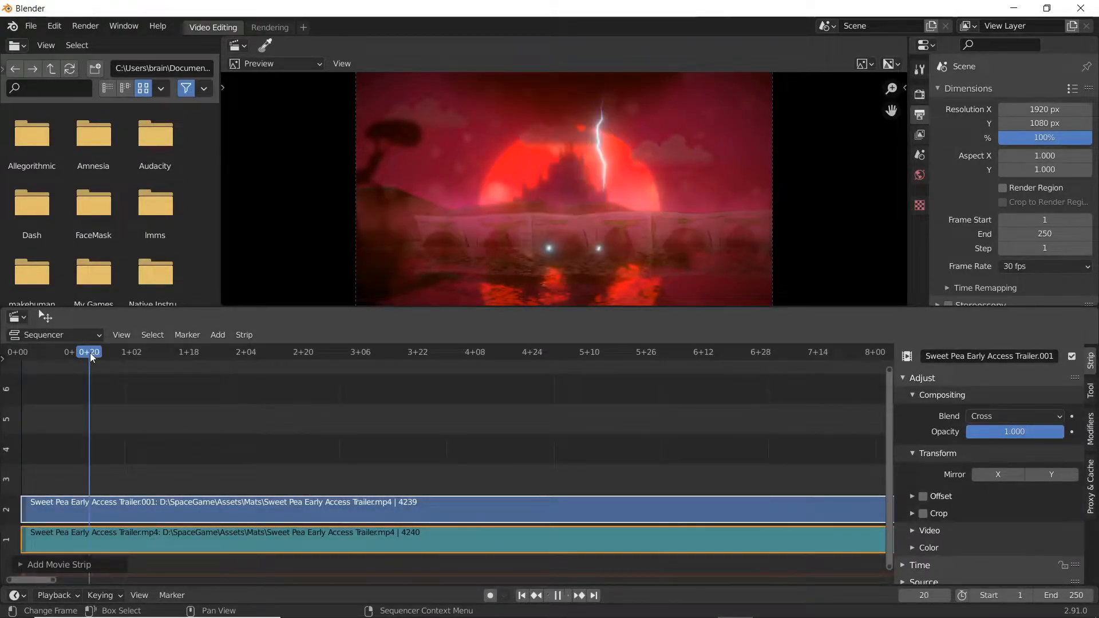
left_click(238, 361)
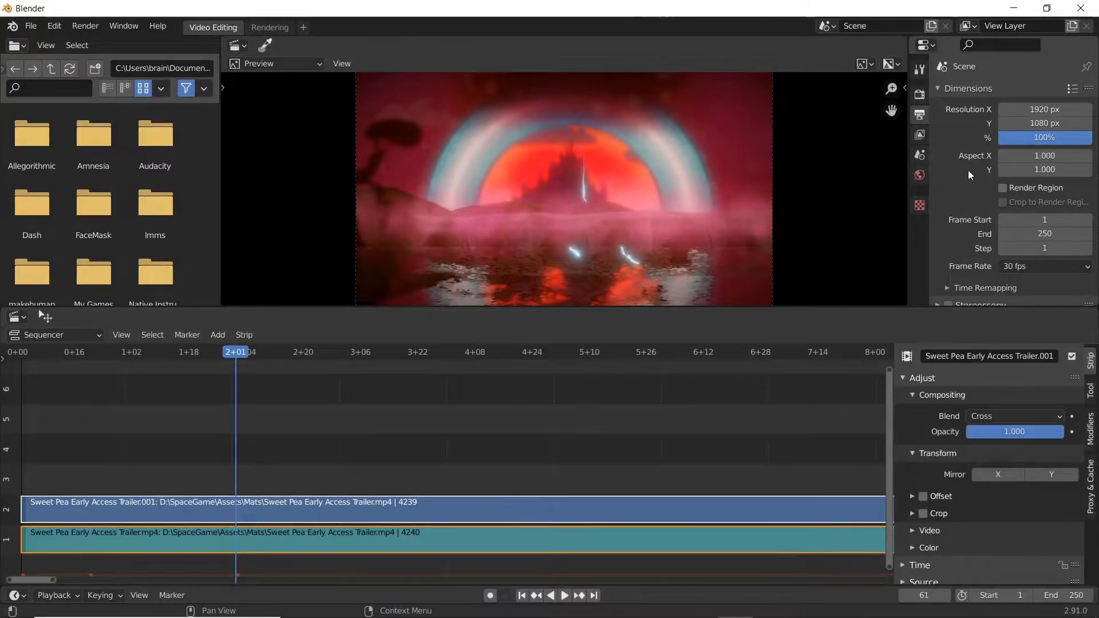
Set the output file format to FFmpeg video with an MPEG-4 container.
scroll(966, 182, "down", 6)
scroll(960, 162, "down", 2)
left_click(1035, 181)
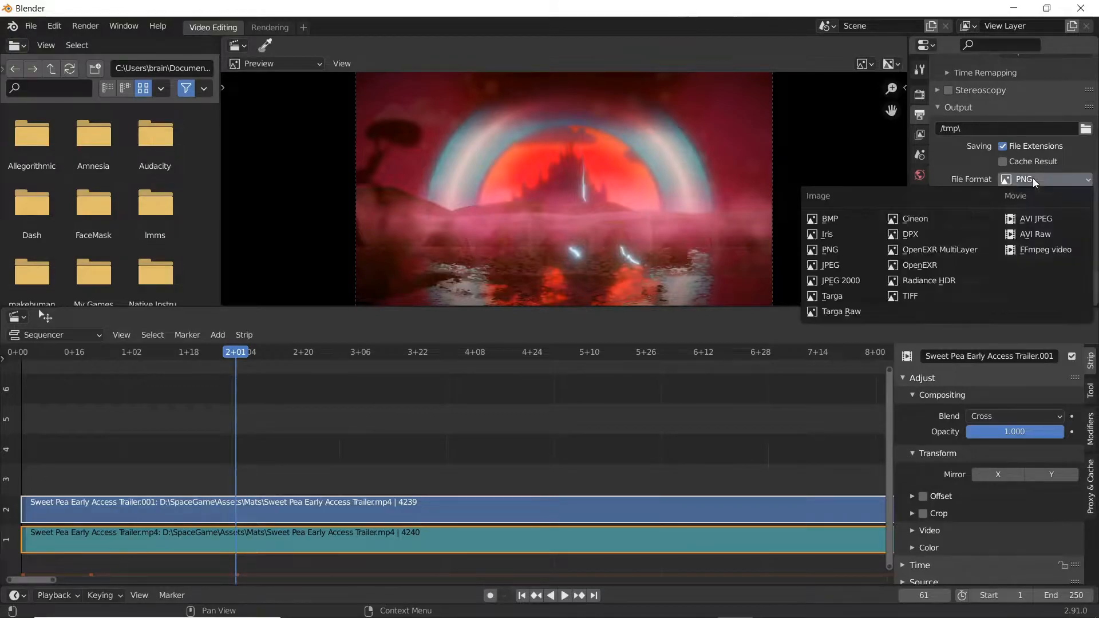
left_click(1045, 250)
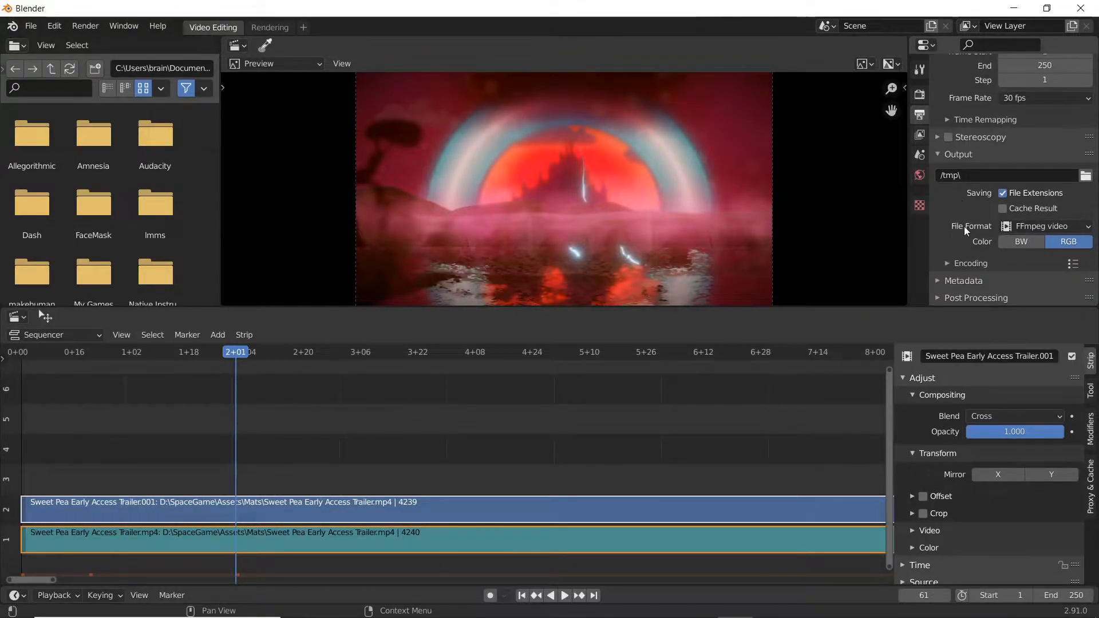
left_click(947, 264)
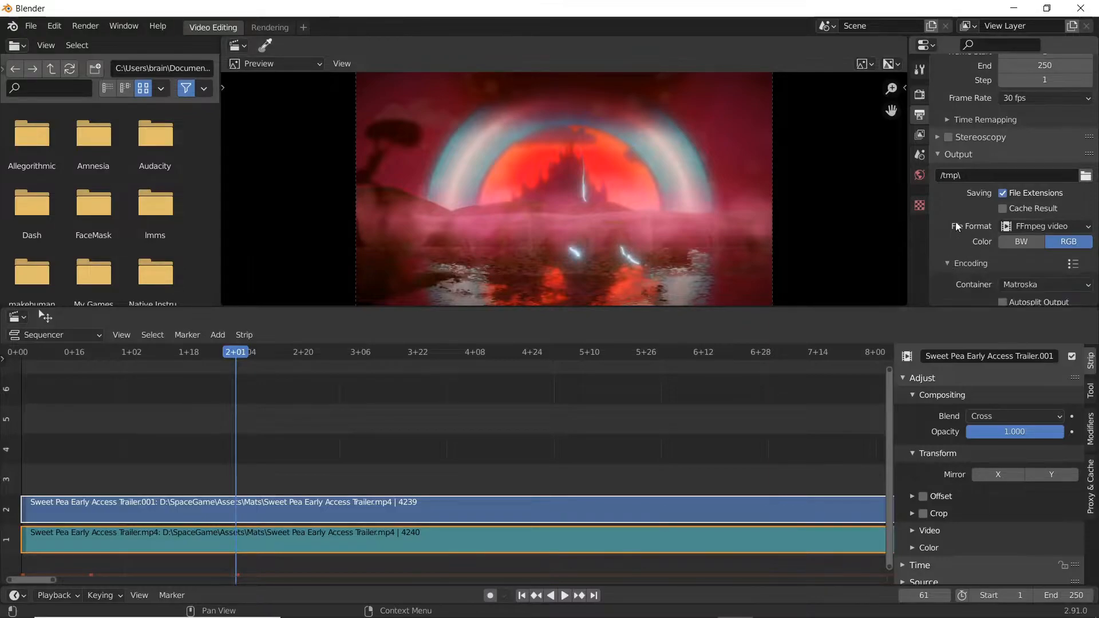
scroll(955, 246, "down", 4)
scroll(960, 224, "down", 1)
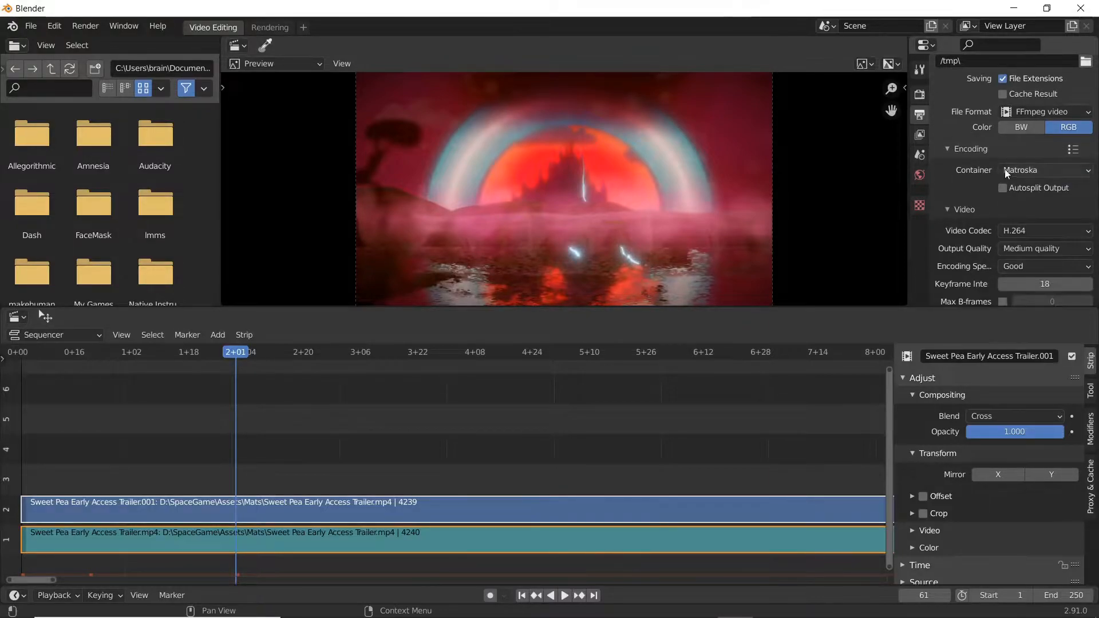
left_click(1017, 170)
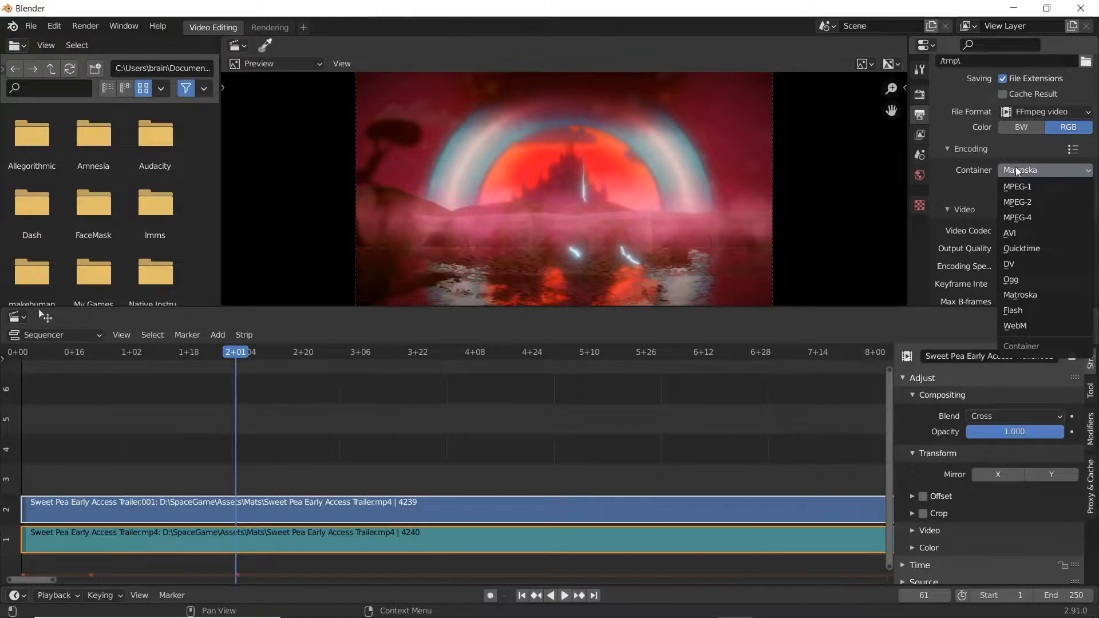
left_click(1045, 222)
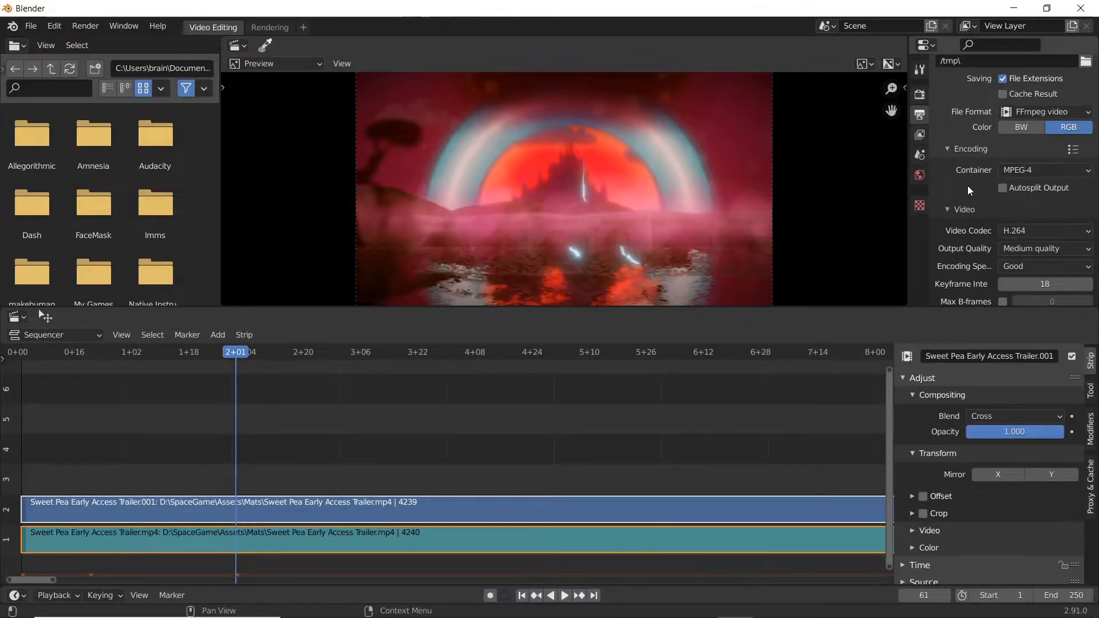
Review the video codec choices, keeping H.264, and set the audio codec to MP3.
scroll(969, 191, "down", 2)
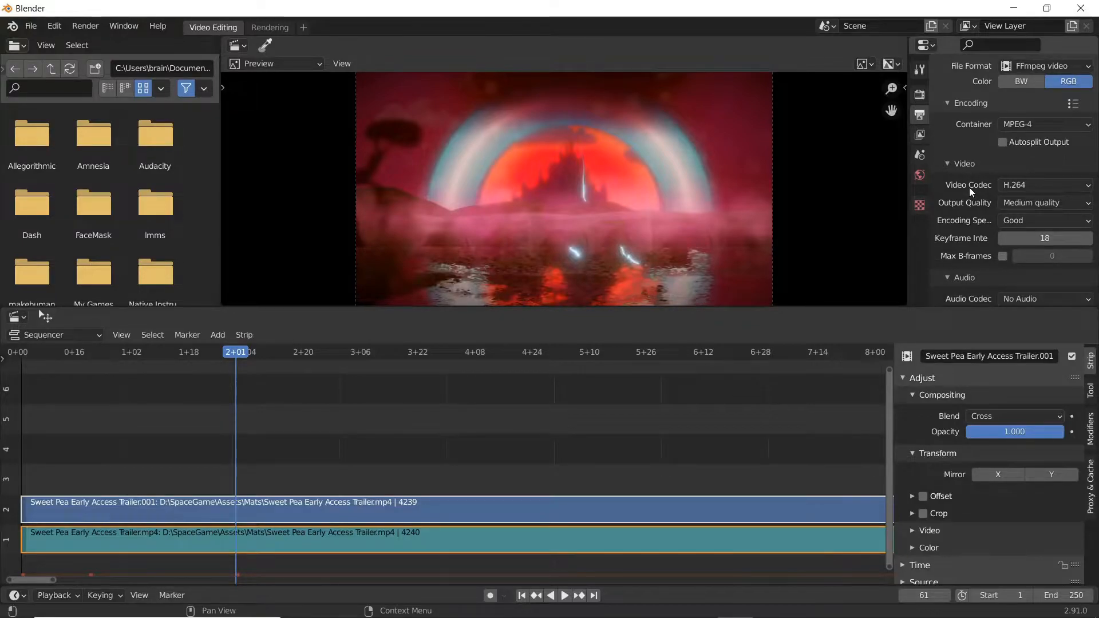
left_click(1019, 187)
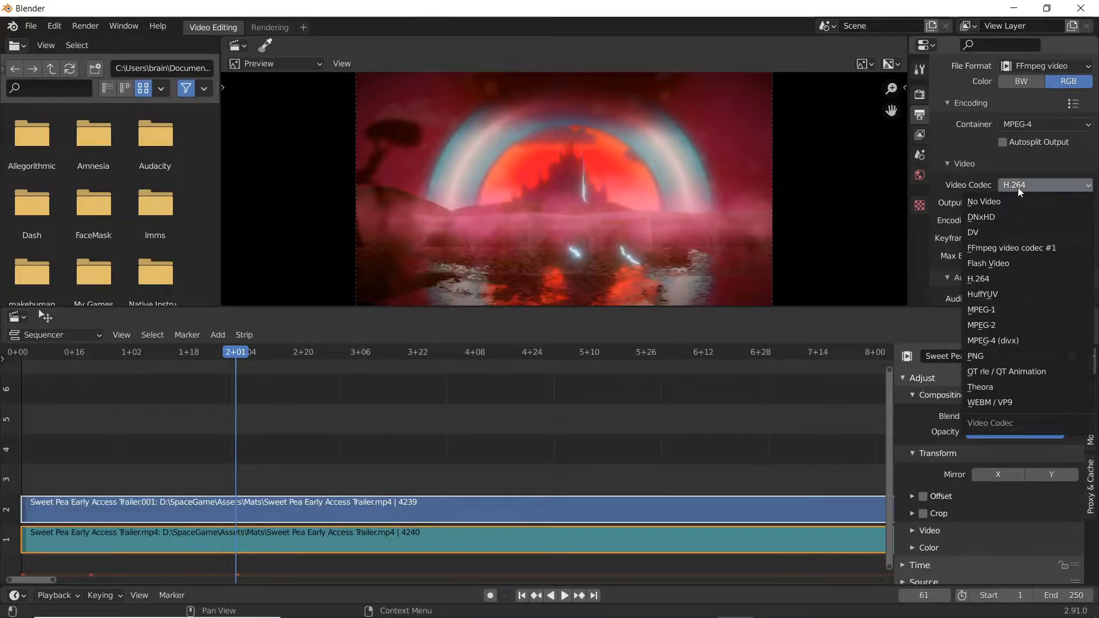
left_click(1020, 189)
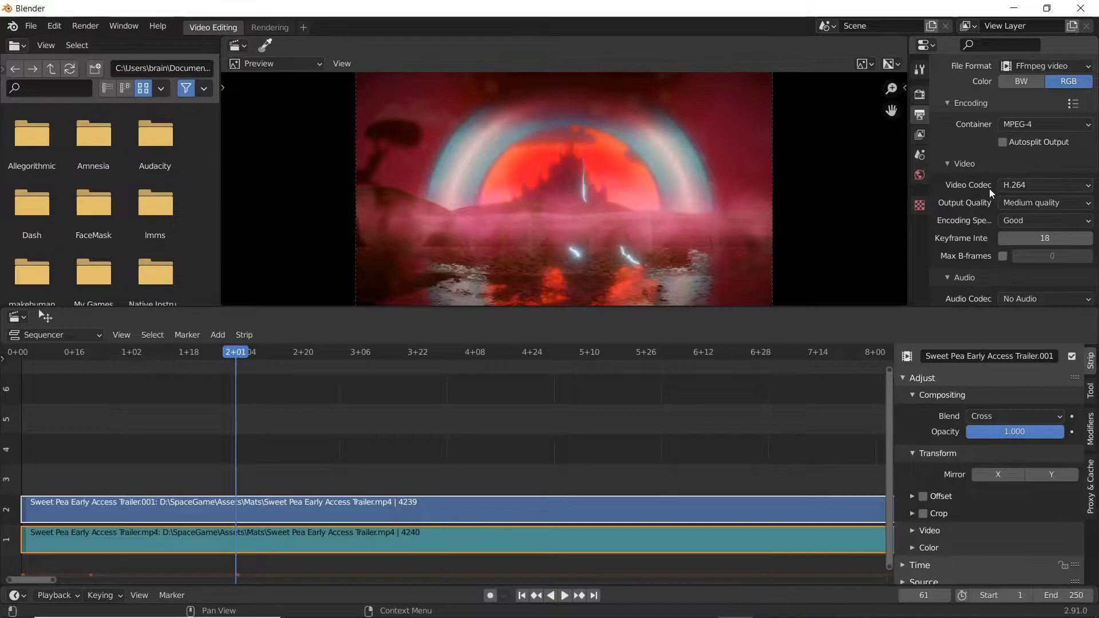
scroll(990, 192, "down", 2)
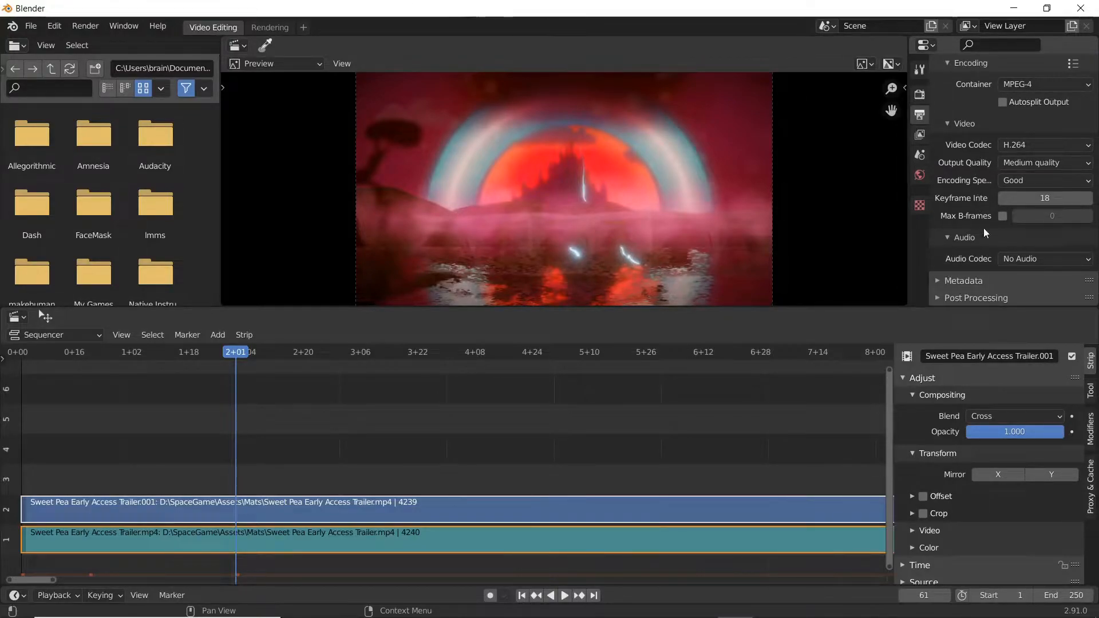
left_click(1012, 258)
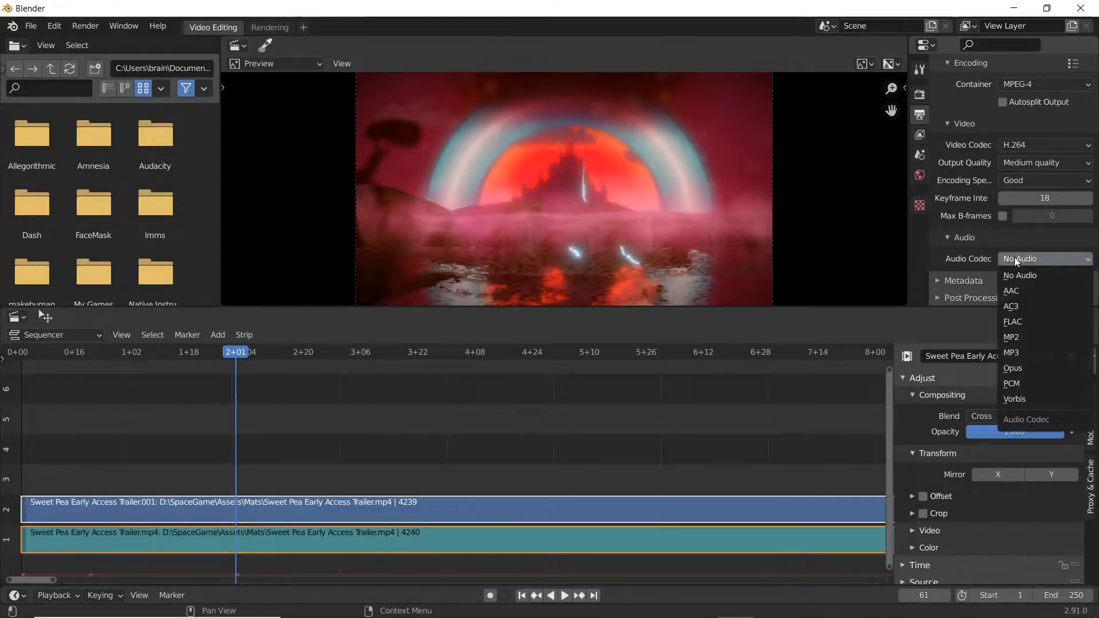
left_click(1025, 352)
scroll(960, 262, "down", 3)
scroll(961, 259, "down", 1)
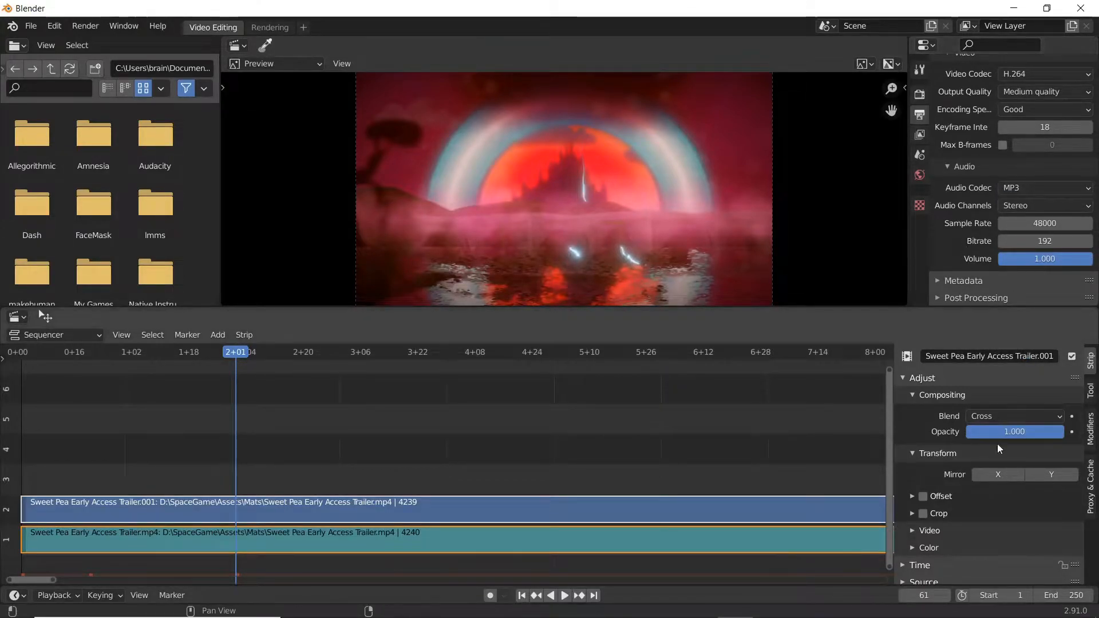
Set the end frame of the timeline to 30.
left_click(1066, 595)
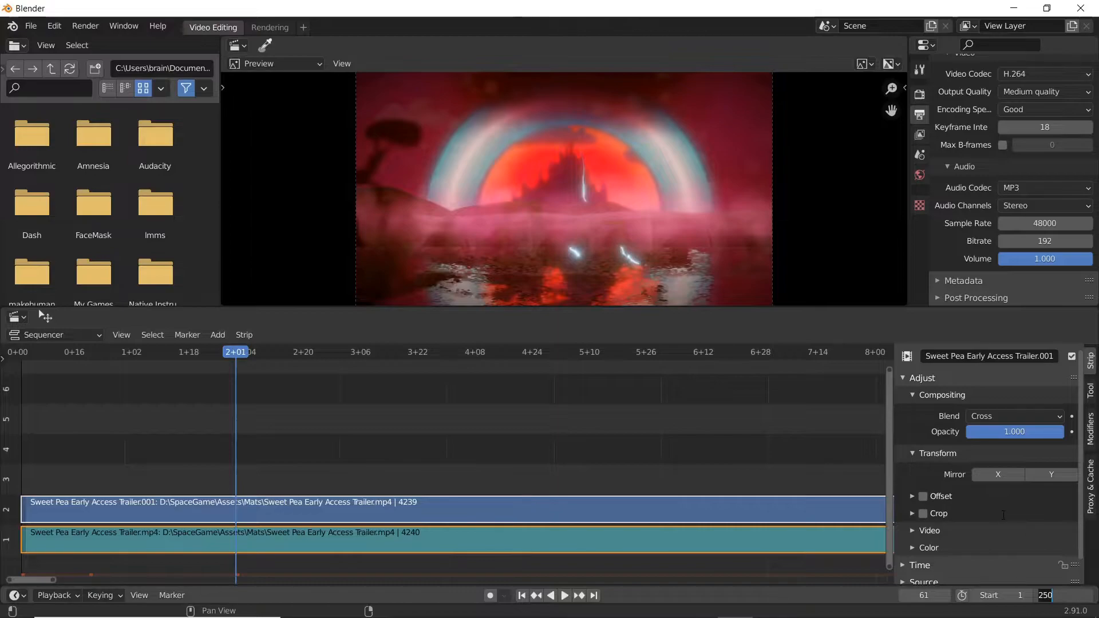
type("30")
key("Return")
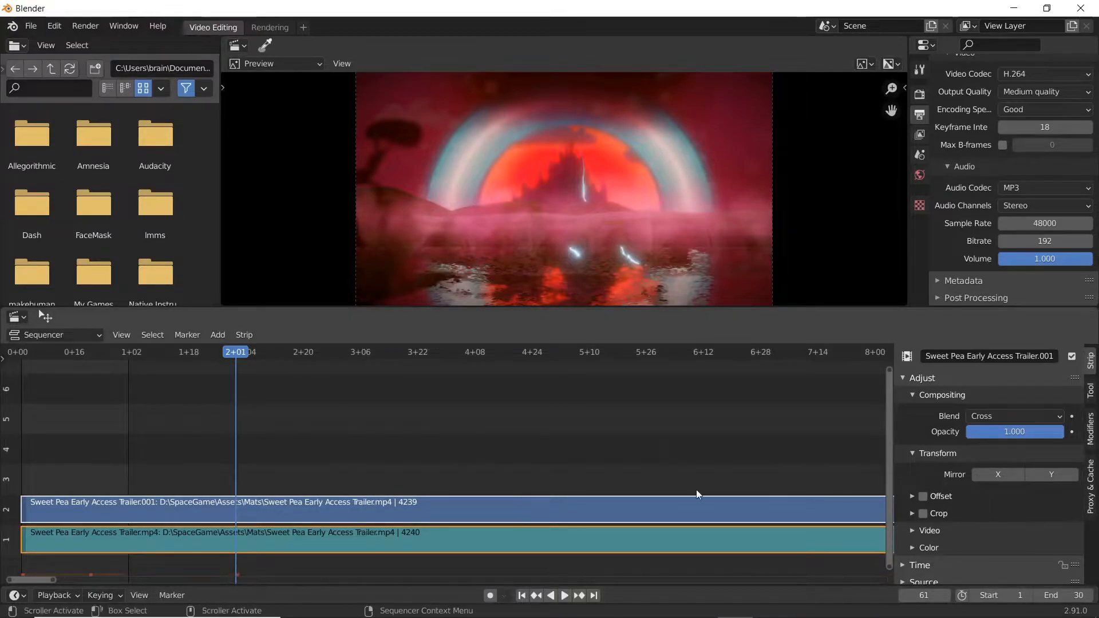
Return the playhead to the first frame, then render the animation and close the render window.
key("shift+Left")
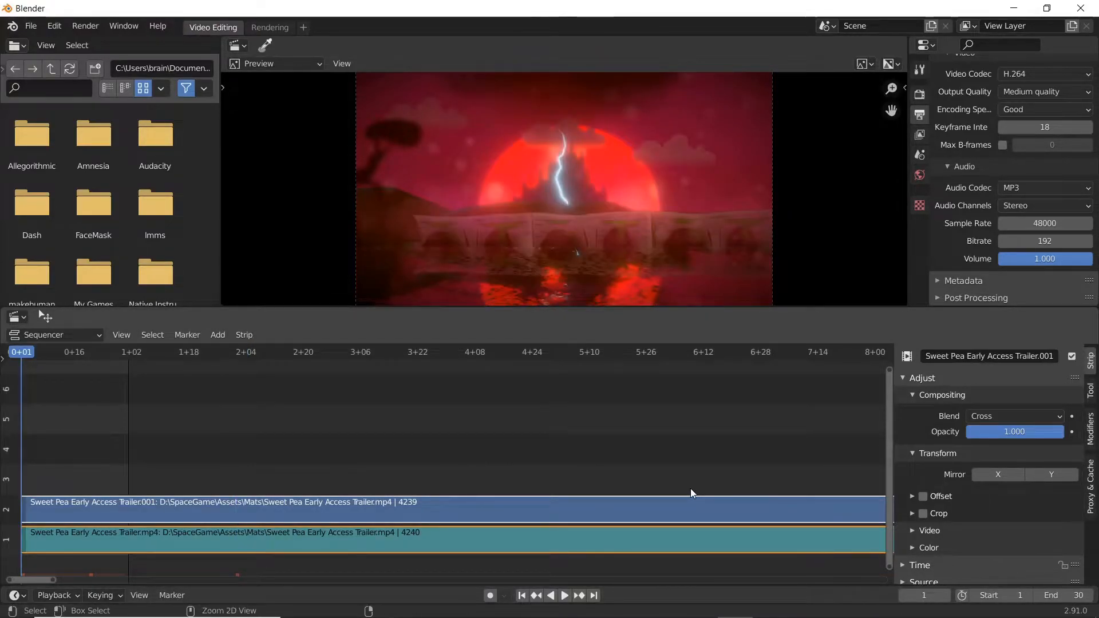
key("ctrl+F12")
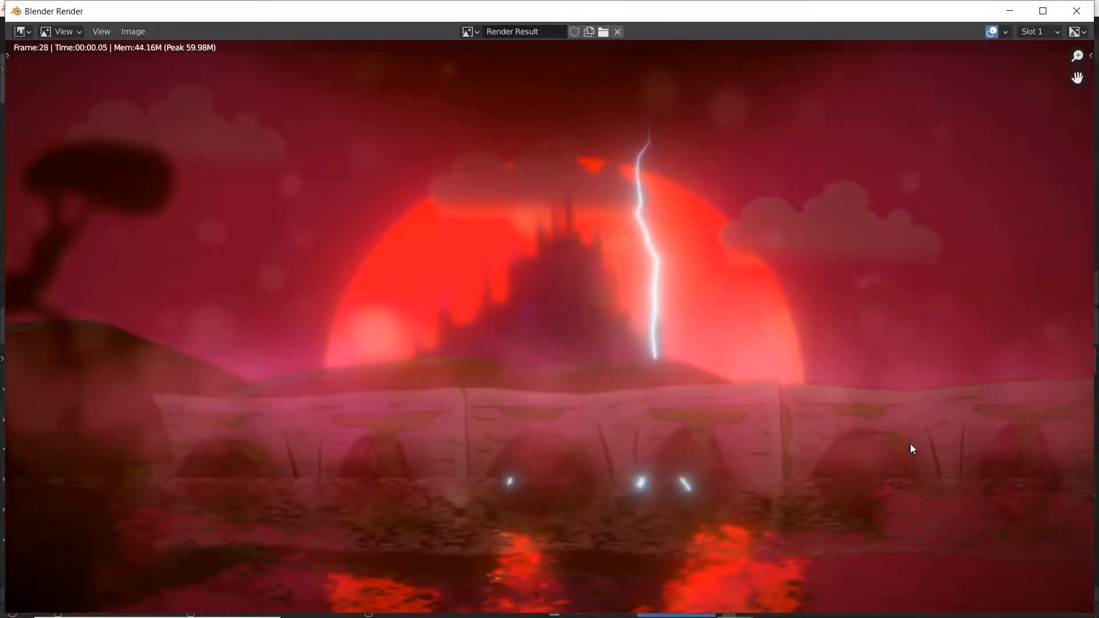
left_click(1076, 11)
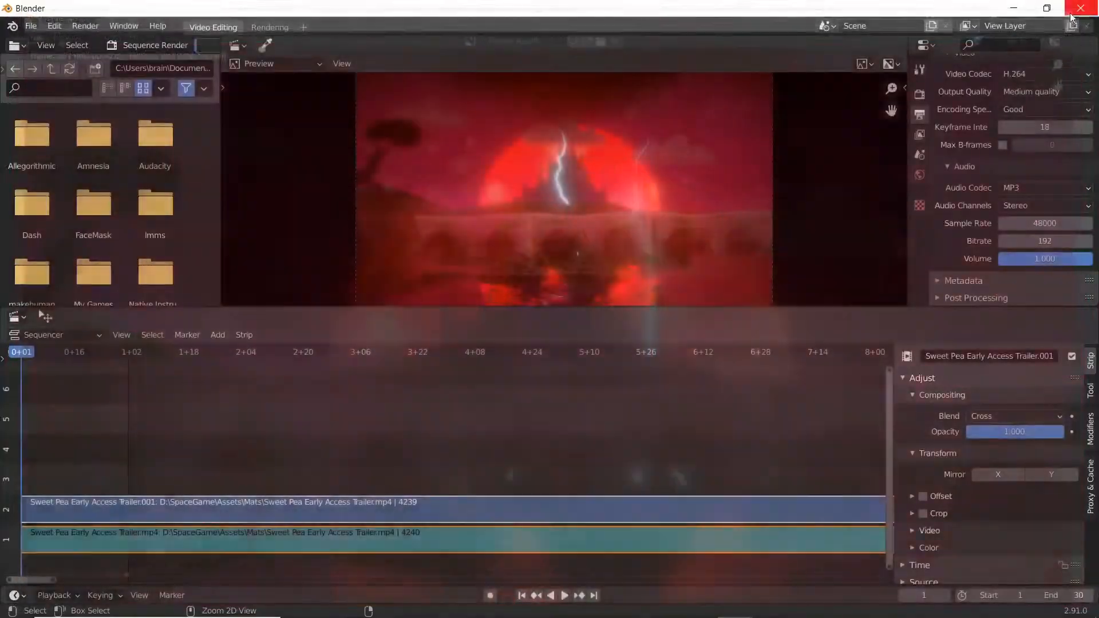
Switch to Unity and import the rendered 0001-0030 clip from the C: drive's tmp folder into the project's Mats folder.
left_click(1014, 8)
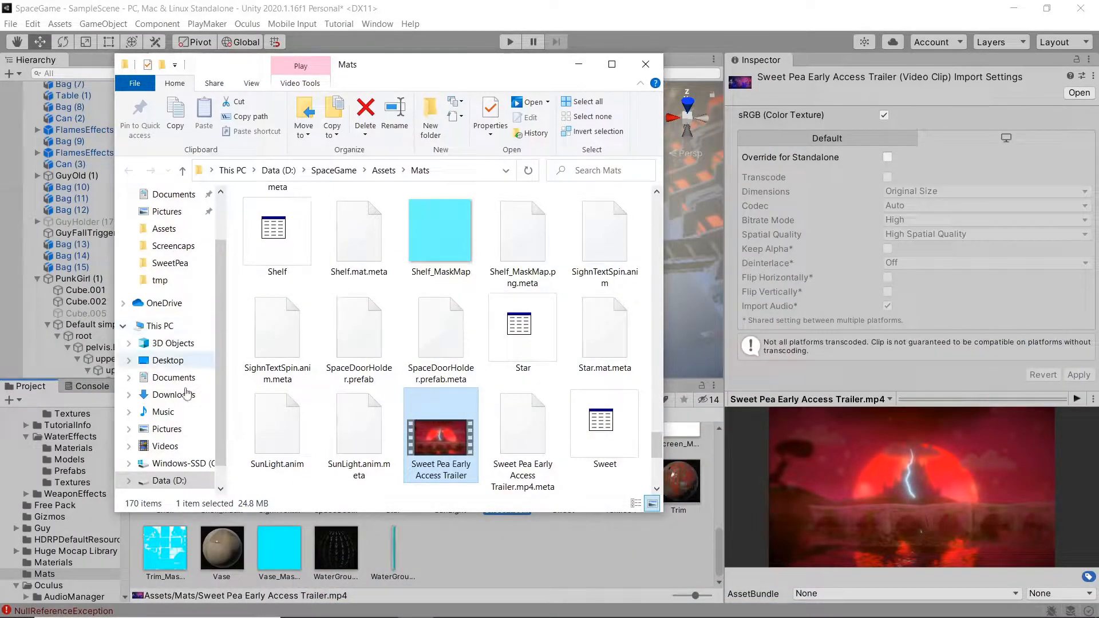
left_click(203, 463)
left_click(275, 281)
double_click(275, 280)
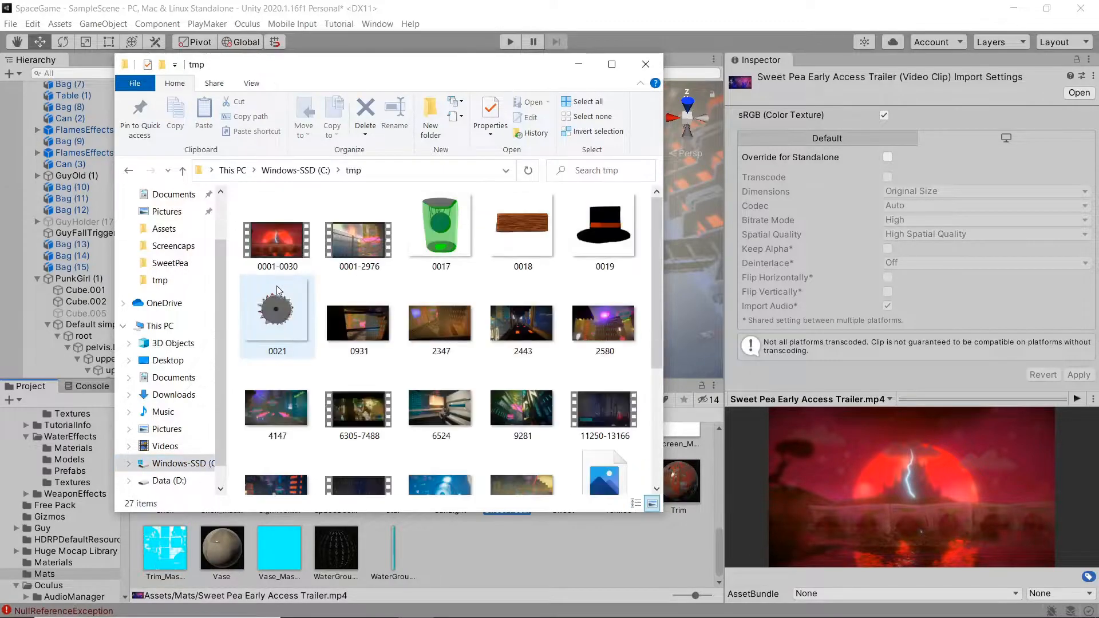
left_click_drag(263, 234, 452, 569)
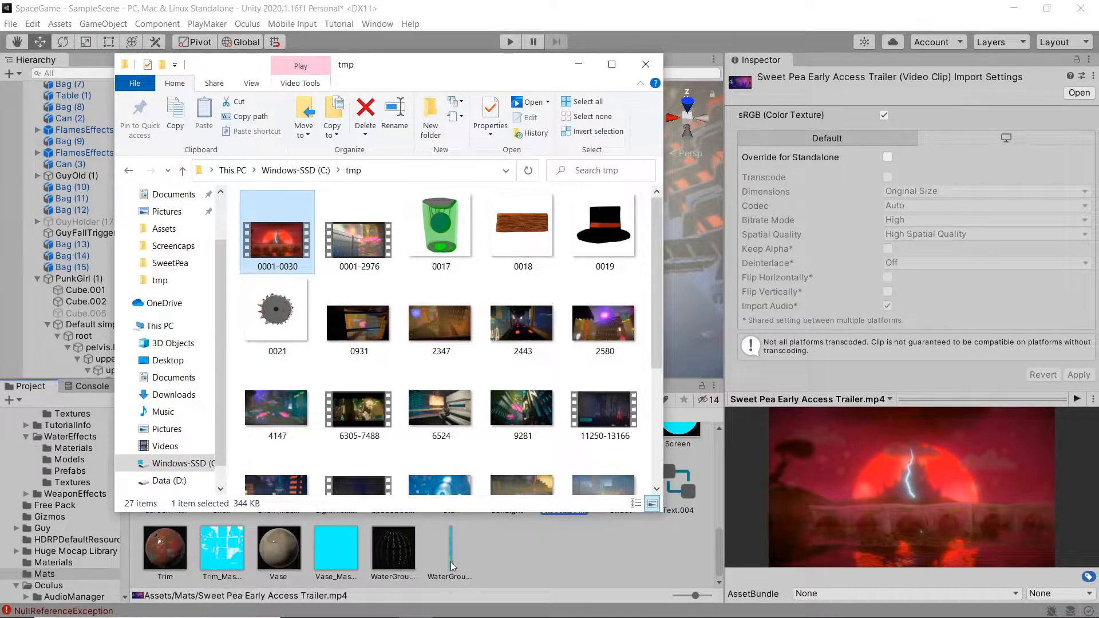
left_click(579, 64)
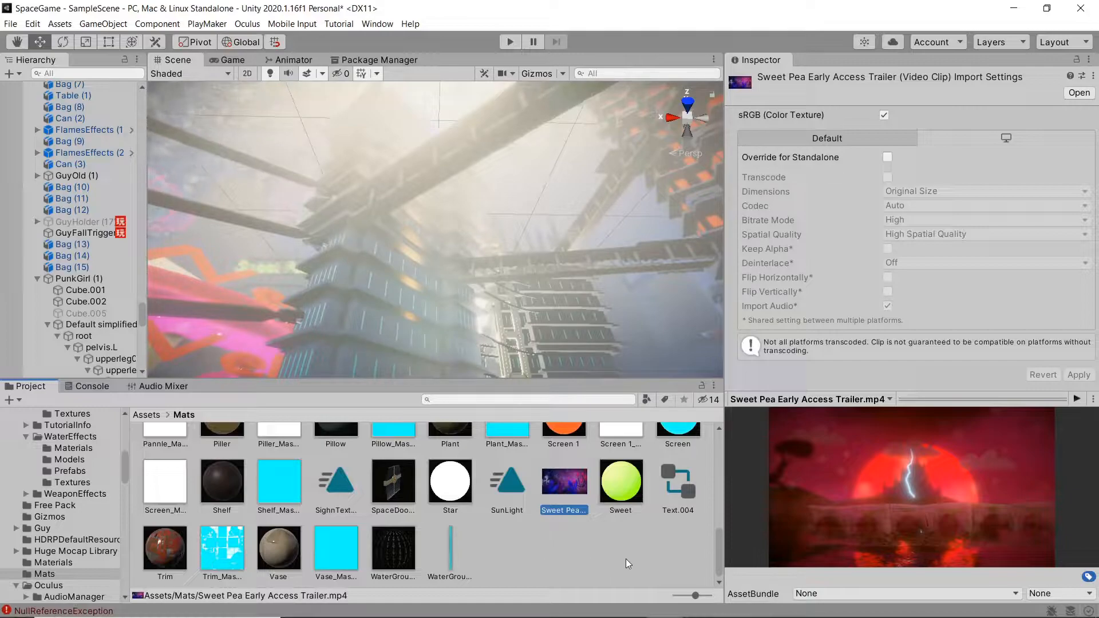
Find the imported _001-0030 clip in the Mats folder and play its preview.
scroll(649, 558, "up", 10)
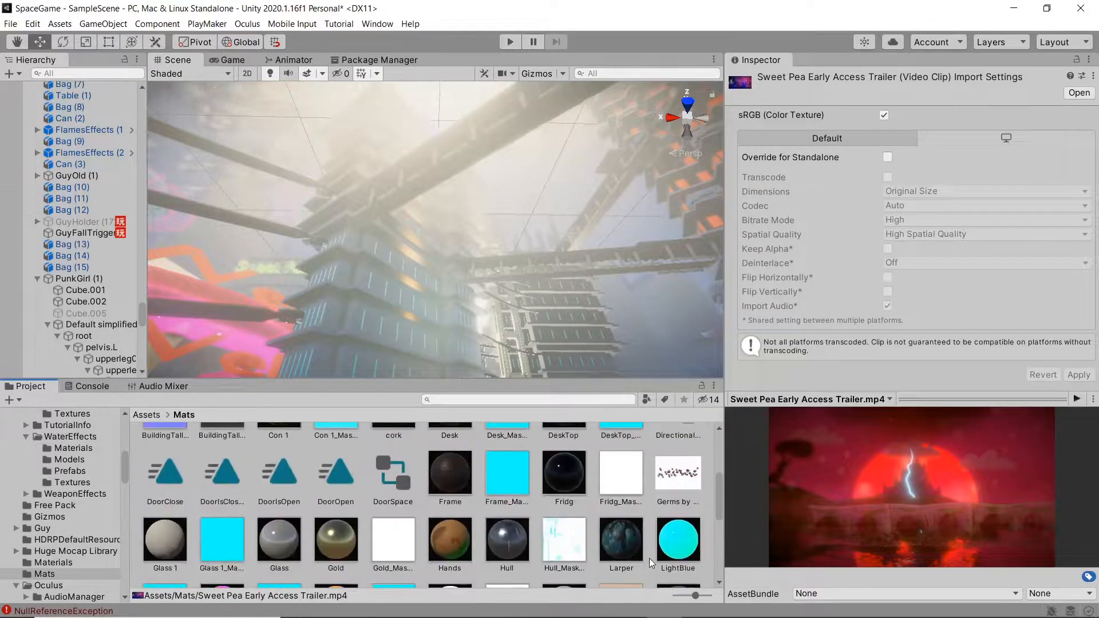
scroll(650, 558, "up", 1)
left_click(228, 453)
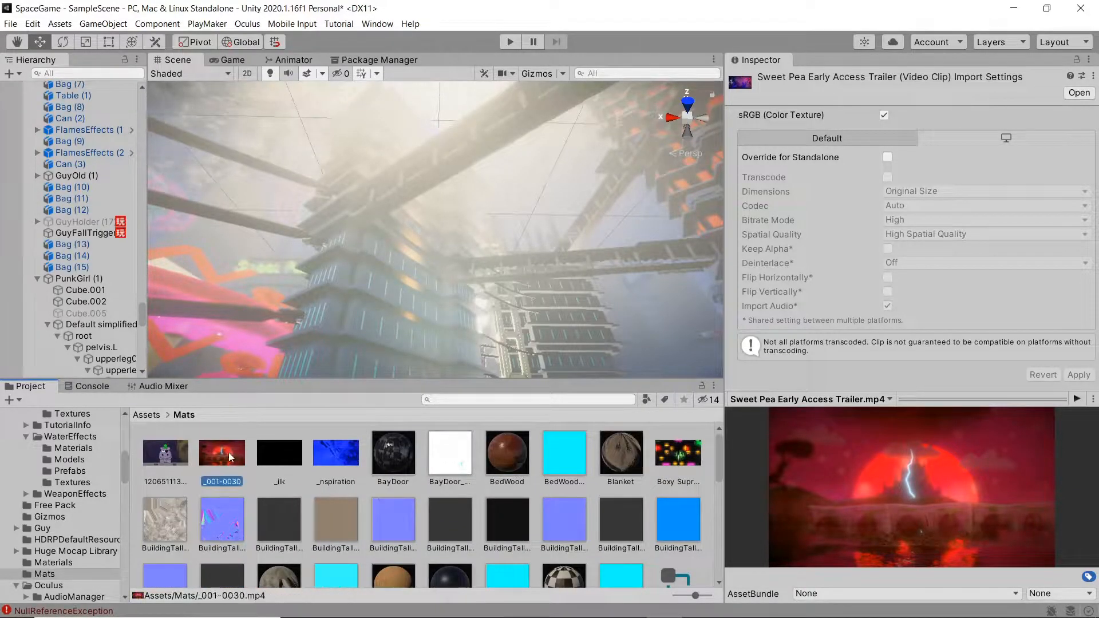
left_click(1077, 400)
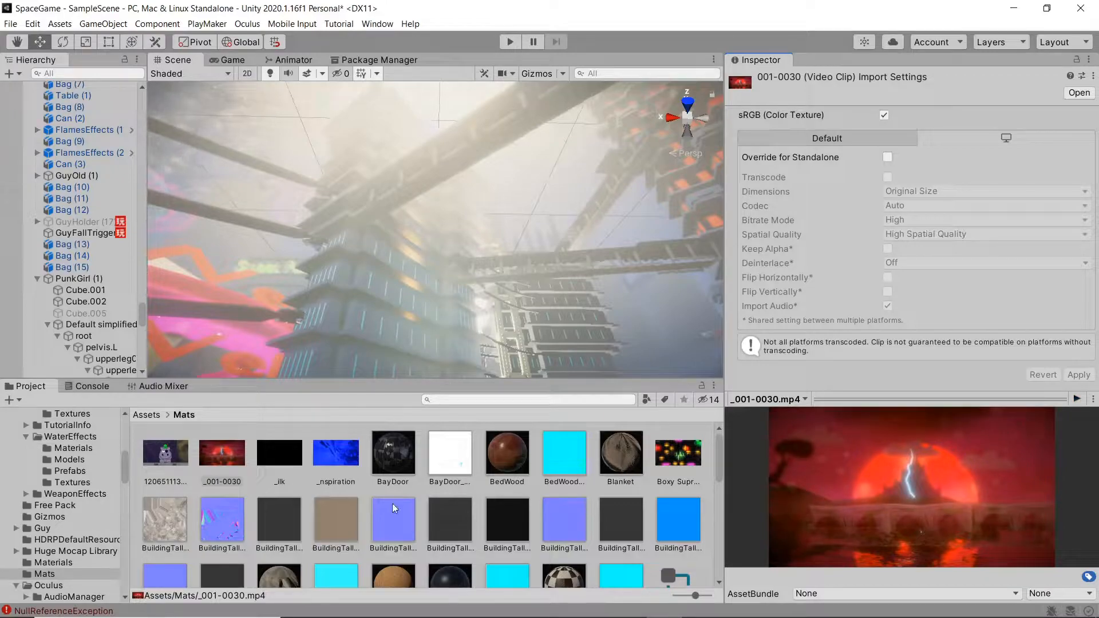
Delete the _001-0030 clip from the Mats folder and select the Sweet Pea Early Access Trailer clip.
left_click(216, 463)
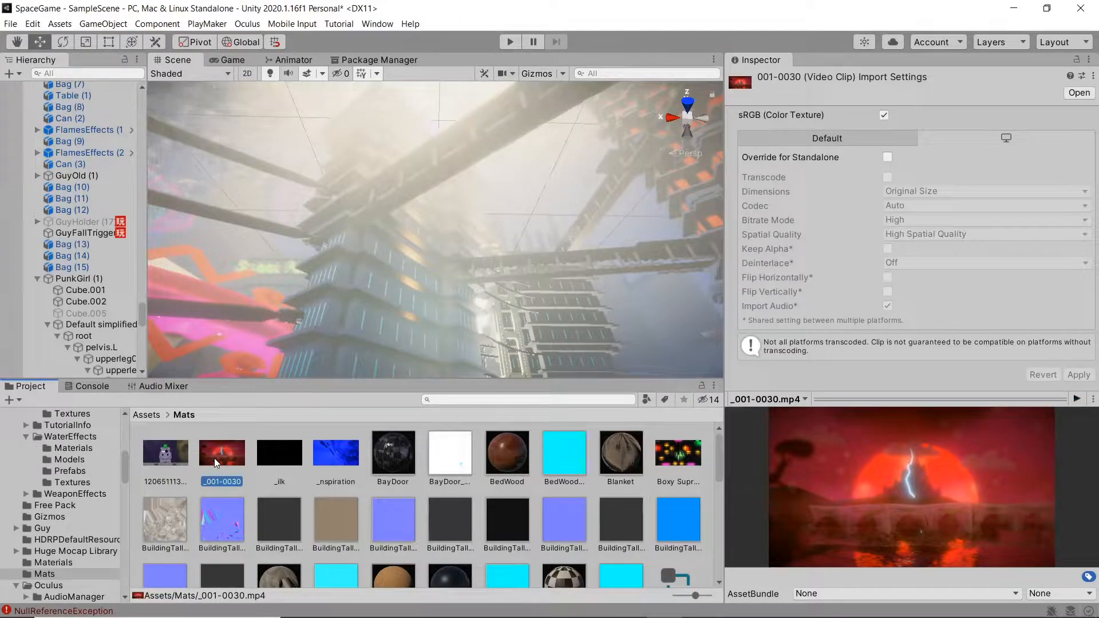
key("Delete")
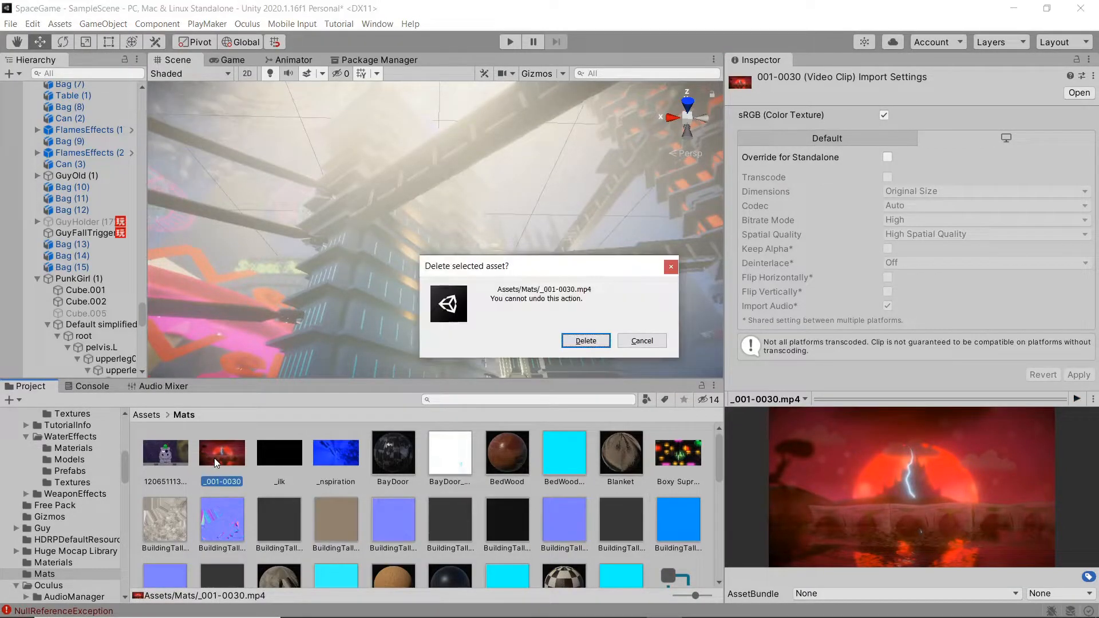
left_click(586, 341)
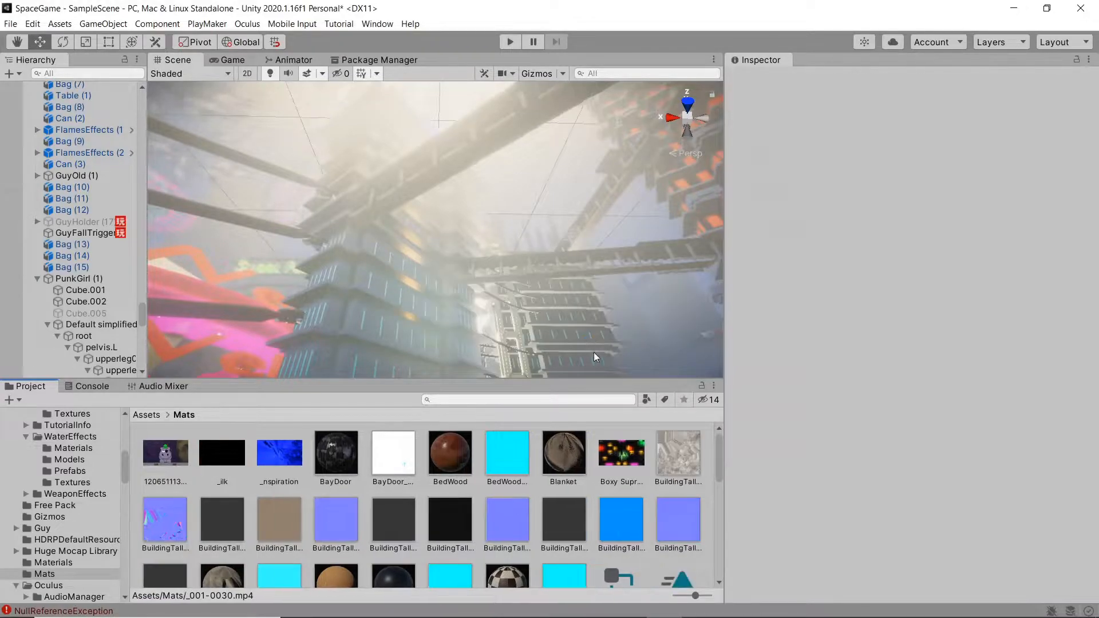
scroll(599, 509, "down", 10)
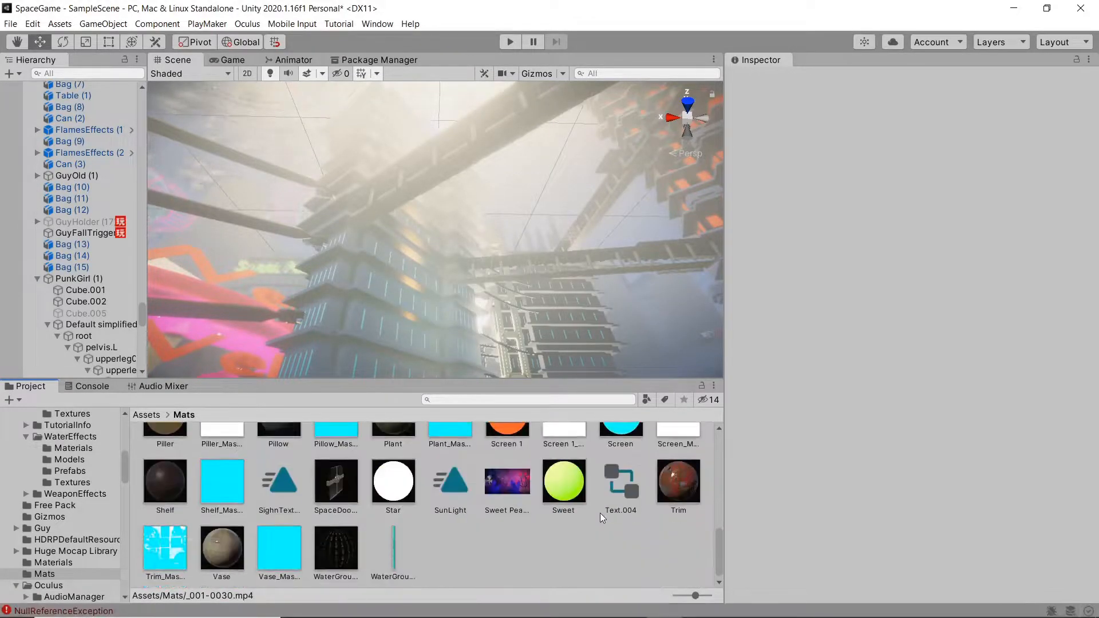
left_click(510, 484)
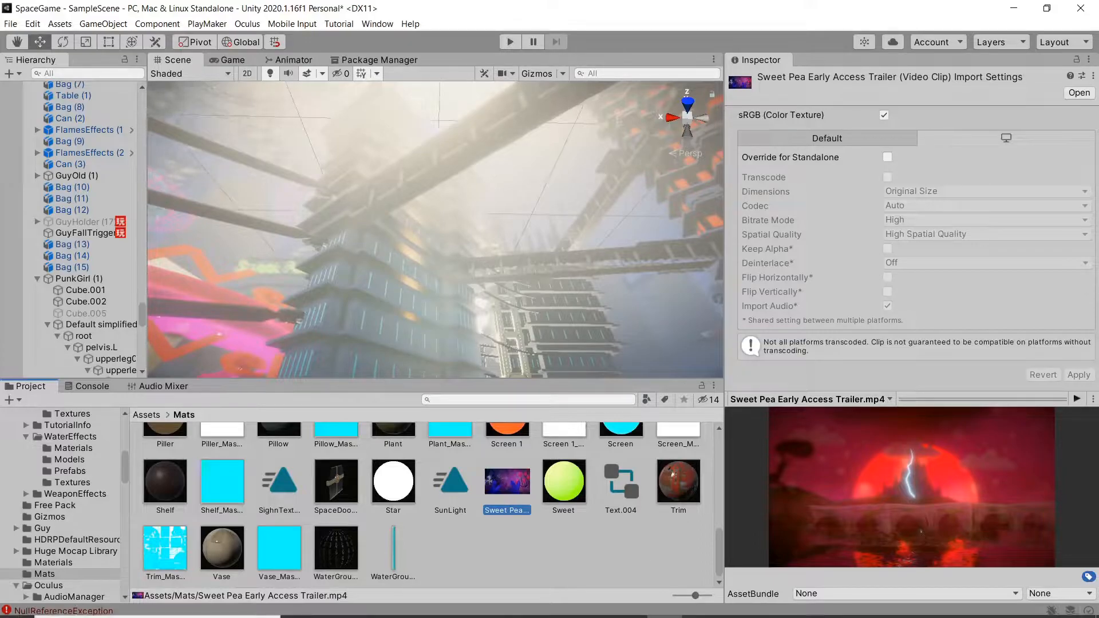
Switch to Blender and view the audio mixdown export options for the trailer's sound strip.
left_click(735, 608)
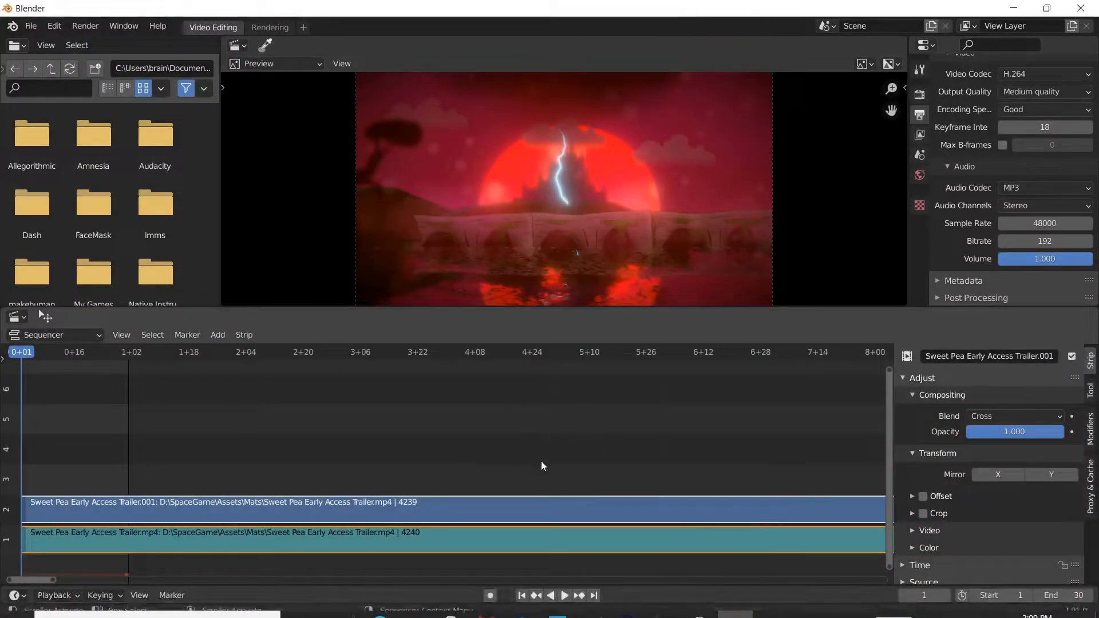
left_click(506, 544)
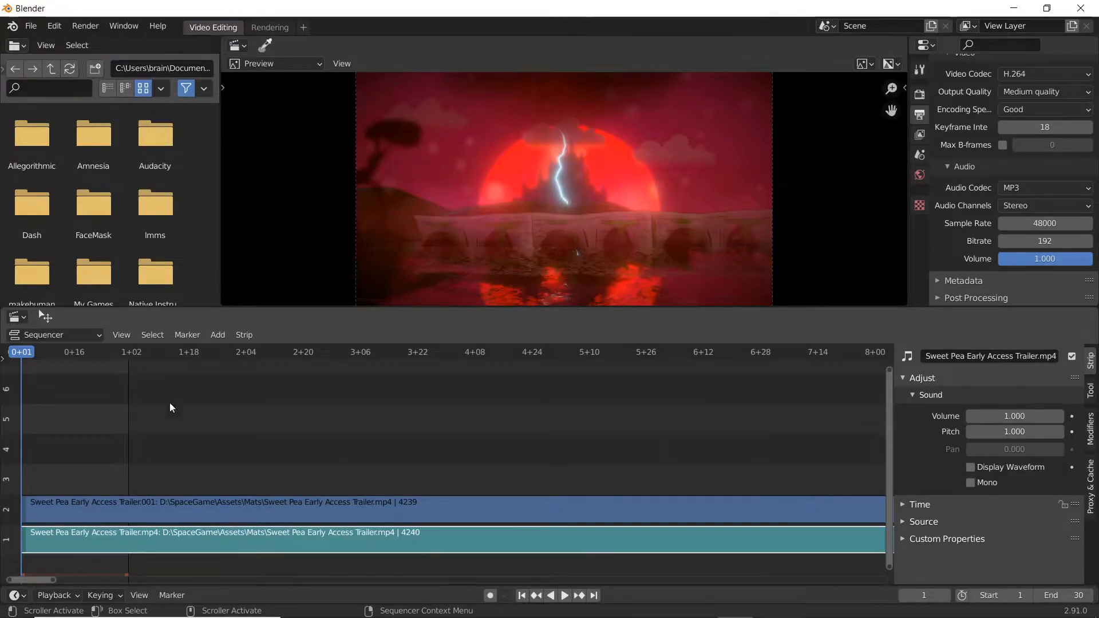
left_click(95, 27)
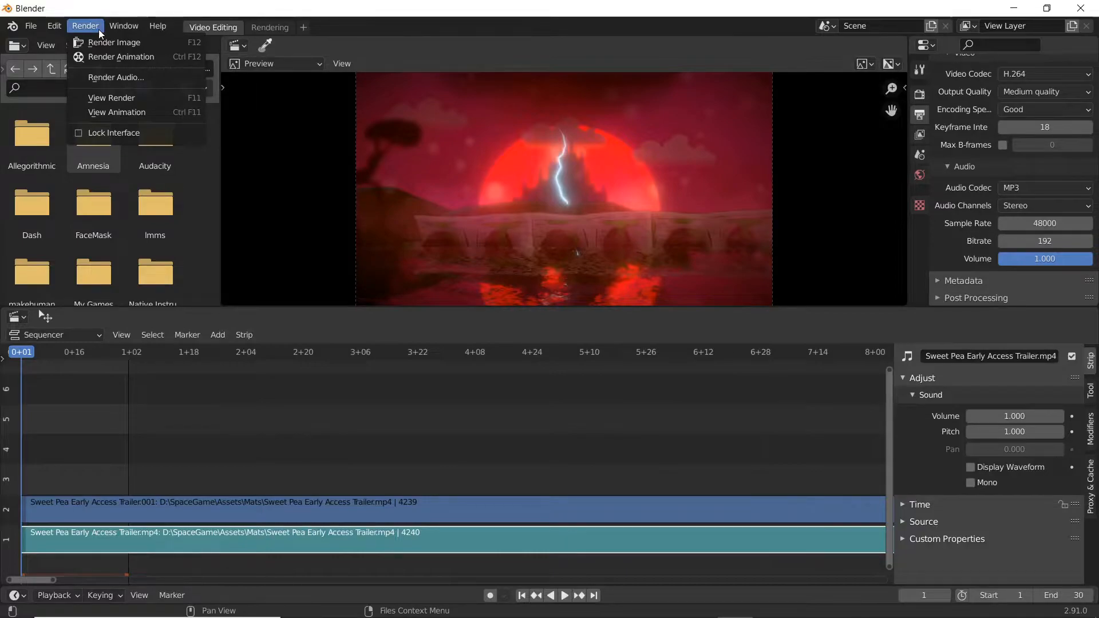
left_click(118, 77)
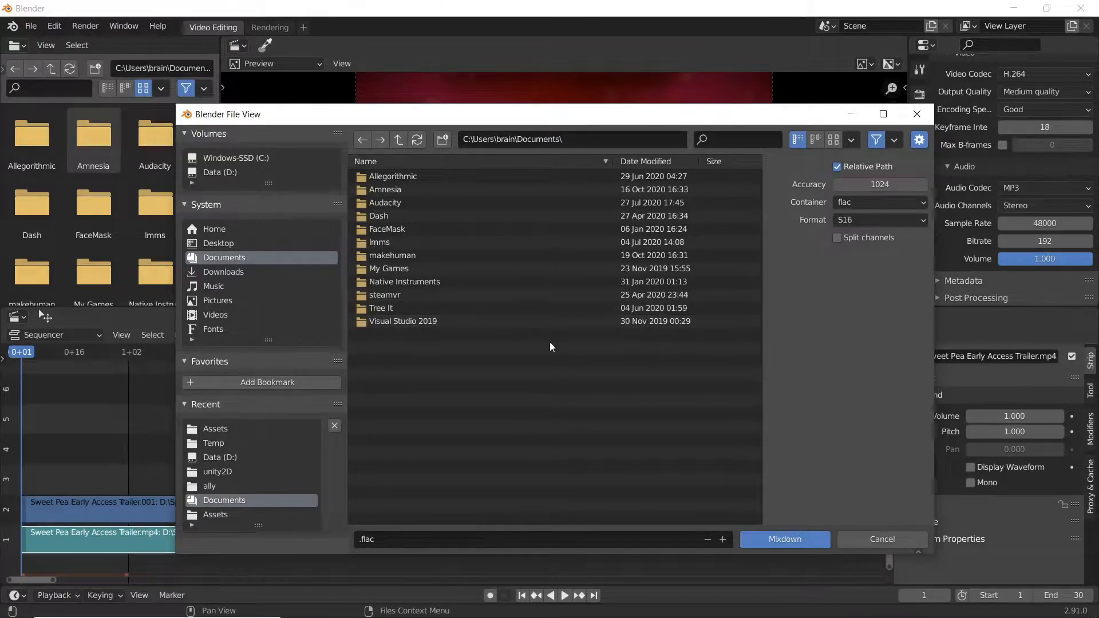
left_click(876, 538)
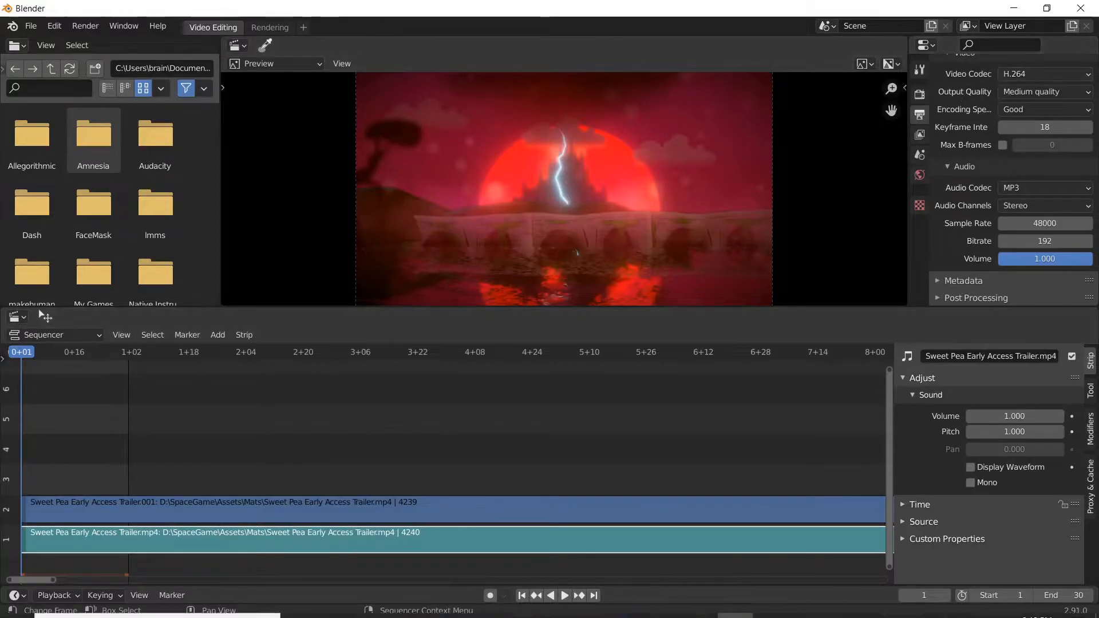
mouse_move(652, 617)
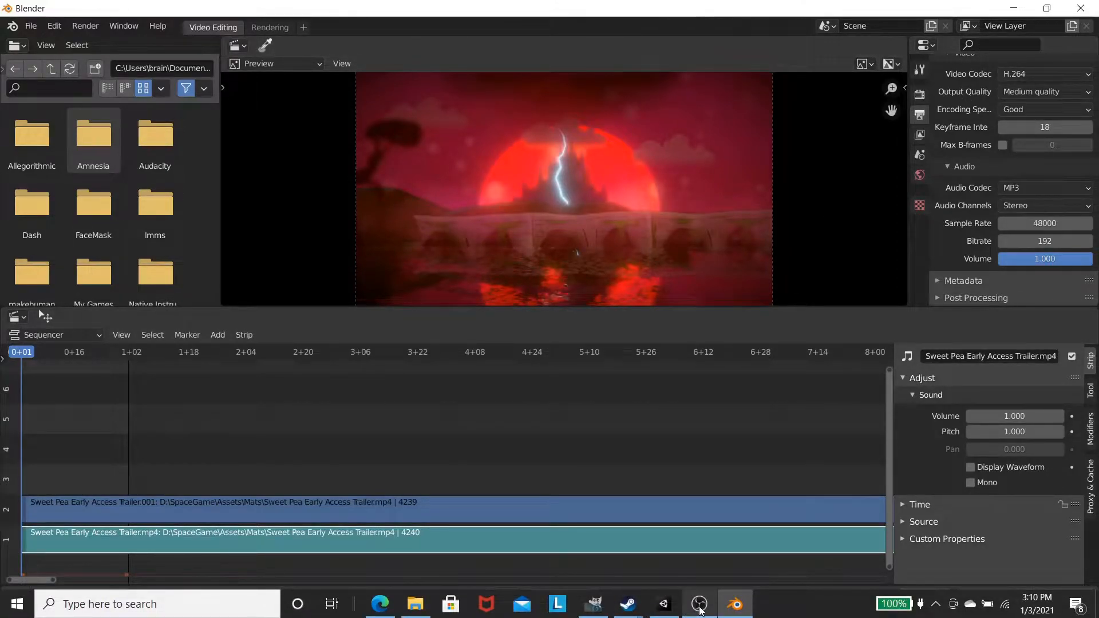
mouse_move(701, 609)
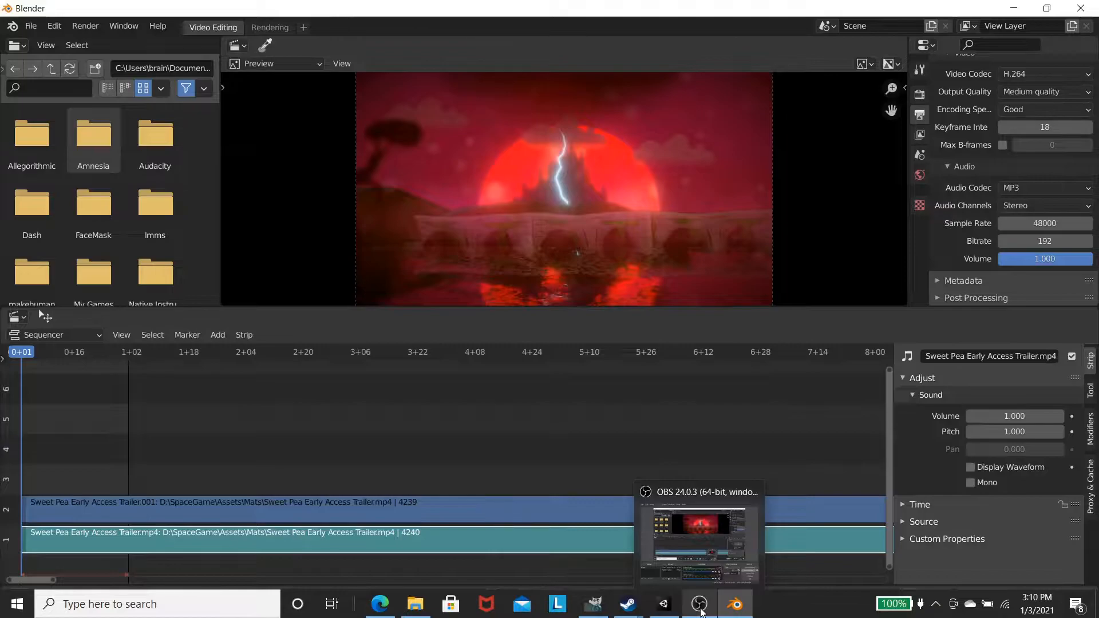
left_click(663, 604)
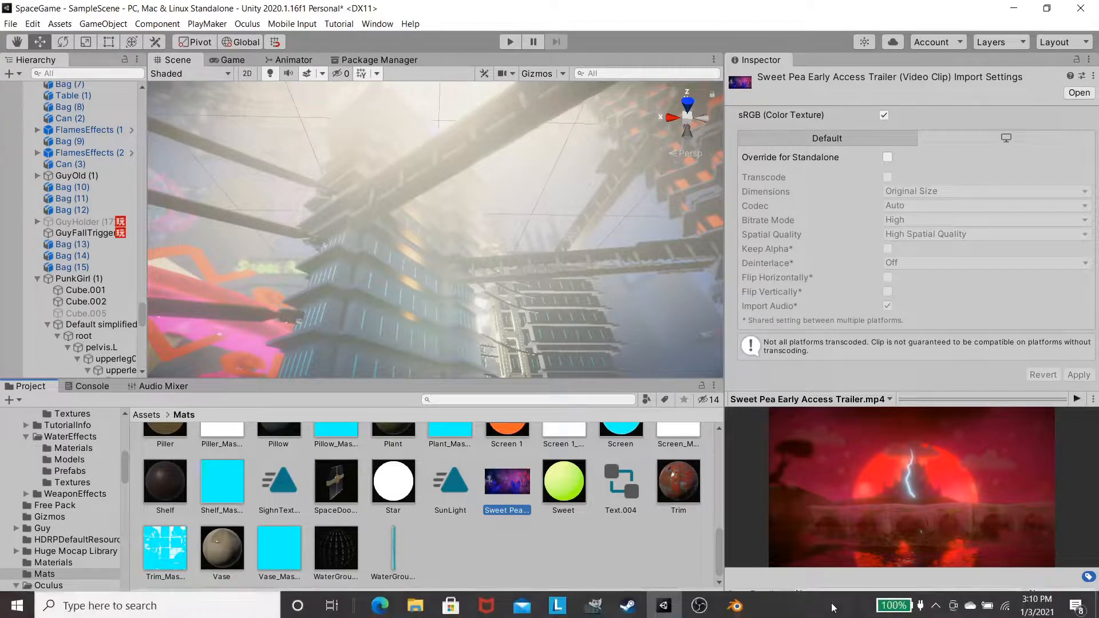
left_click(741, 607)
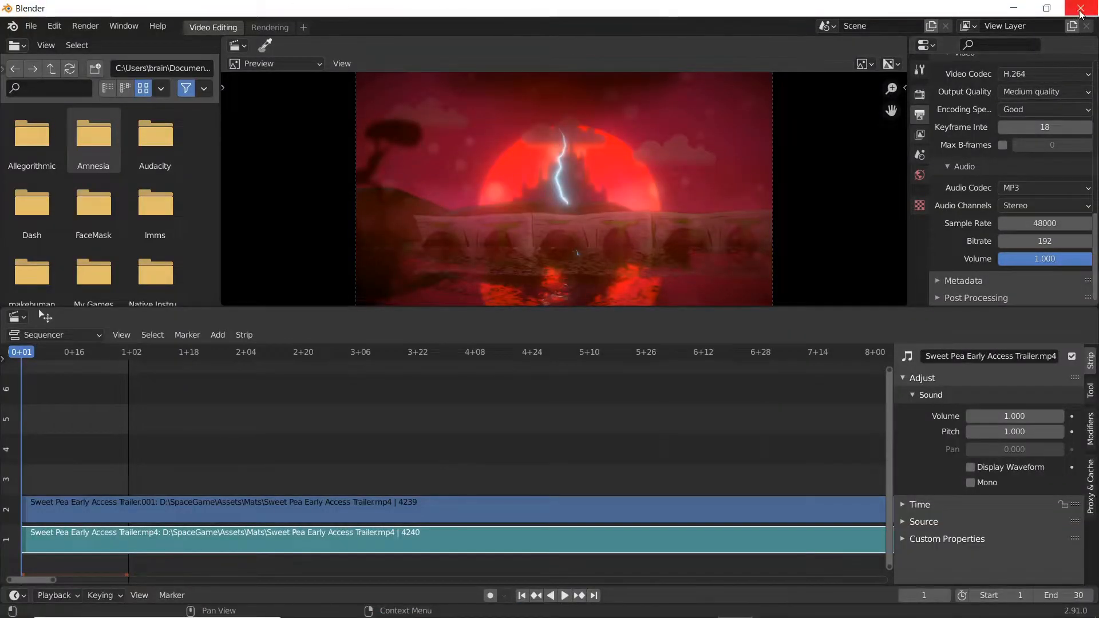
Start a new general scene without saving the video editing project.
left_click(33, 26)
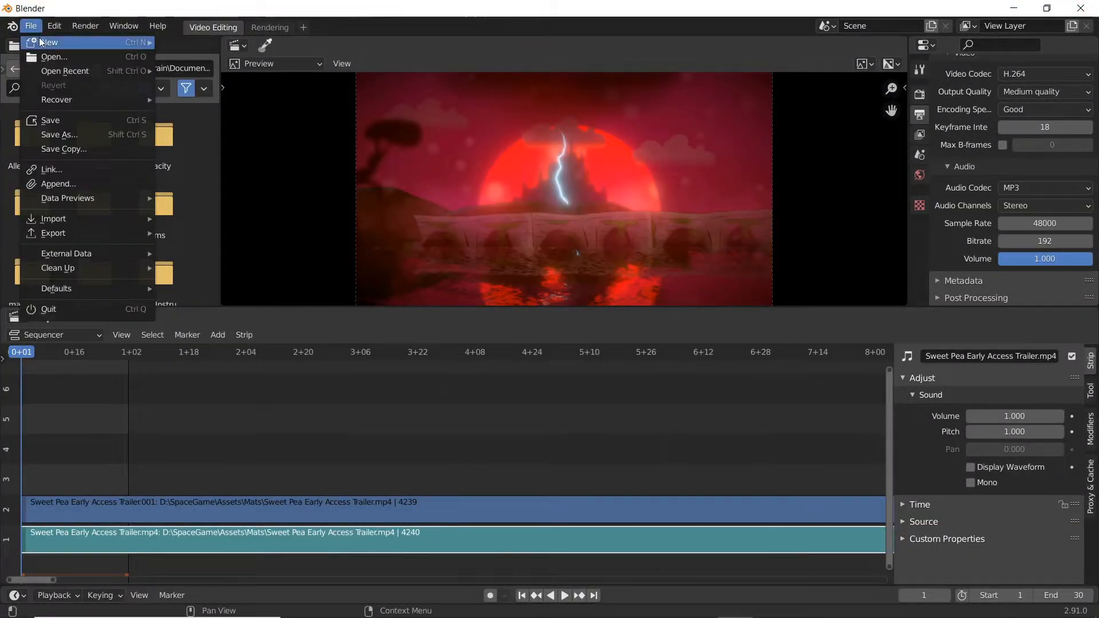
mouse_move(91, 41)
left_click(193, 46)
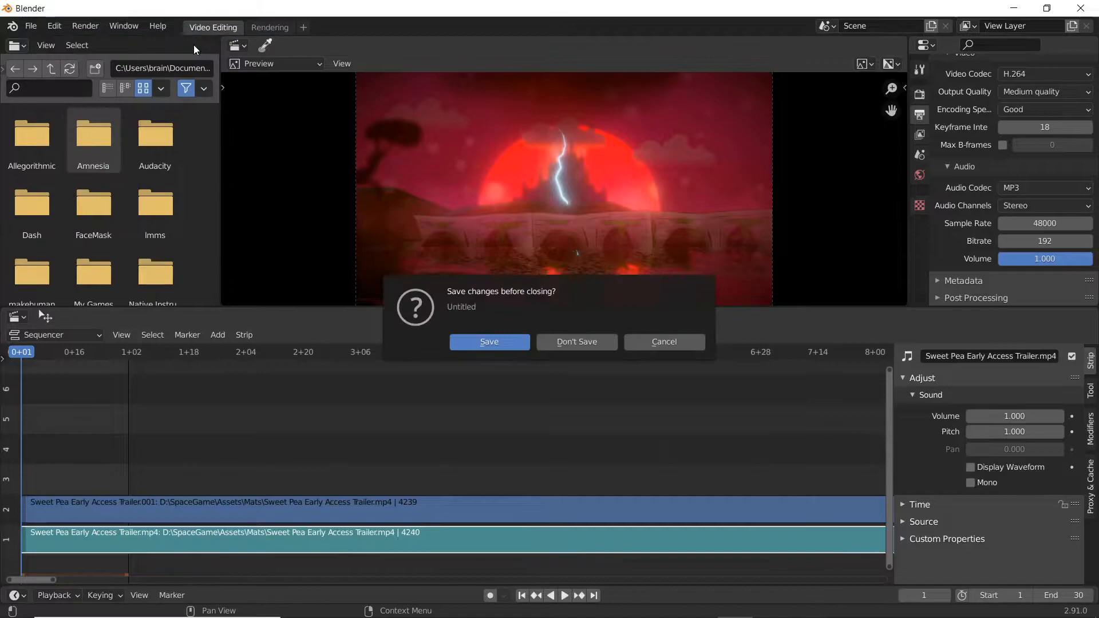
left_click(589, 341)
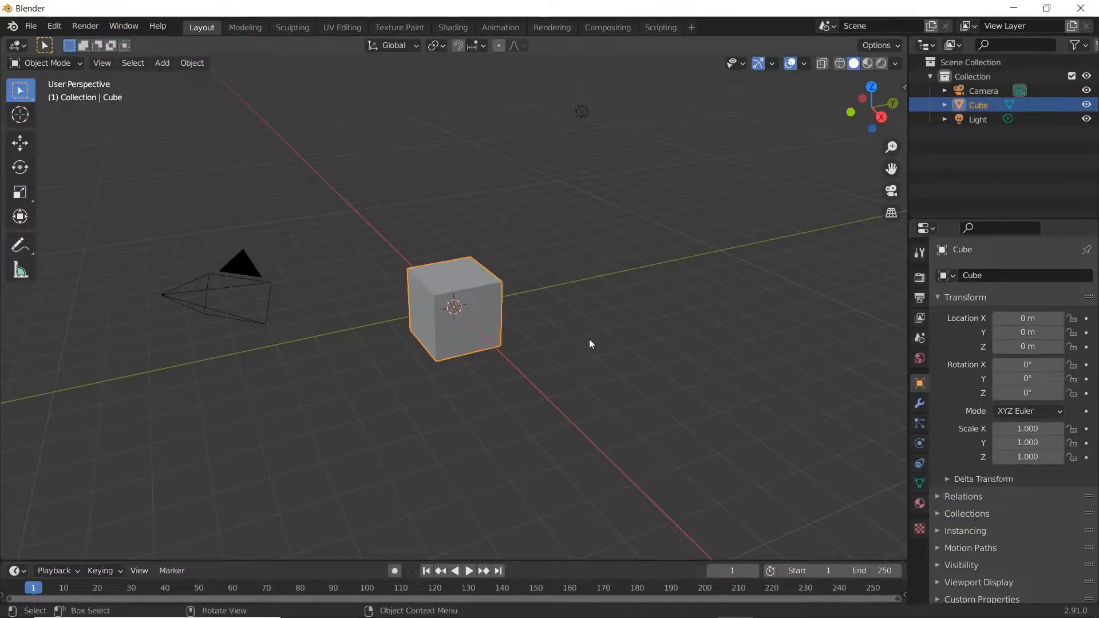
Delete the default camera and light from the scene.
left_click(245, 277)
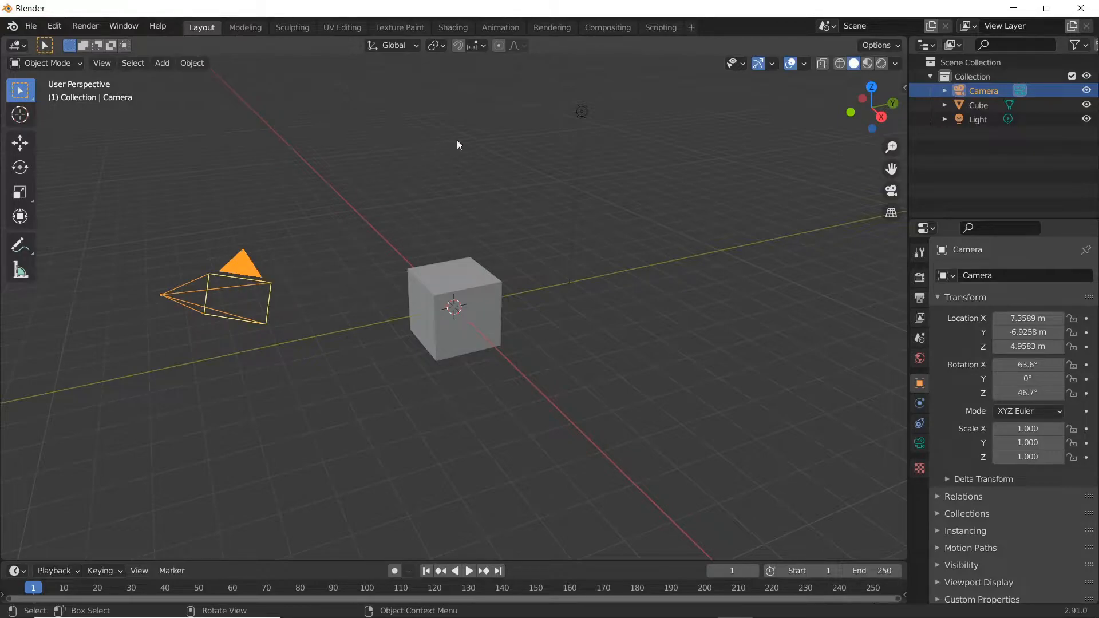
left_click(582, 112, "shift")
key("x")
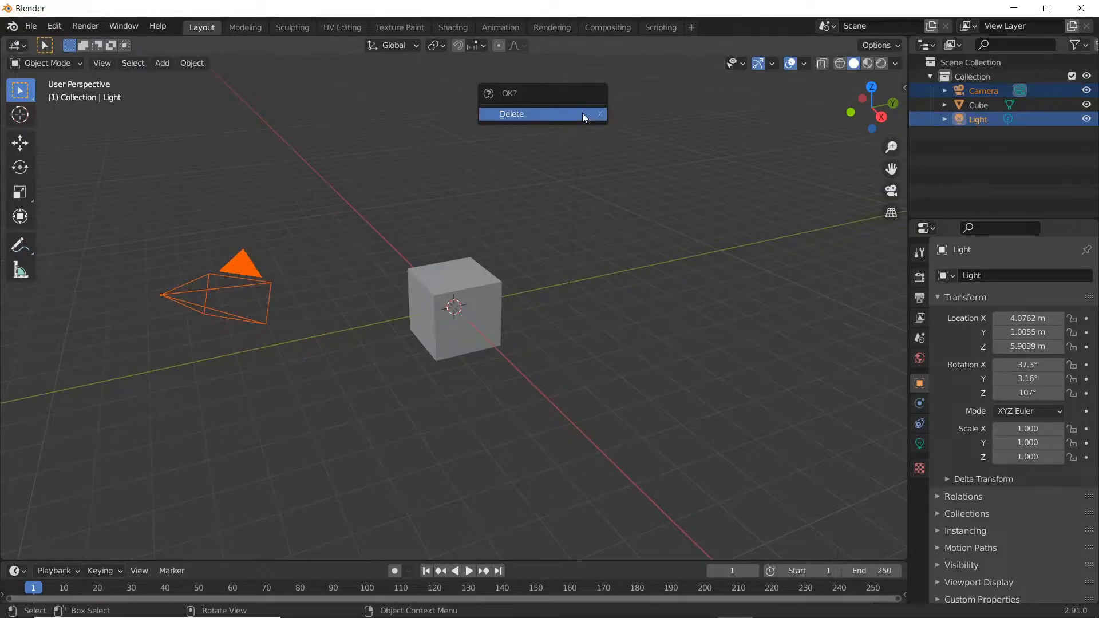
left_click(584, 112)
Scale the cube into a thin screen panel, about 1.75 along X and about 0.12 along Y.
left_click(482, 306)
middle_click_drag(441, 373, 488, 380)
key("s")
key("x")
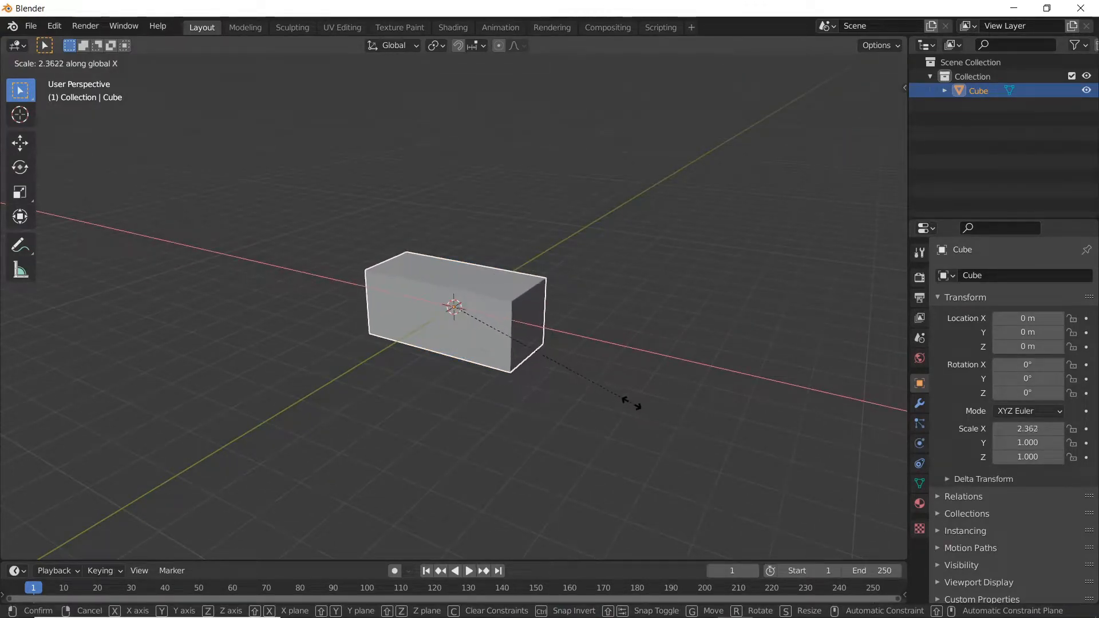
left_click(583, 382)
key("s")
key("y")
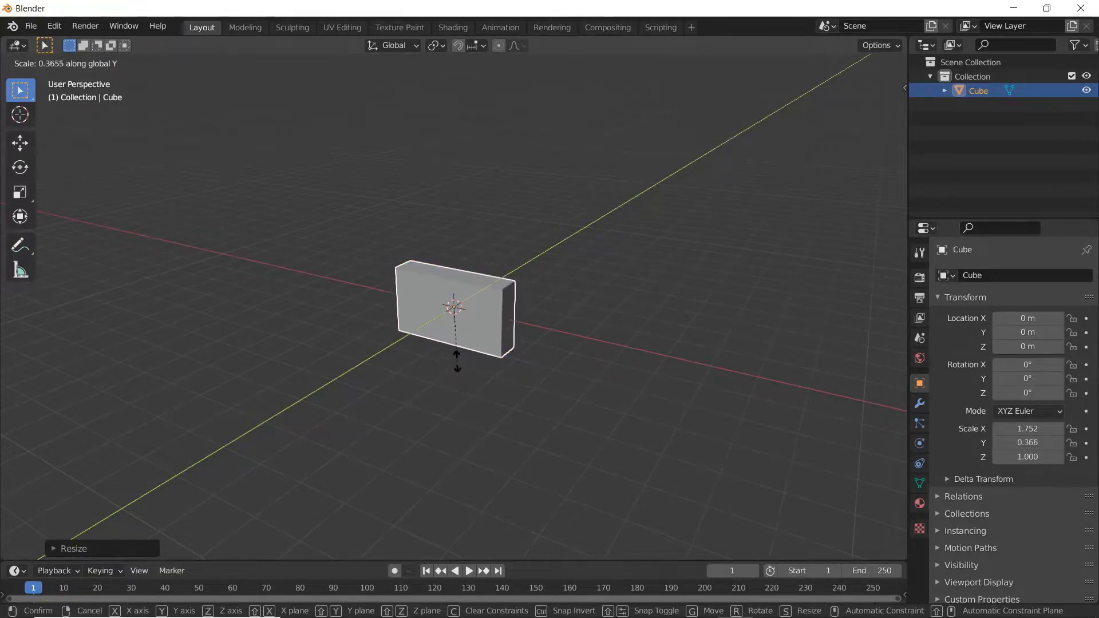
left_click(465, 326)
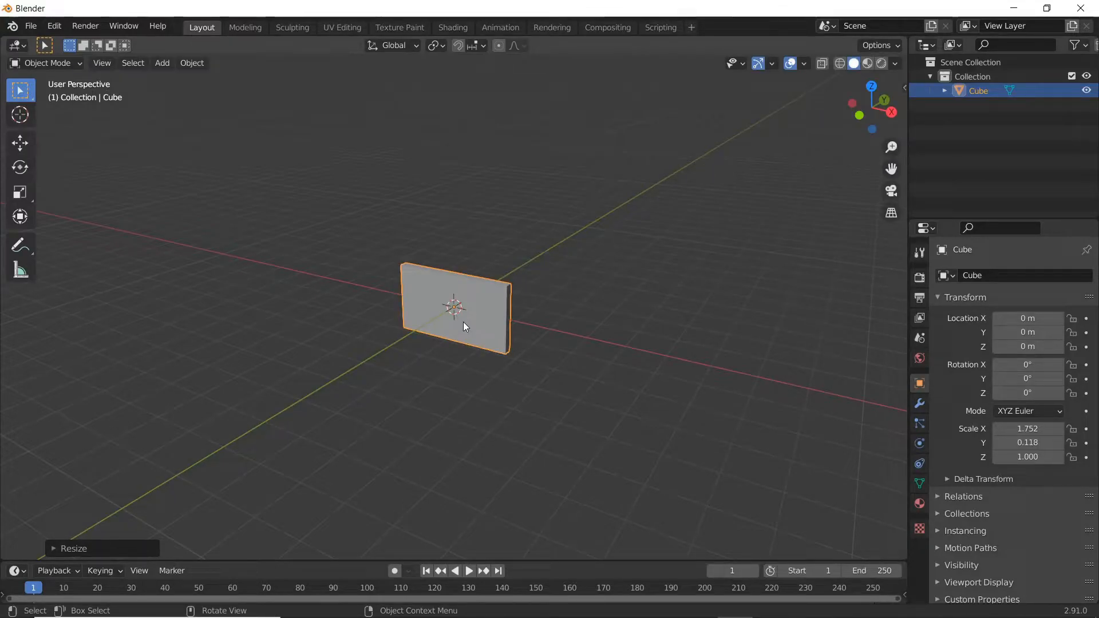
Inset the panel's large front face in Edit Mode to form a thin border around it.
scroll(463, 324, "up", 6)
middle_click_drag(341, 383, 472, 369)
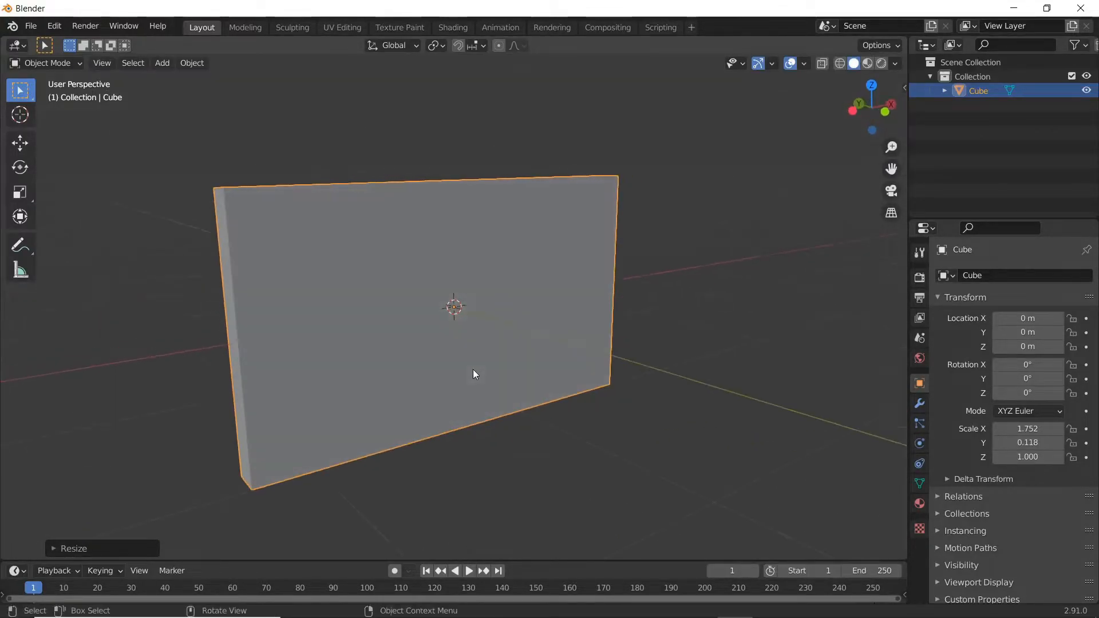
key("Tab")
key("3")
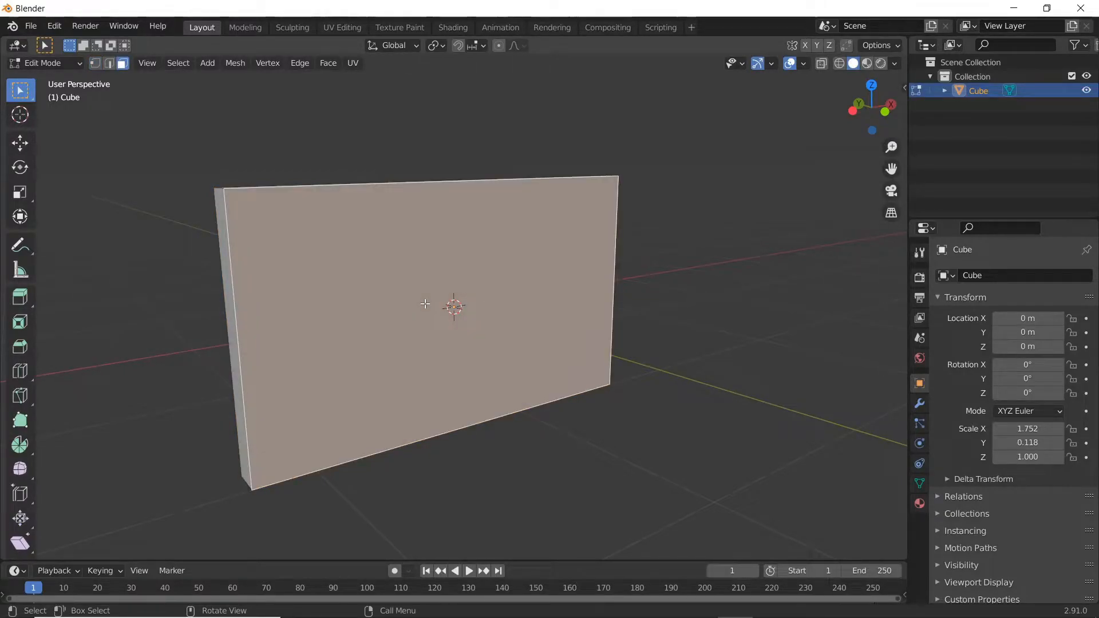
key("i")
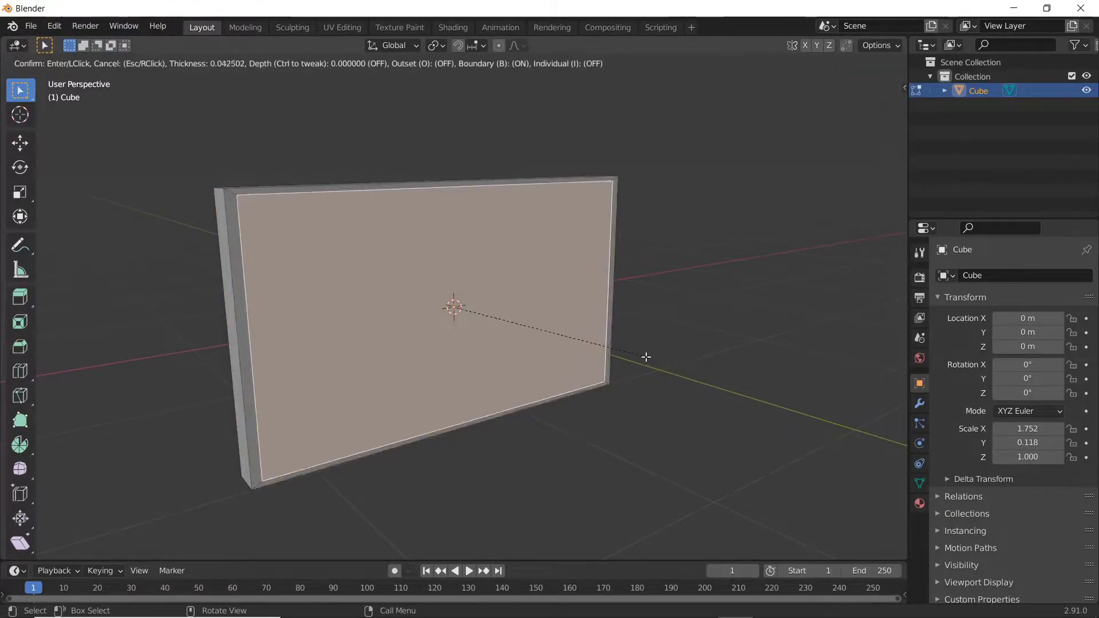
left_click(641, 355)
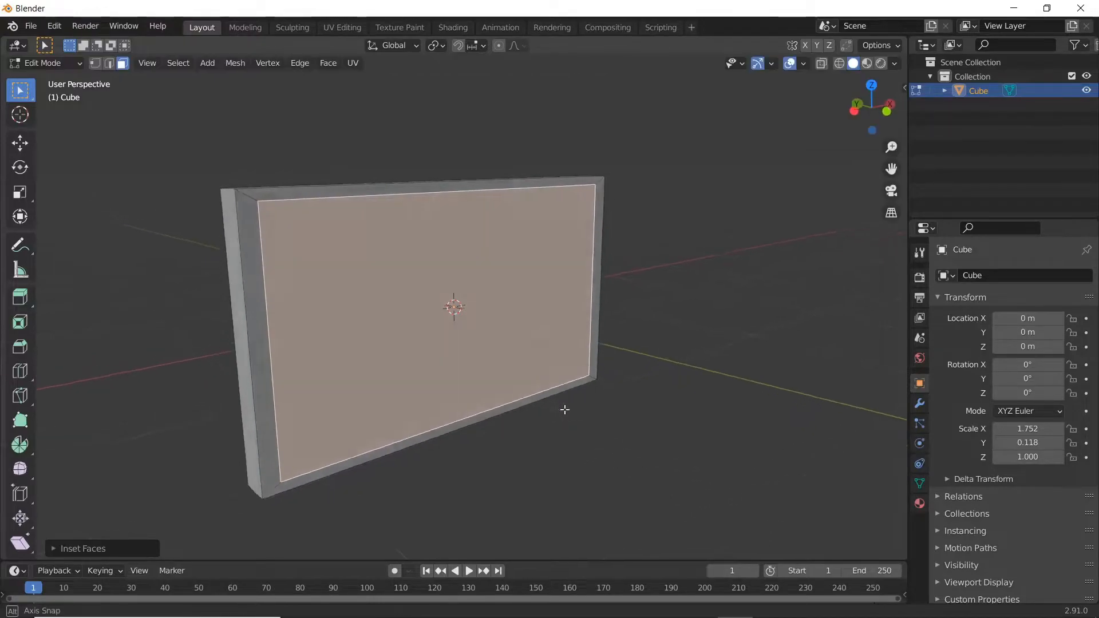
Extrude the inset face slightly into the panel to form a recessed screen inside the frame.
middle_click_drag(559, 410, 584, 405)
key("e")
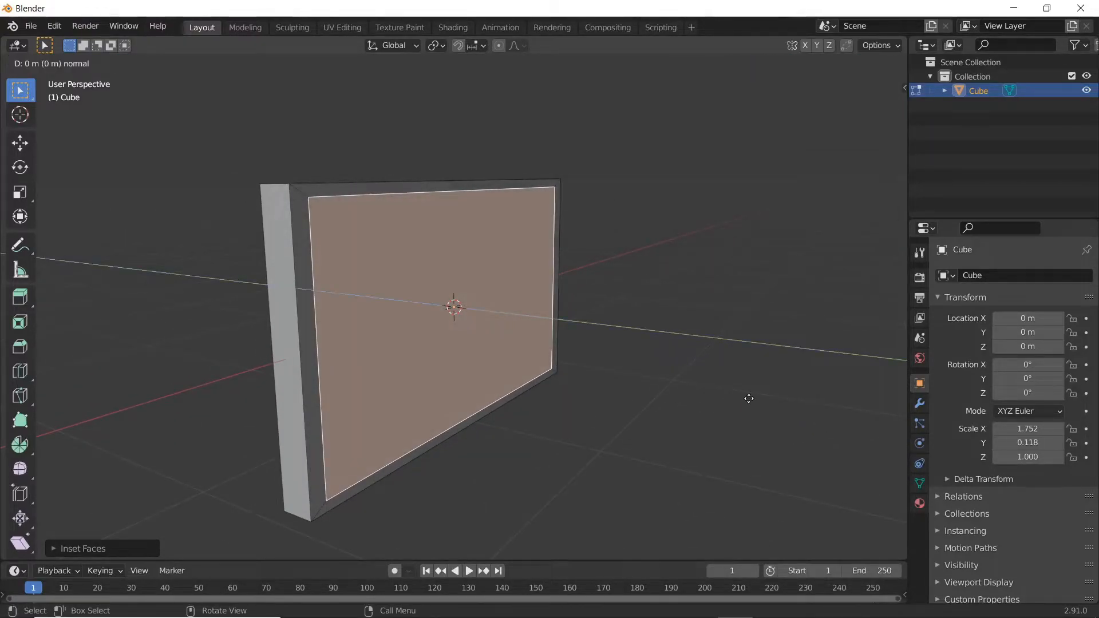
left_click(737, 398)
middle_click_drag(736, 398, 581, 392)
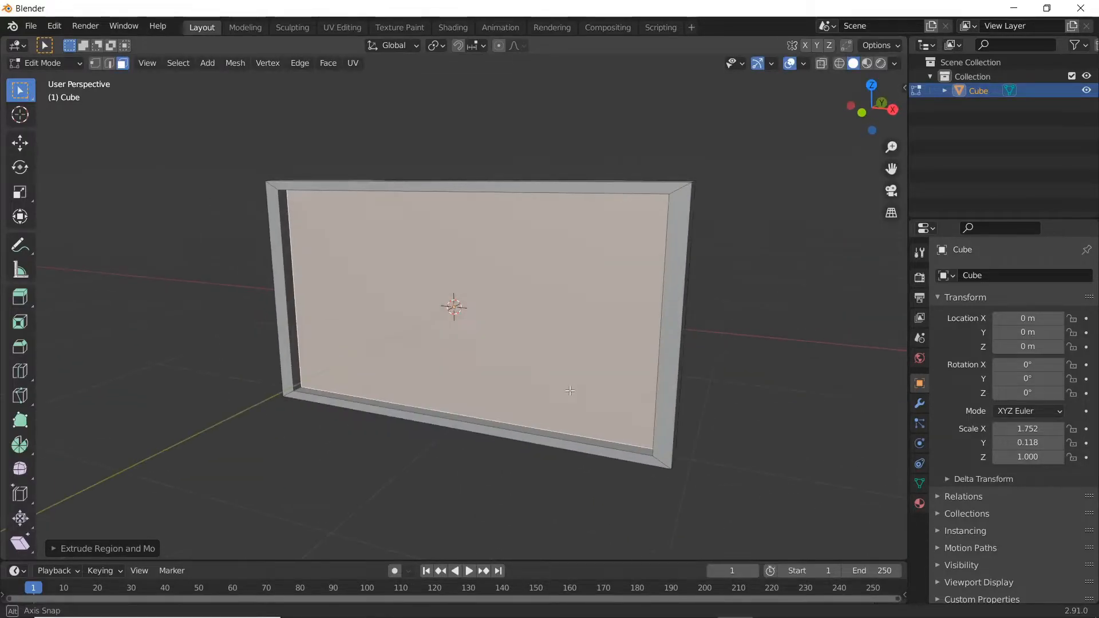
Add a second material with a black base color and assign it to the recessed screen face.
left_click(920, 503)
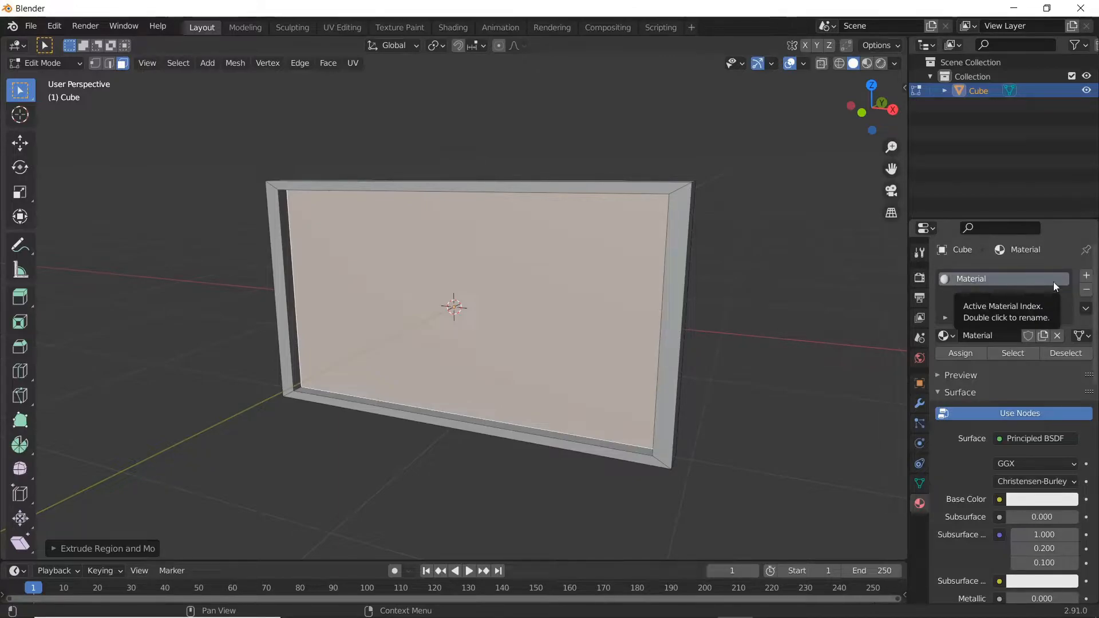
left_click(1086, 276)
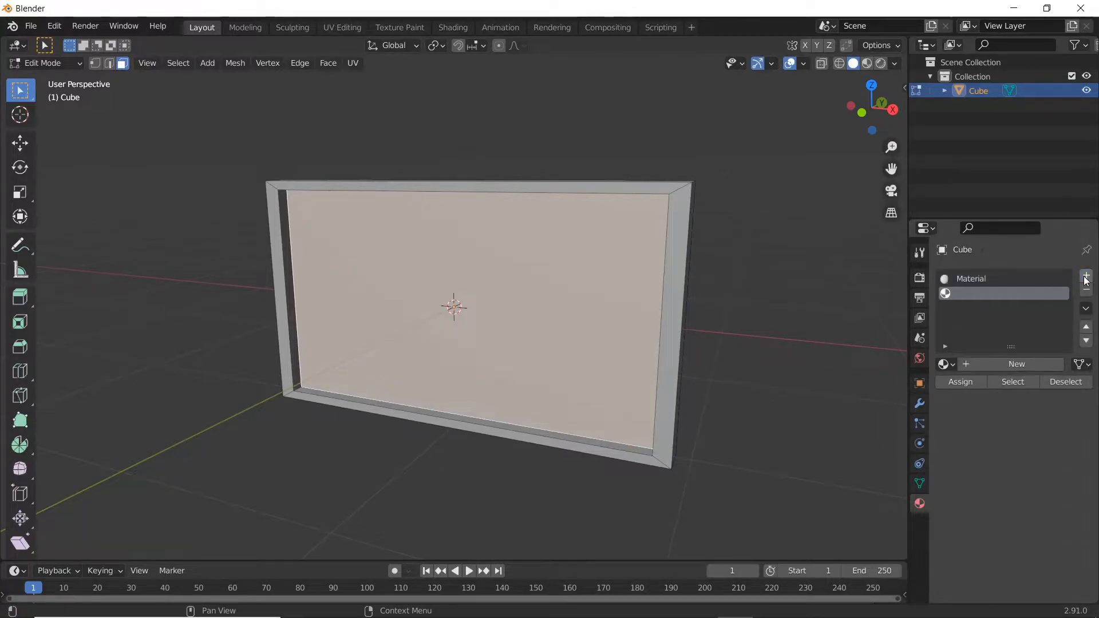
left_click(1006, 364)
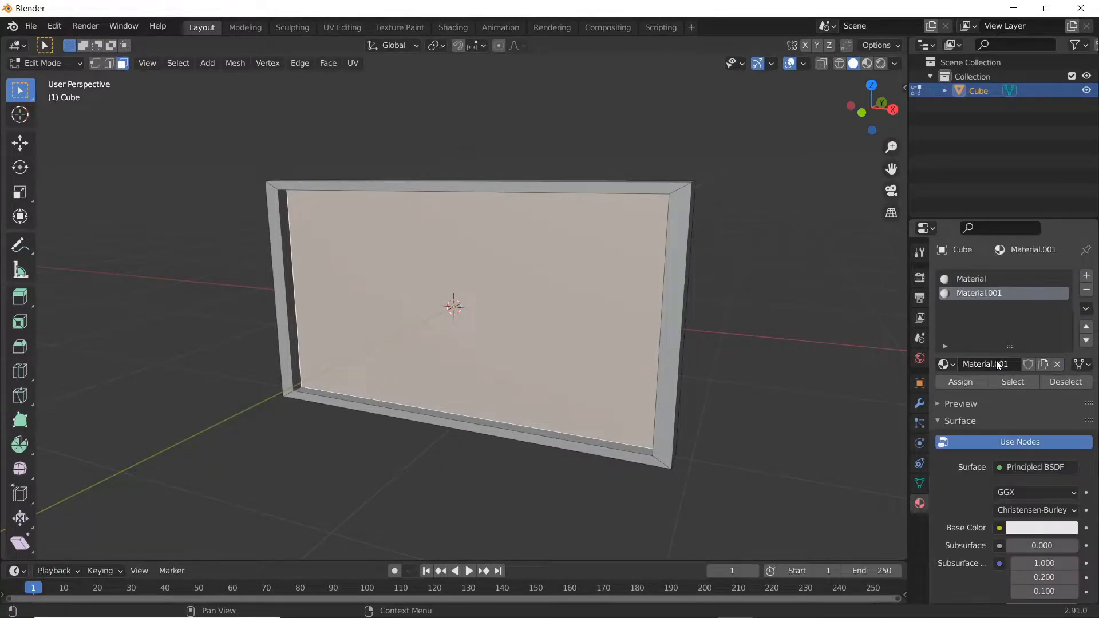
left_click(1024, 529)
left_click_drag(1067, 397, 1069, 428)
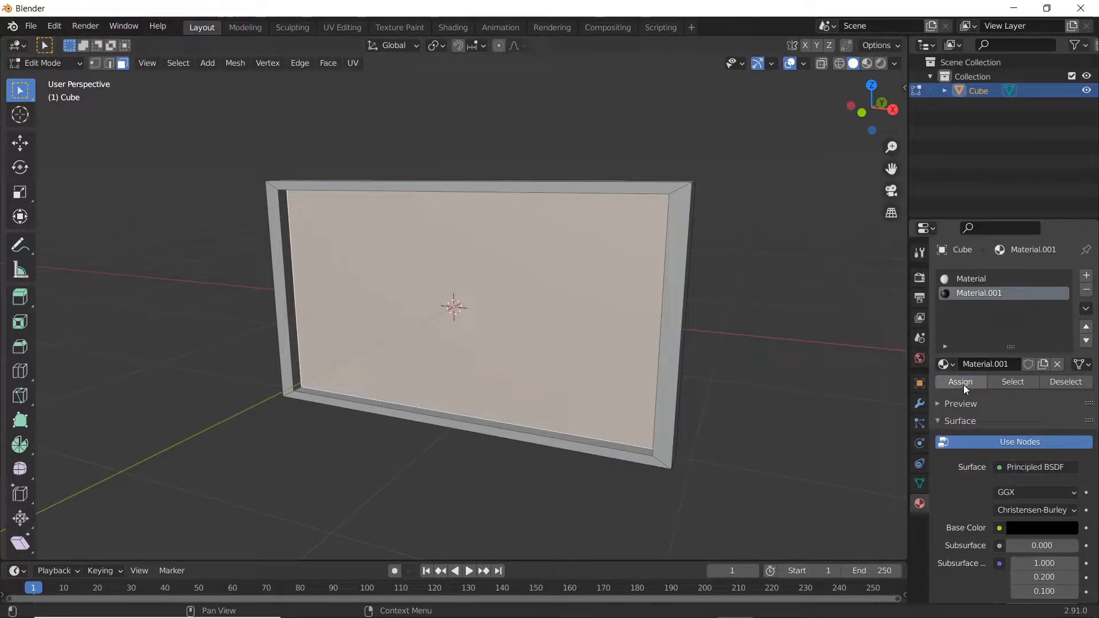
Return to Object Mode and switch the viewport shading to Material Preview.
key("Tab")
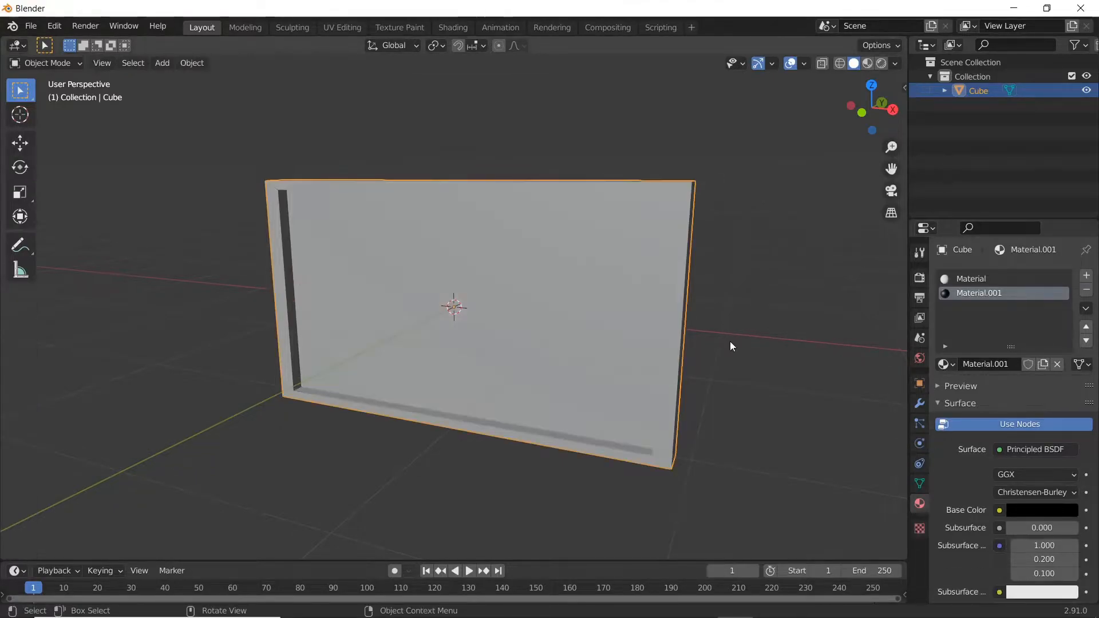
key("z")
key("z")
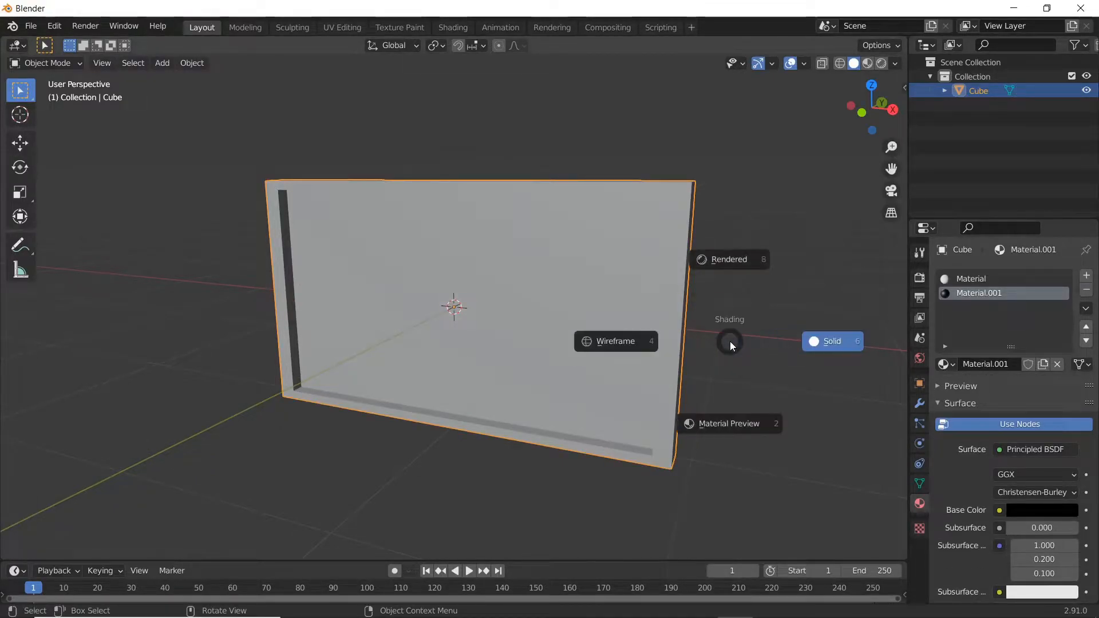
left_click(720, 424)
mouse_move(586, 394)
middle_mouse_down()
mouse_move(462, 383)
mouse_move(560, 373)
mouse_move(486, 383)
middle_mouse_up()
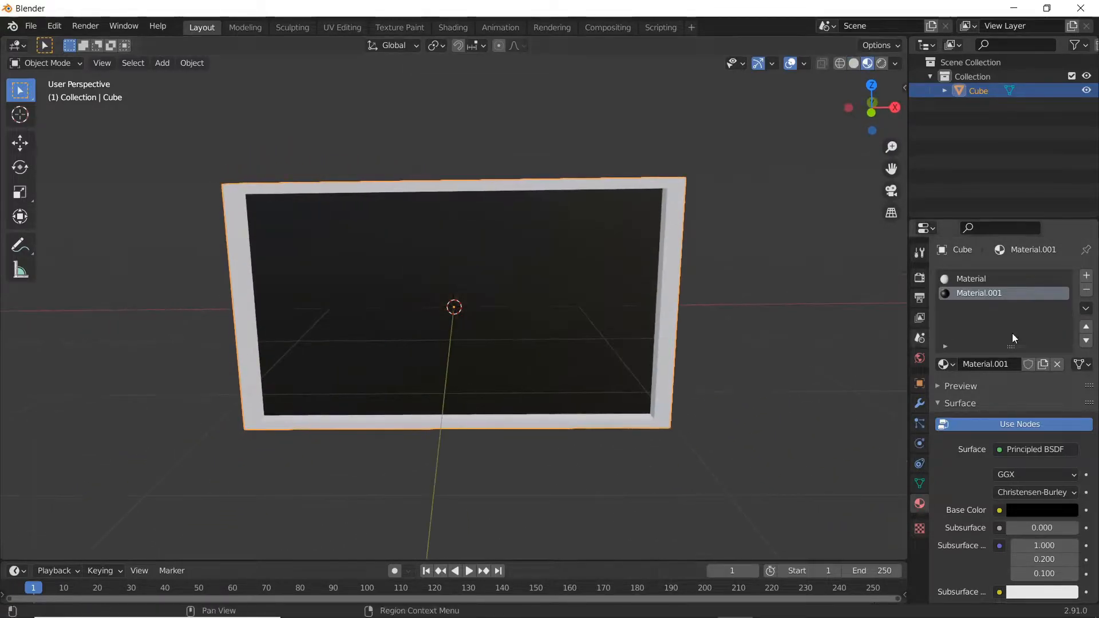
Darken the base color of the frame's first material to a dark grey.
left_click(971, 279)
left_click(1028, 508)
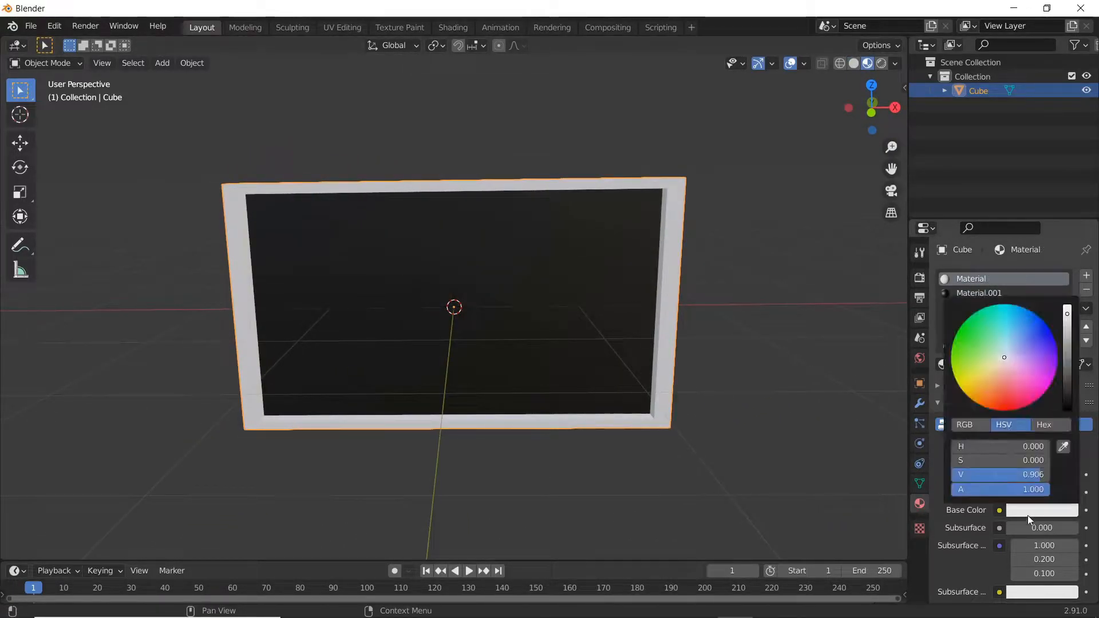
scroll(1041, 359, "down", 1)
scroll(1040, 359, "down", 3)
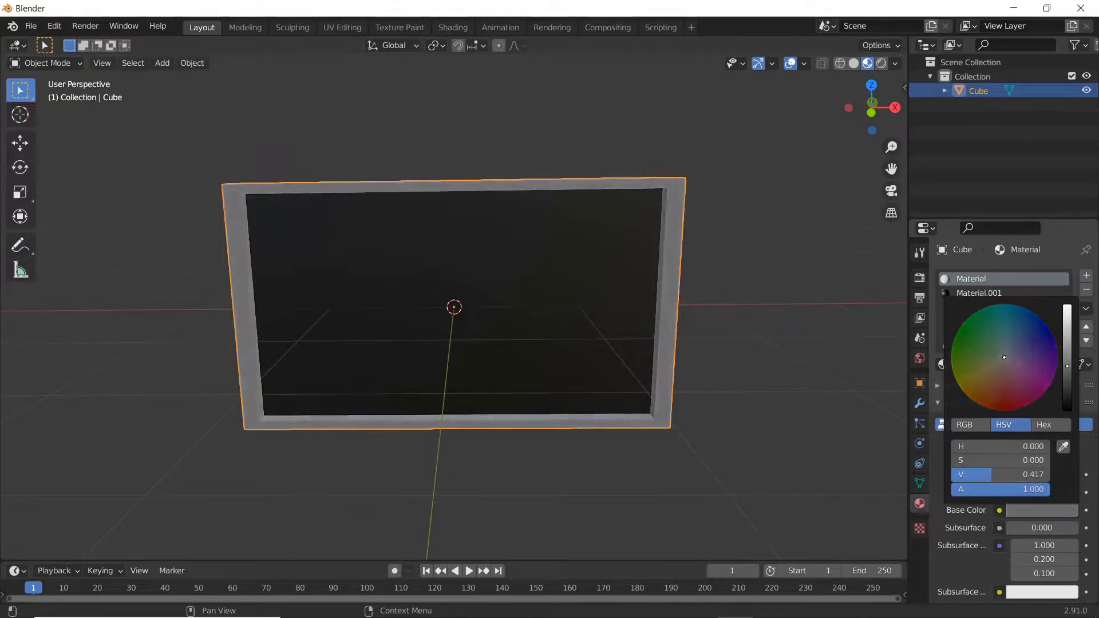
scroll(1041, 359, "down", 2)
middle_click_drag(801, 372, 550, 362)
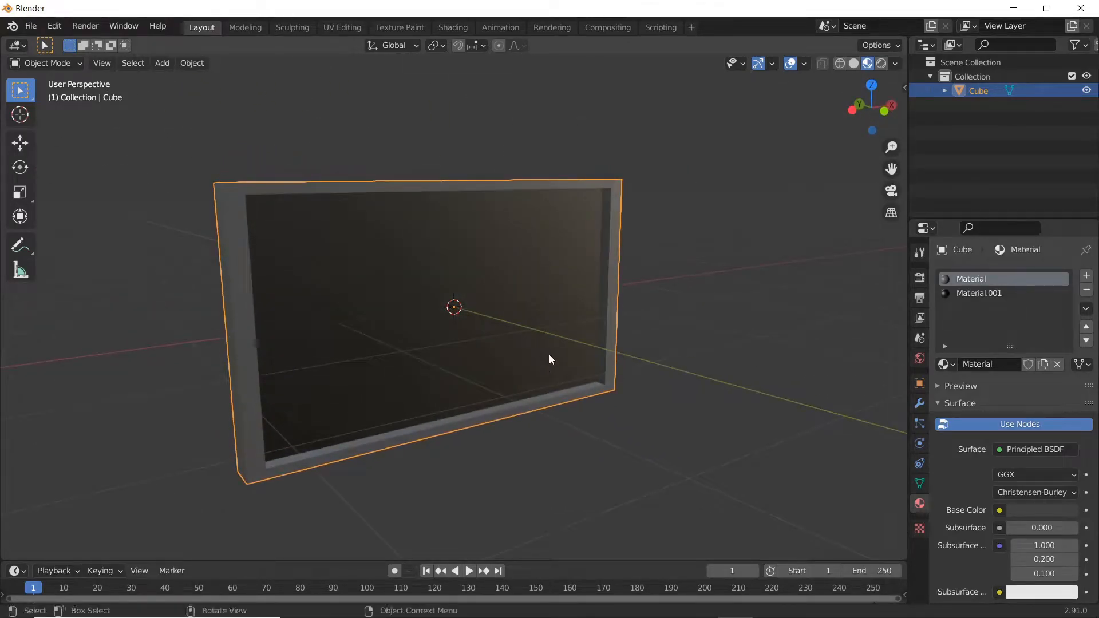
key("KP_1")
key("g")
key("Escape")
Start an FBX export and choose D:\SpaceGame\Assets as the destination folder.
left_click(30, 25)
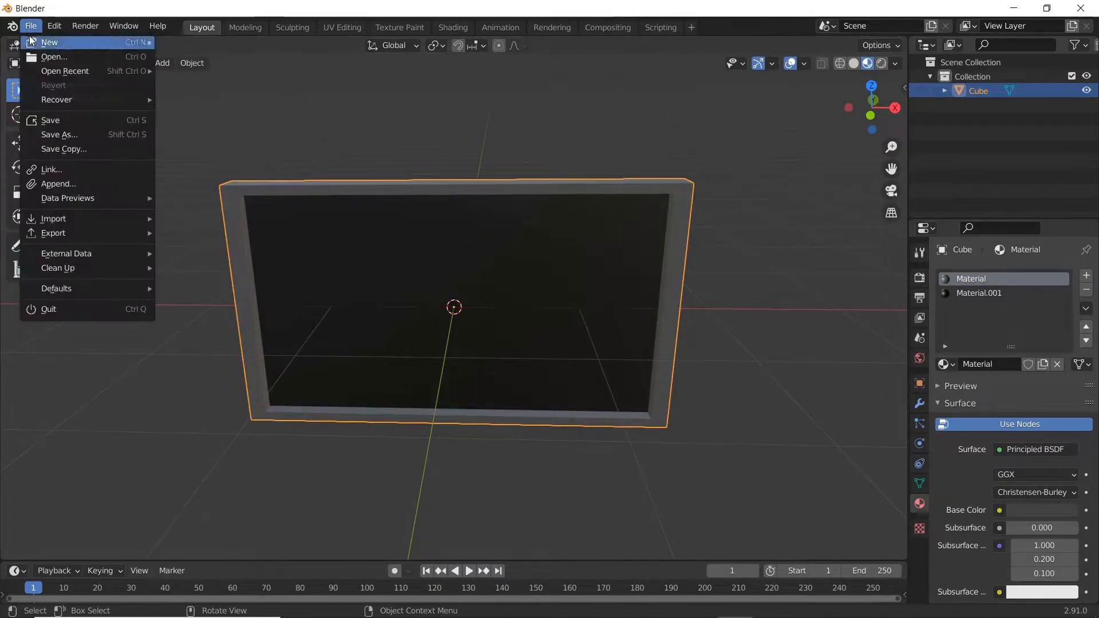
mouse_move(86, 233)
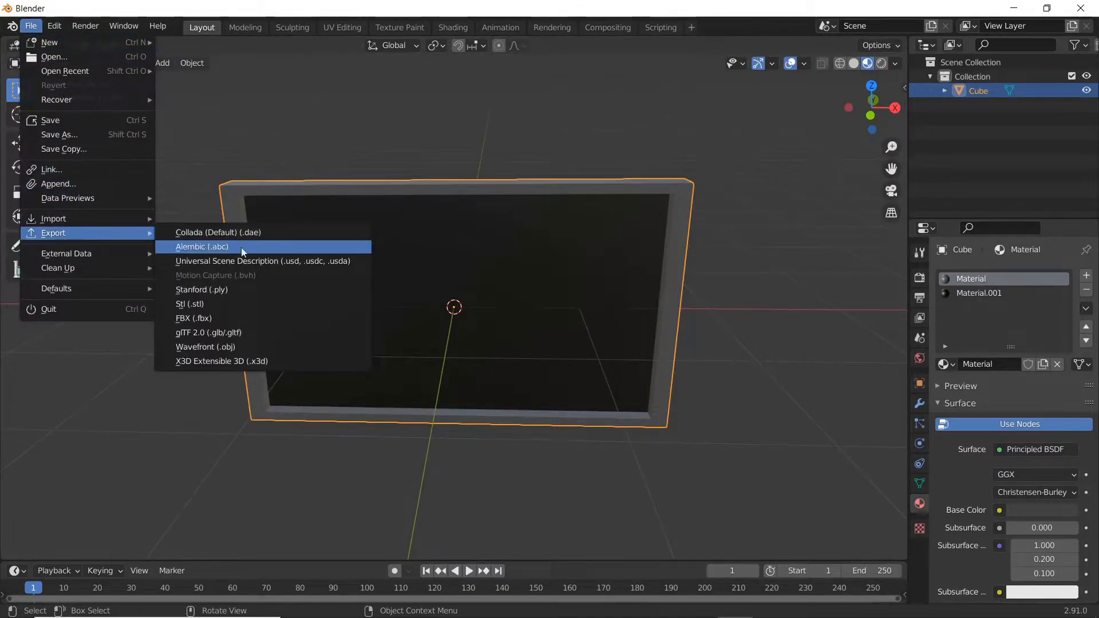
left_click(255, 316)
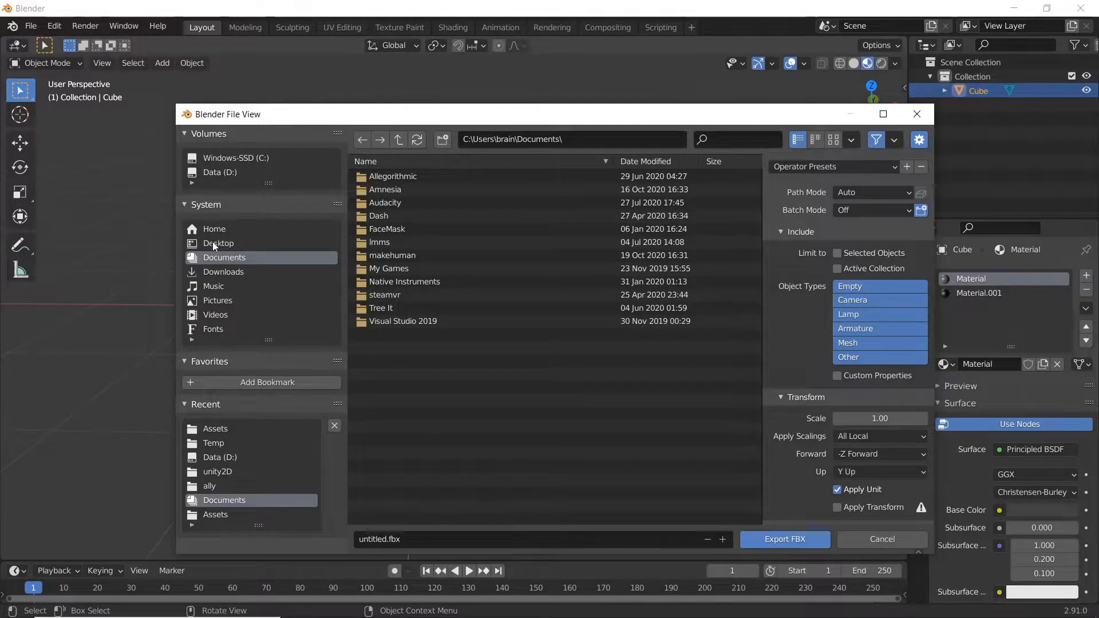
left_click(221, 459)
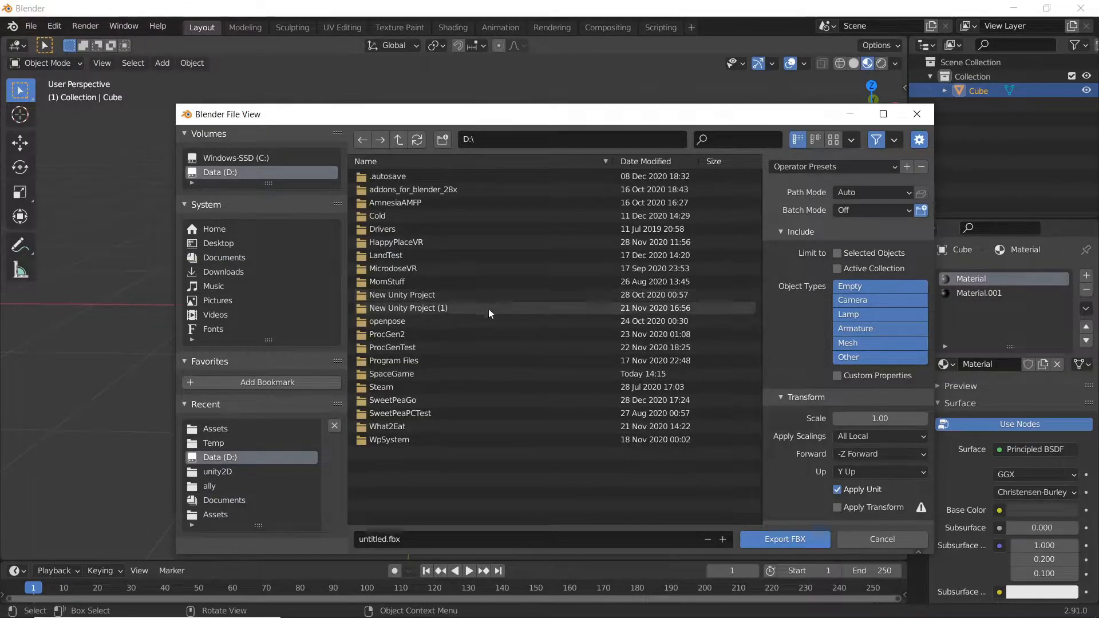
double_click(417, 375)
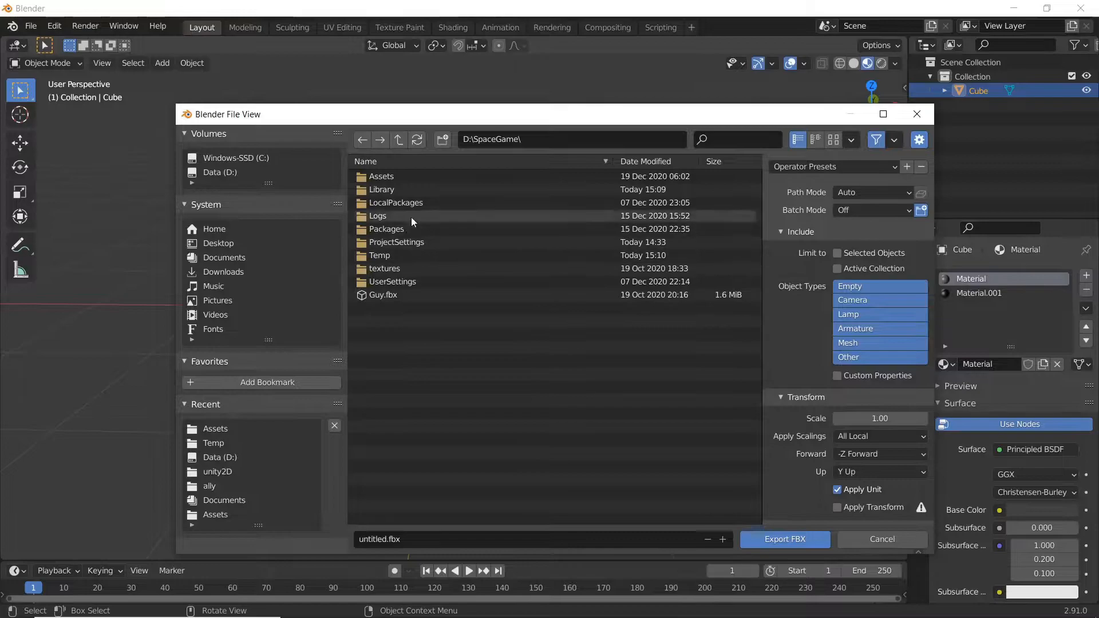
double_click(392, 177)
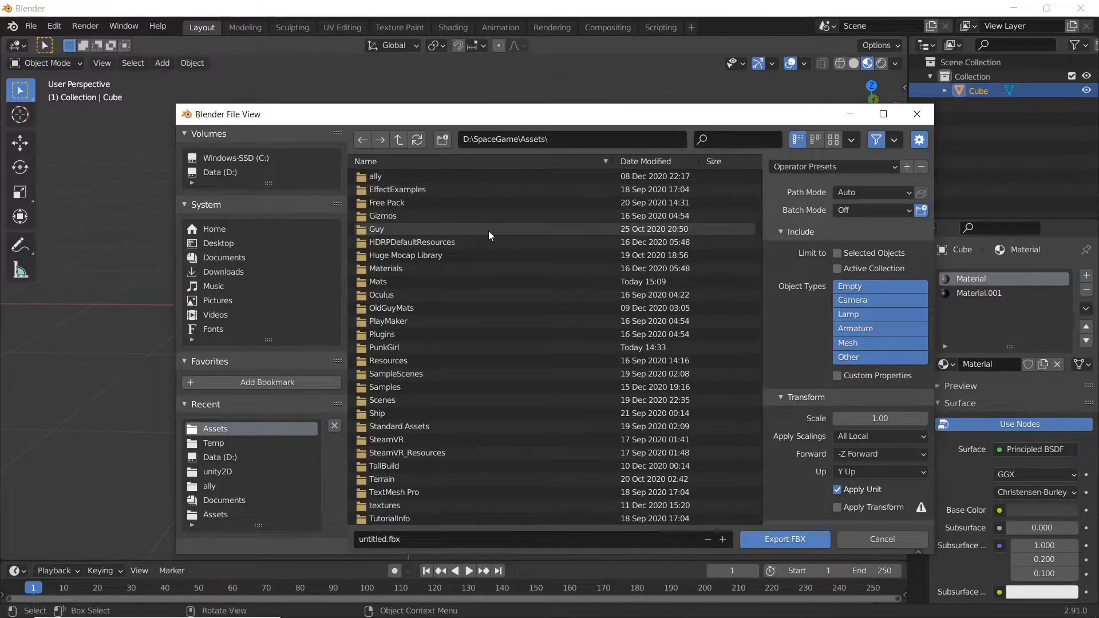
Name the file TV2.fbx, limit the export to selected objects, and export it.
left_click(409, 541)
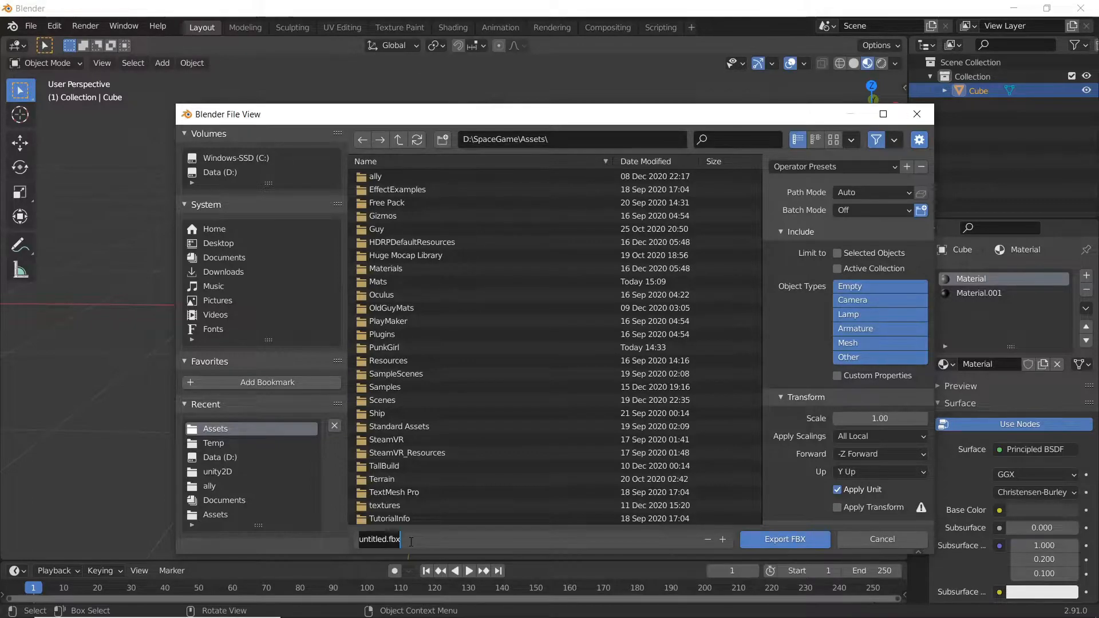
type("TV")
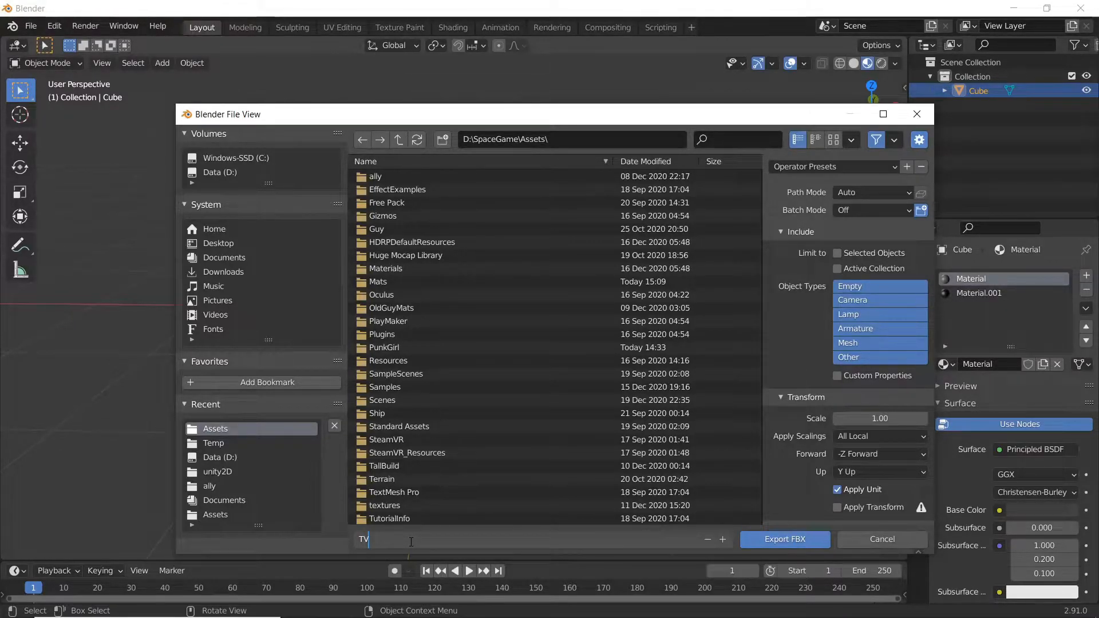
type("2.fbx")
left_click(838, 253)
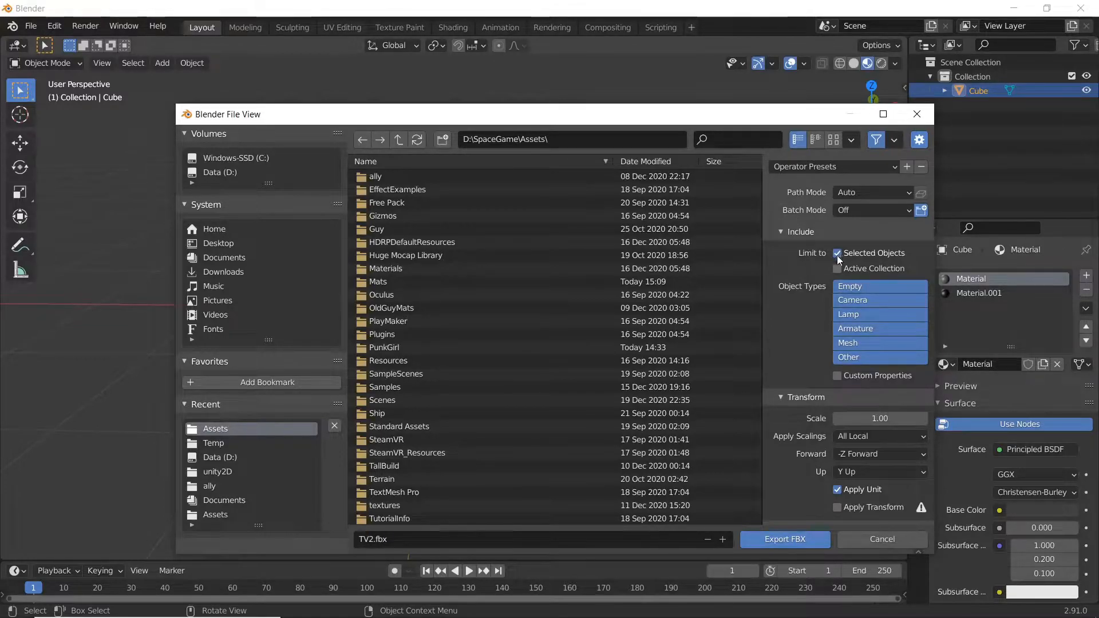
left_click(800, 539)
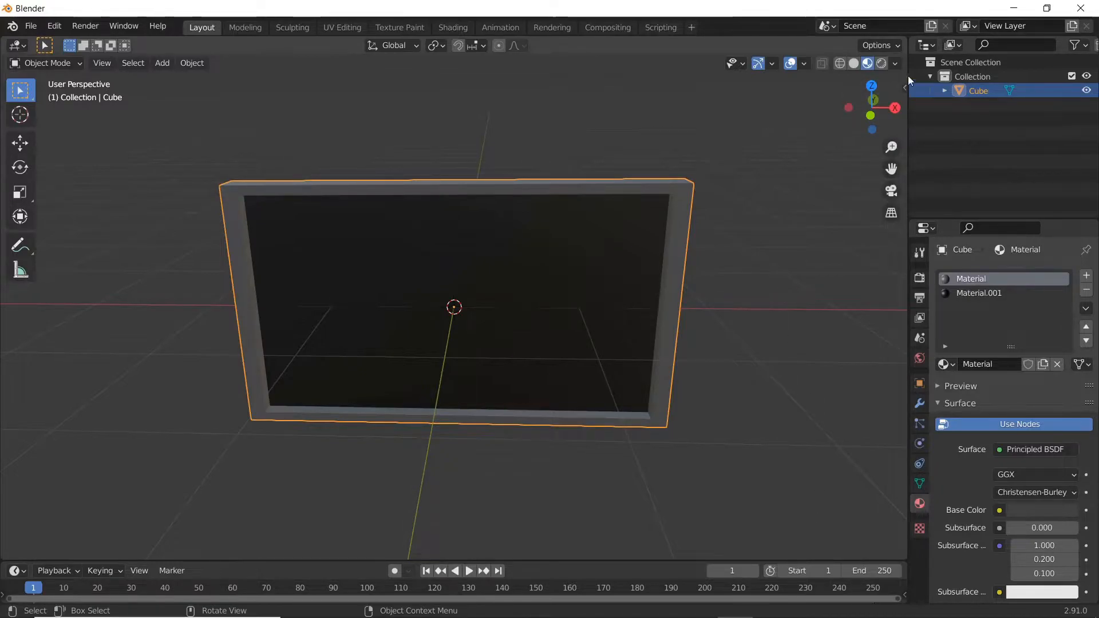
Switch to the SpaceGame project in Unity and search the project's Assets for "tv".
left_click(1011, 12)
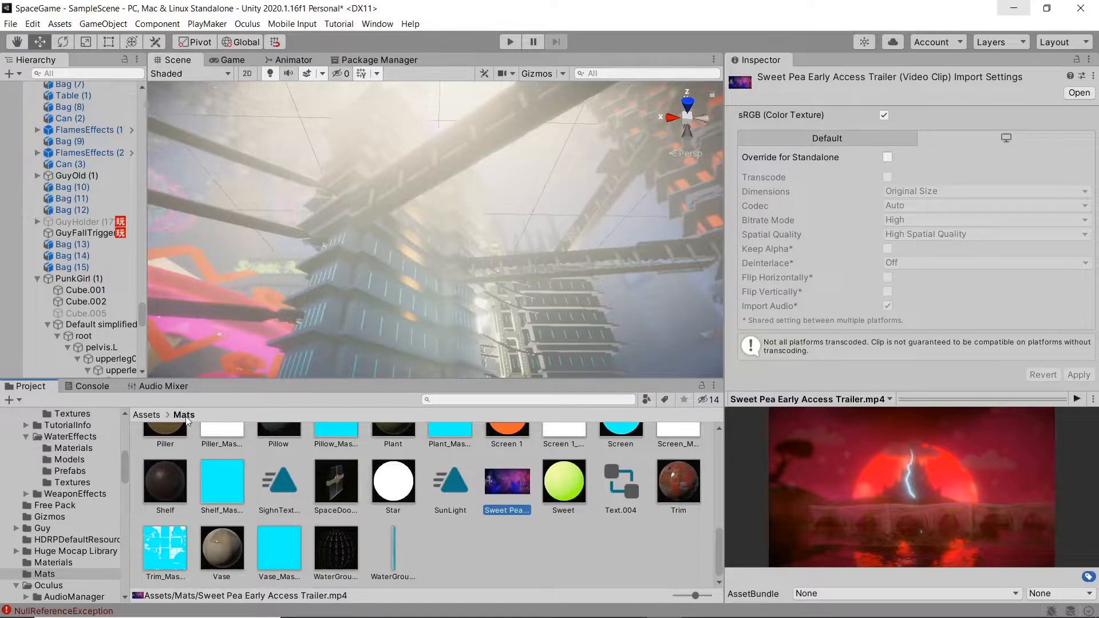
left_click(147, 414)
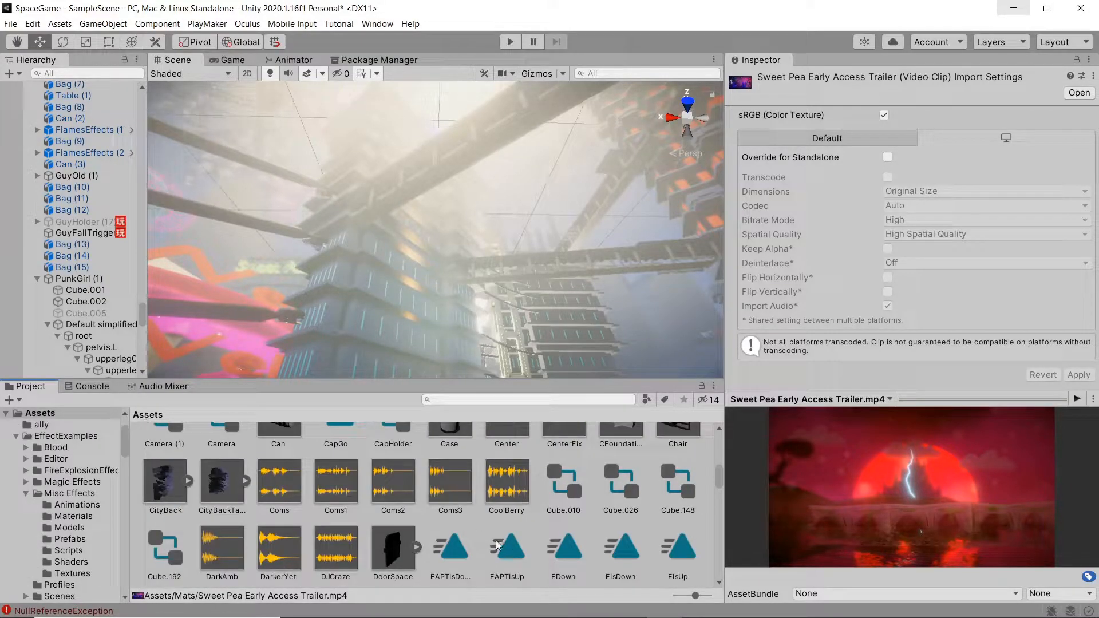
scroll(496, 540, "up", 5)
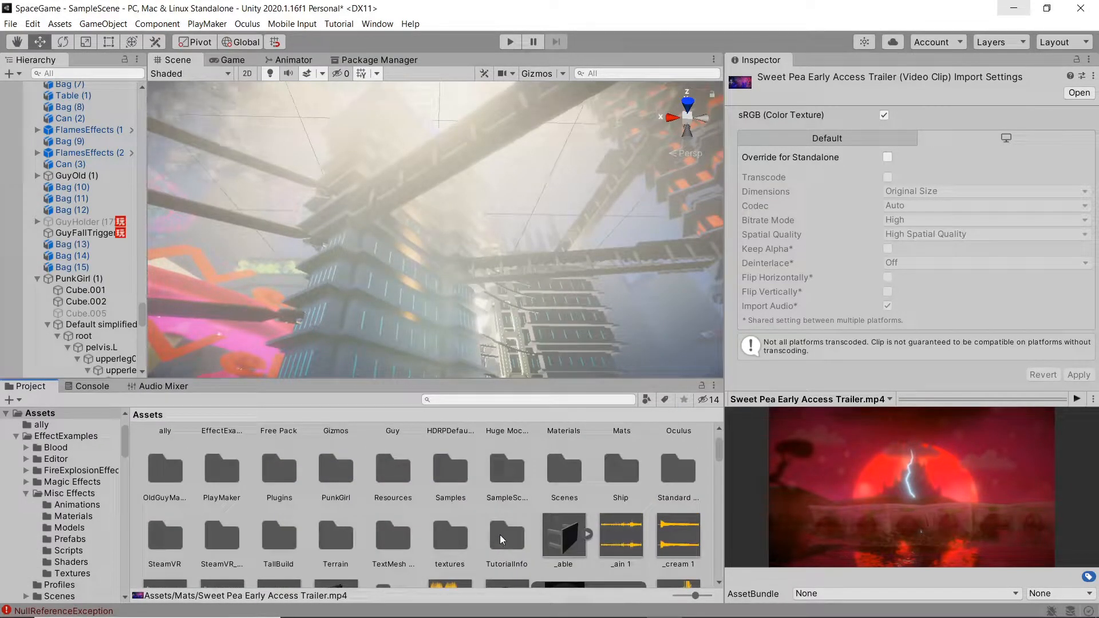
scroll(500, 534, "down", 2)
left_click(459, 400)
type("t")
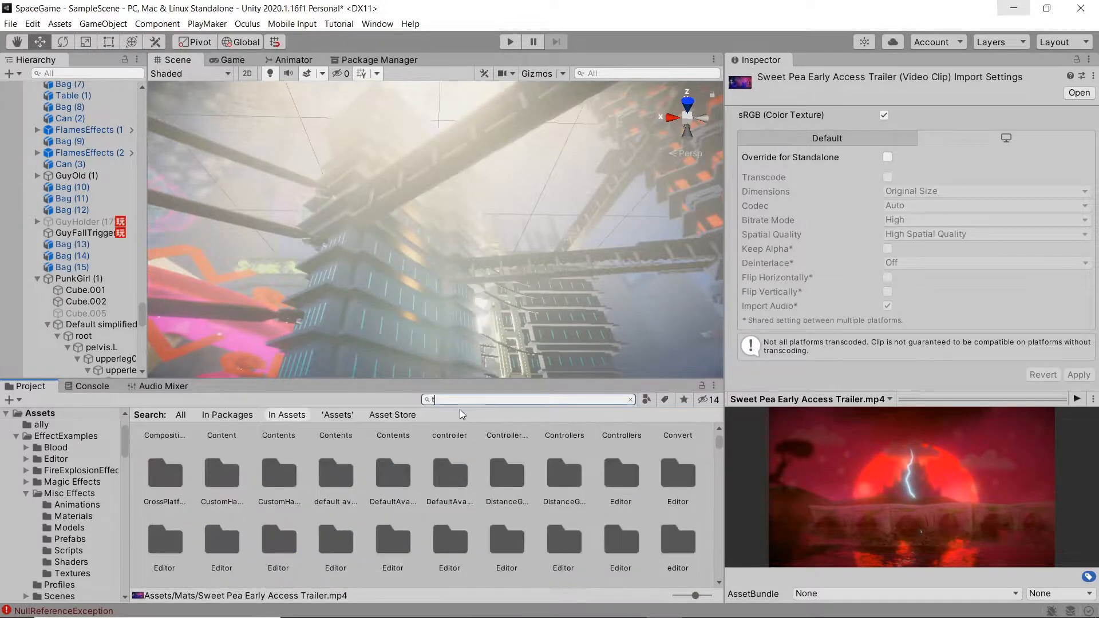
type("v")
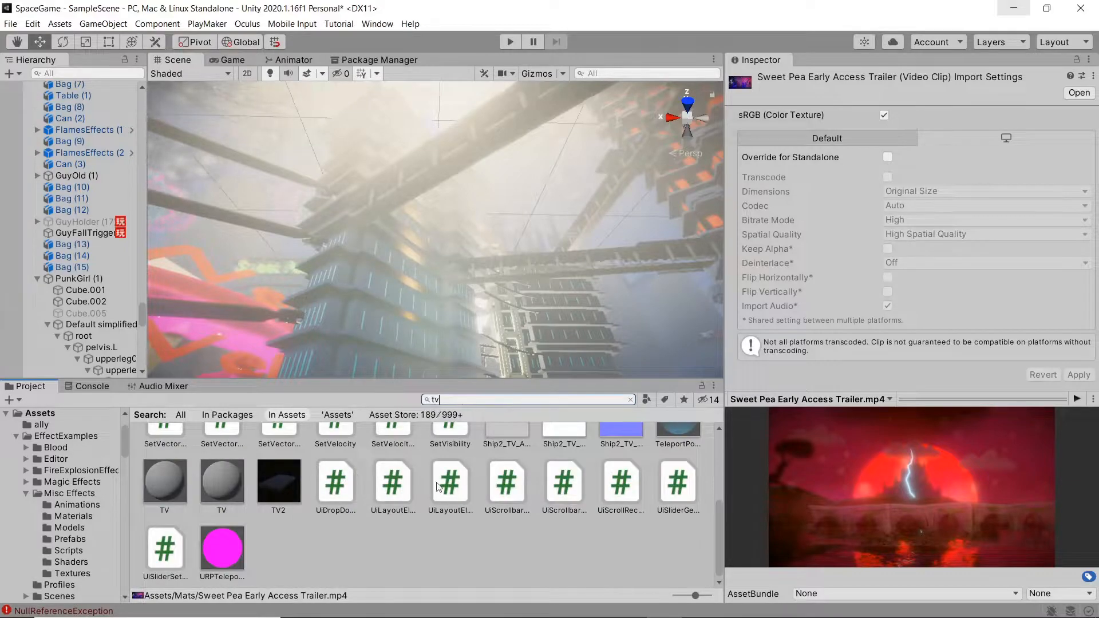
Place the TV2 model in the scene in front of the large tower building.
left_click(273, 479)
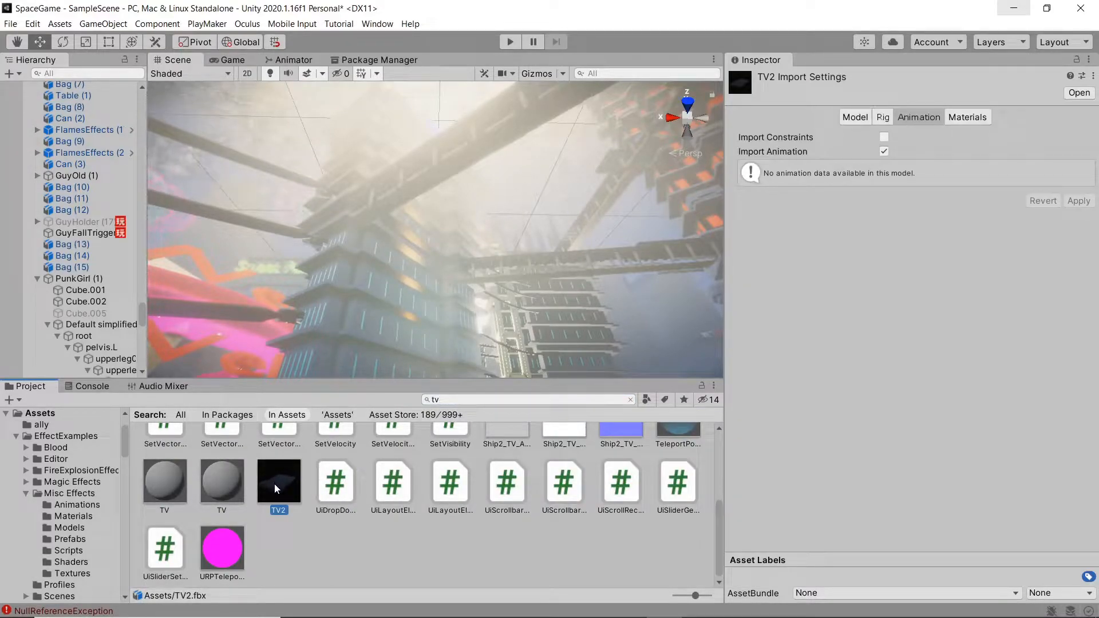
left_click_drag(273, 485, 438, 331)
right_click_drag(464, 303, 473, 242)
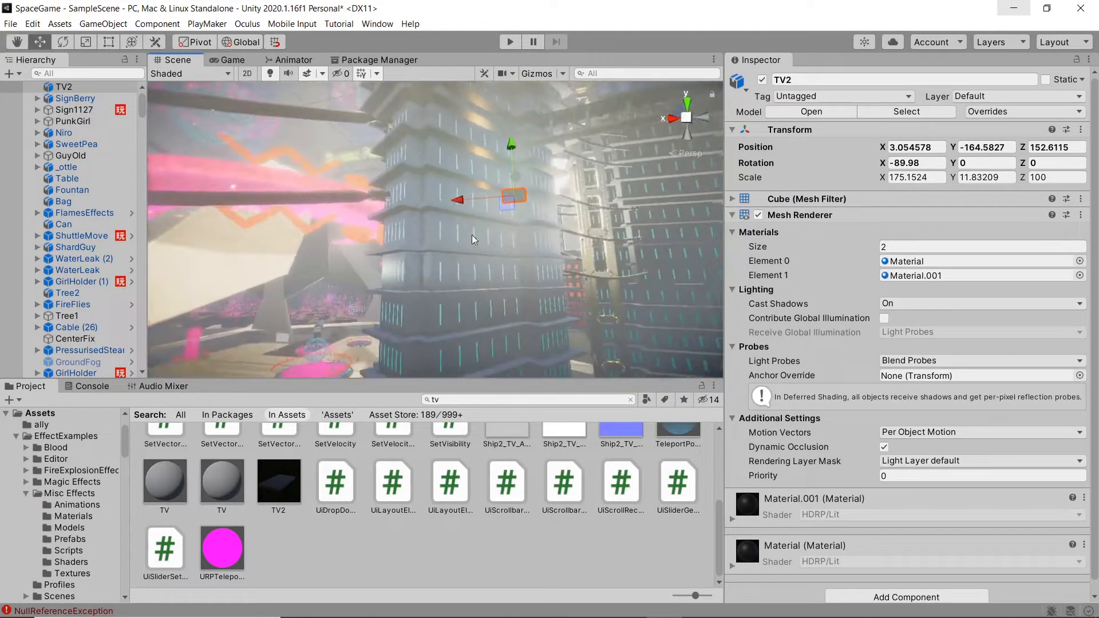
middle_click_drag(500, 228, 382, 314)
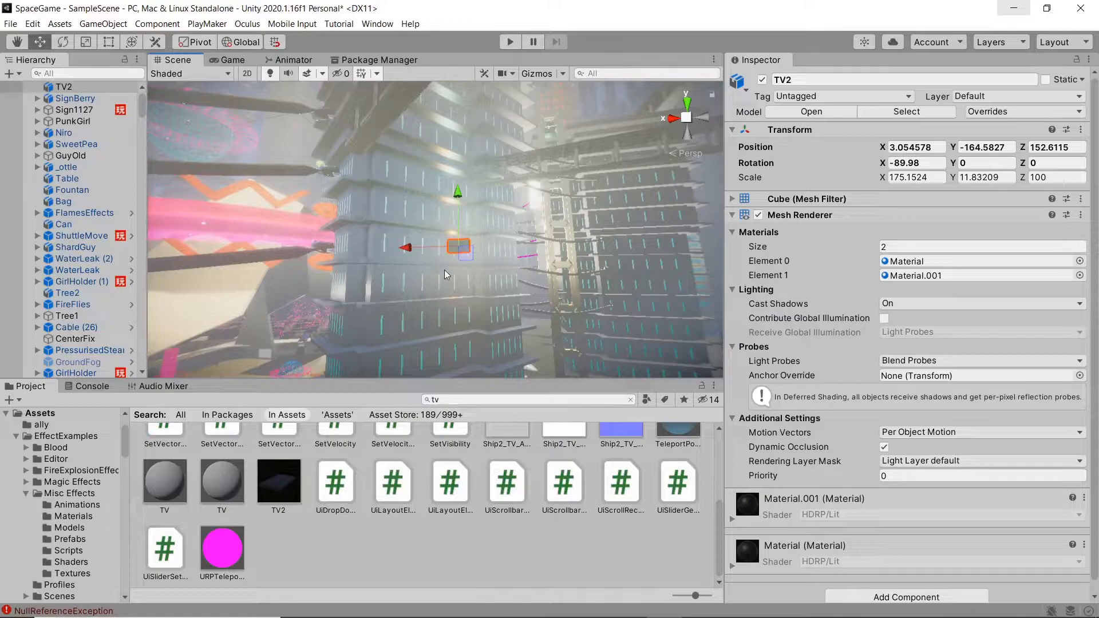
Scale TV2 up uniformly to about 1064 × 72 × 608 and set its Y rotation to about -44.4.
key("r")
left_click_drag(460, 248, 824, 207)
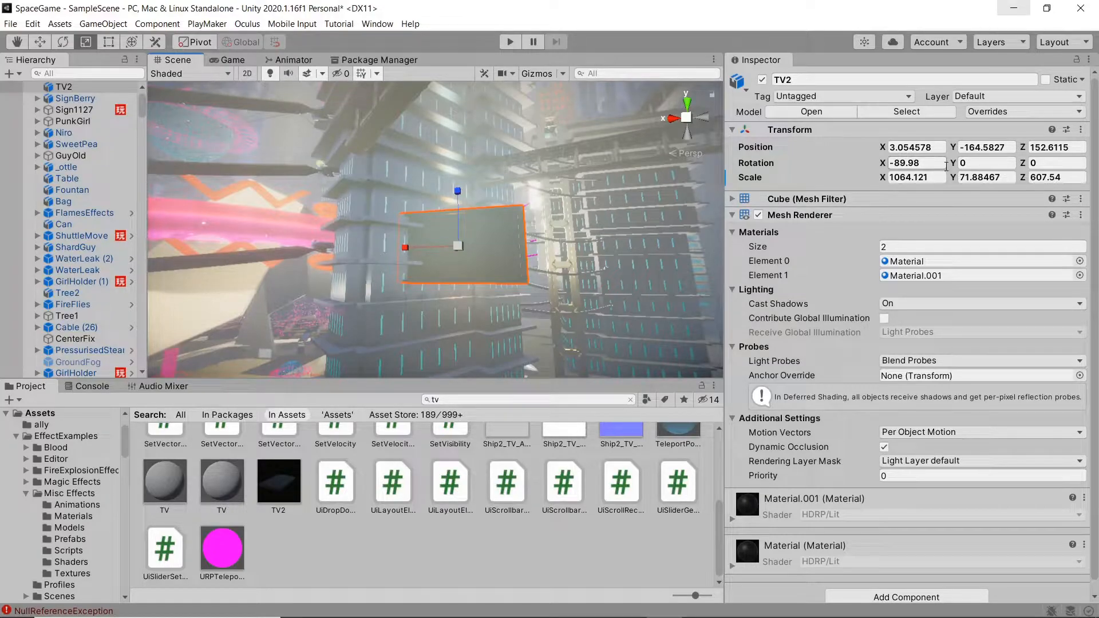
left_click_drag(953, 165, 133, 279)
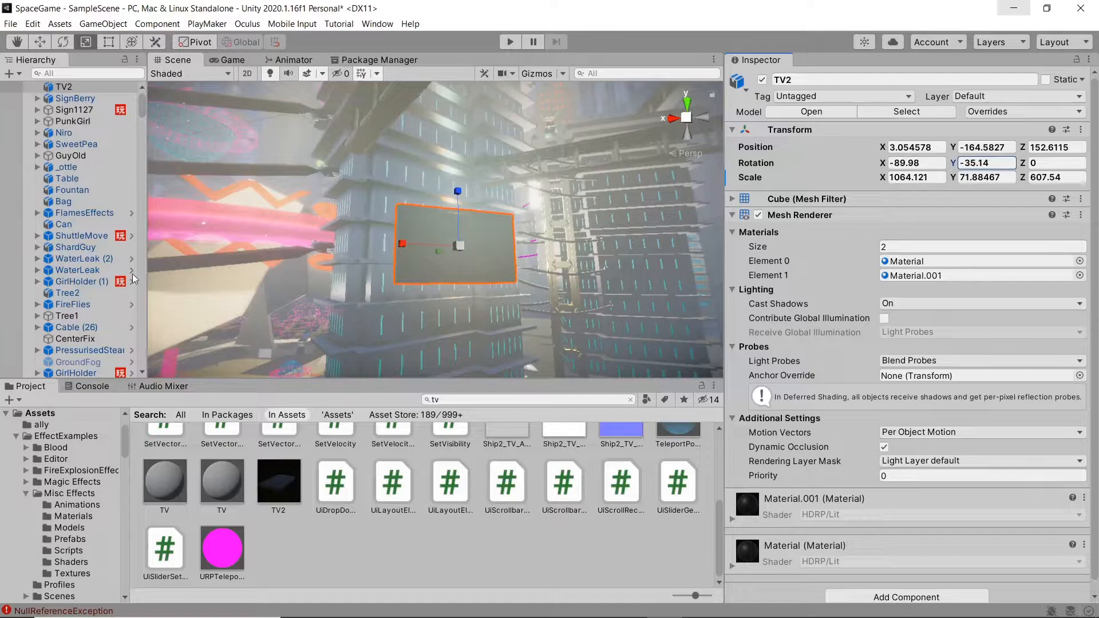
left_click_drag(3, 282, 1008, 295)
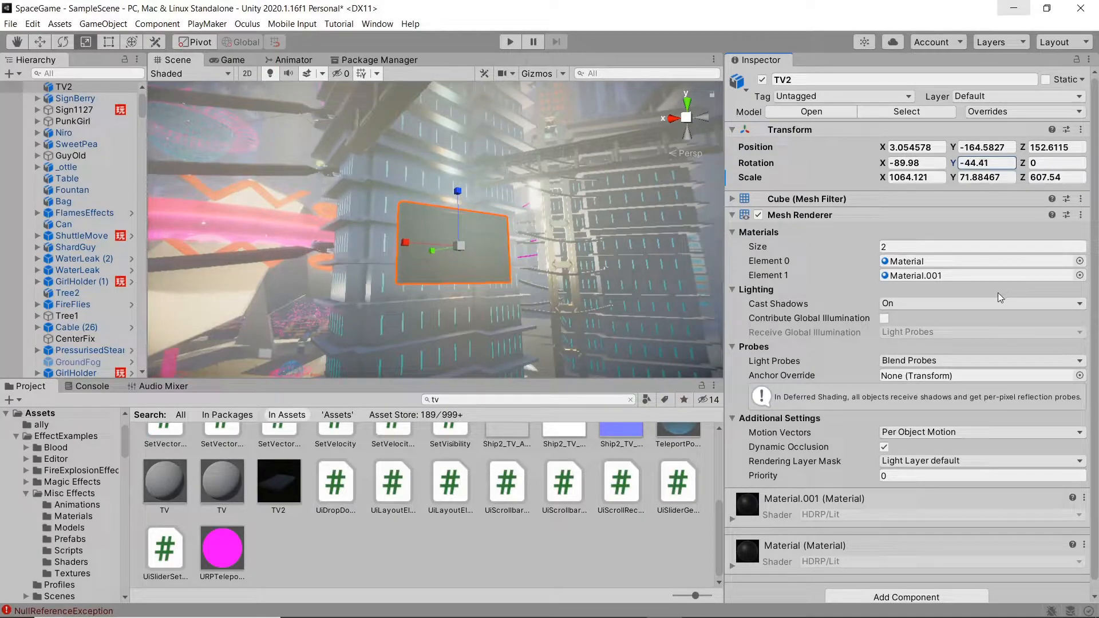
Move TV2 along the X axis to about 9.79, out from the tower wall.
scroll(445, 250, "up", 4)
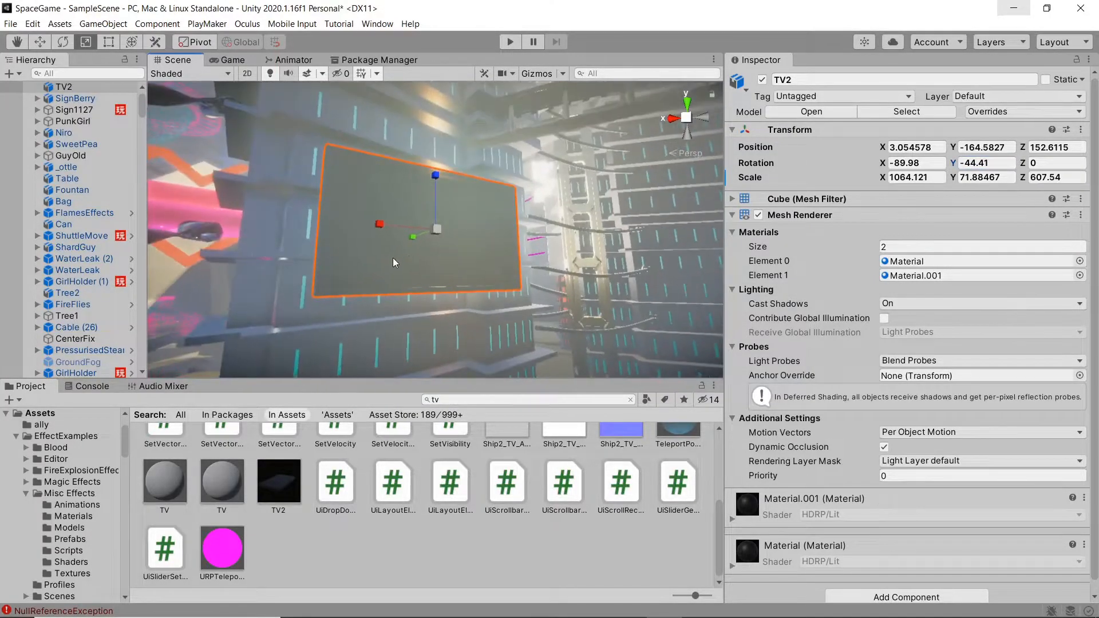
right_click_drag(393, 258, 530, 256)
middle_click_drag(530, 257, 558, 299)
key("w")
left_click_drag(465, 257, 399, 277)
right_click_drag(414, 269, 375, 279)
key("f")
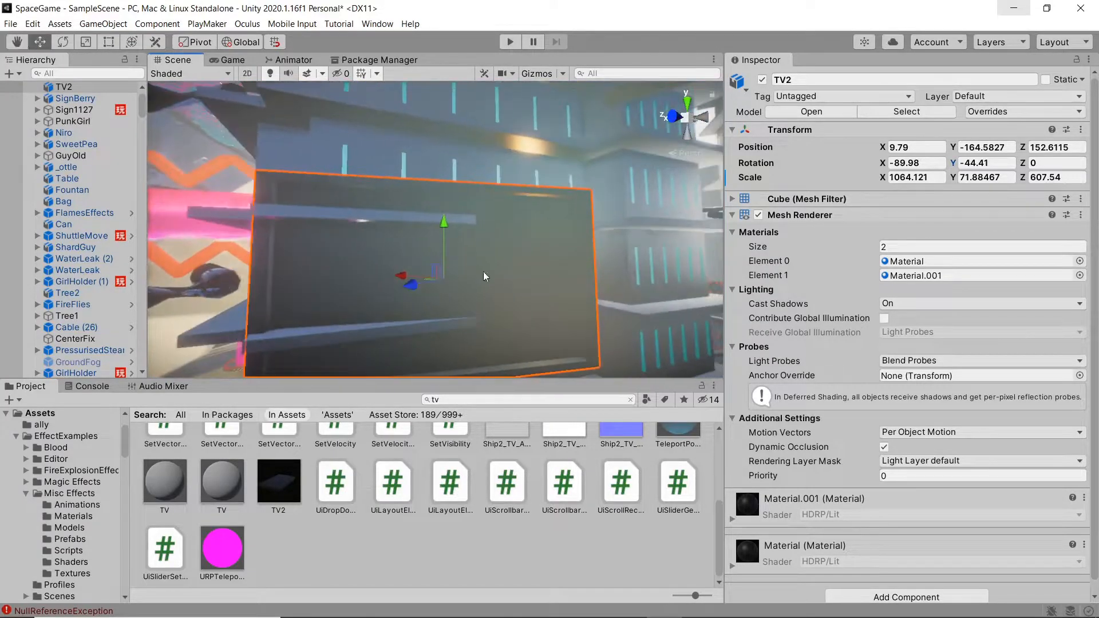
Set TV2's Y rotation to about -52.78 and move it to about X 8.94, Z 152.73 against the tower wall.
left_click_drag(955, 166, 757, 206)
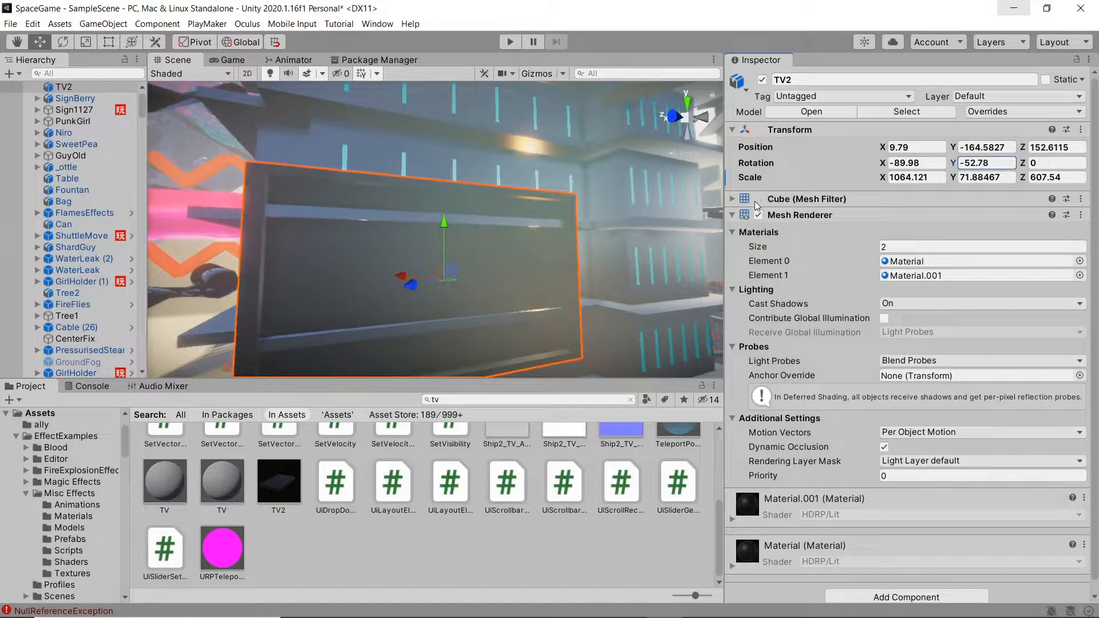
left_click_drag(403, 295, 424, 285)
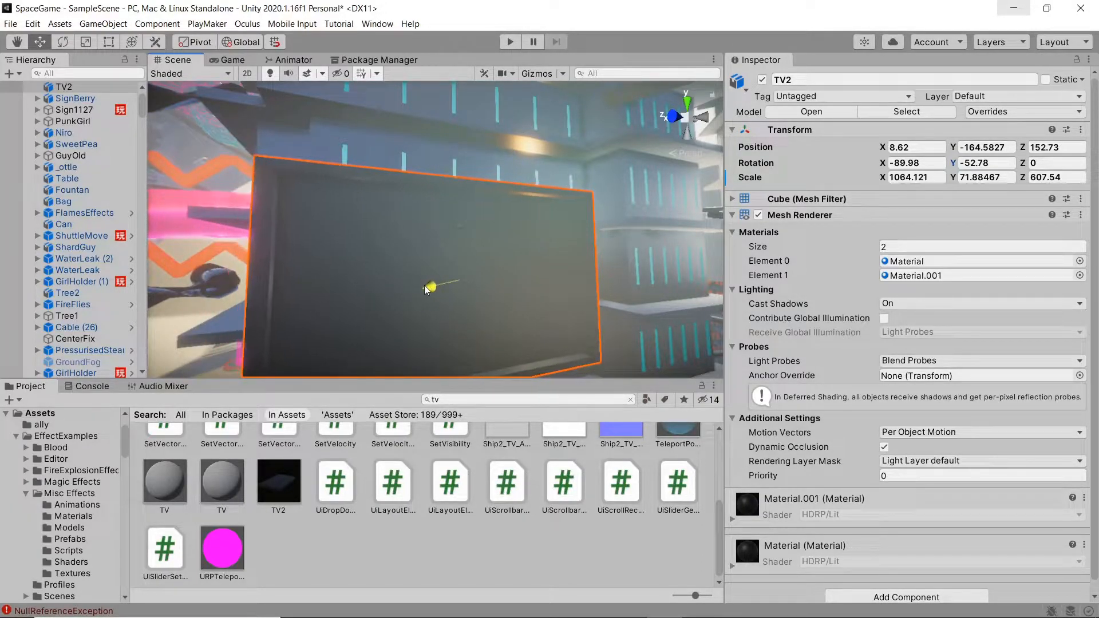
right_click_drag(418, 300, 441, 291)
middle_click_drag(441, 291, 457, 294)
right_click_drag(458, 294, 505, 287)
left_click_drag(501, 287, 497, 288)
right_click_drag(618, 256, 375, 263)
middle_click(445, 239)
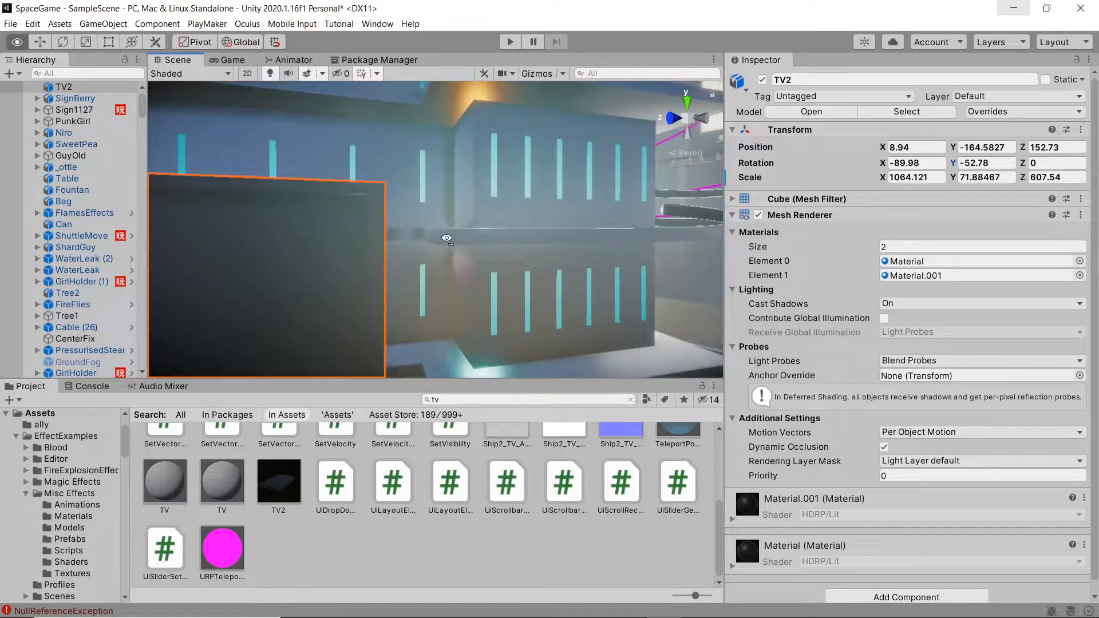
scroll(441, 238, "down", 8)
middle_click_drag(394, 259, 571, 189)
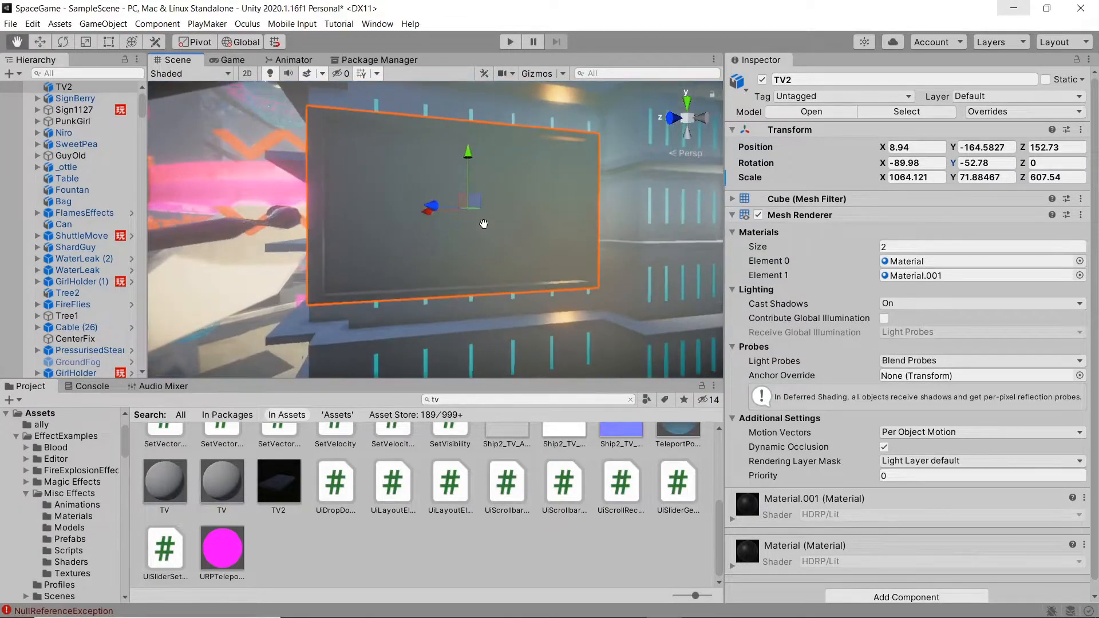
right_click_drag(383, 243, 495, 211)
middle_click_drag(407, 257, 518, 243)
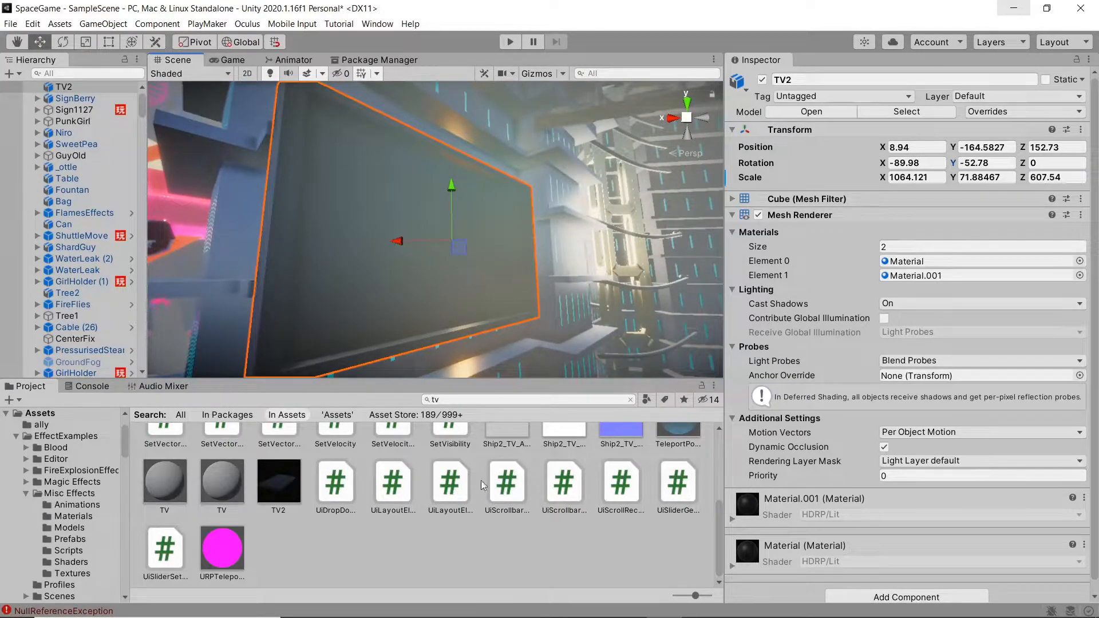
Clear the "tv" asset search and open the Mats folder in the project's Assets.
left_click(181, 417)
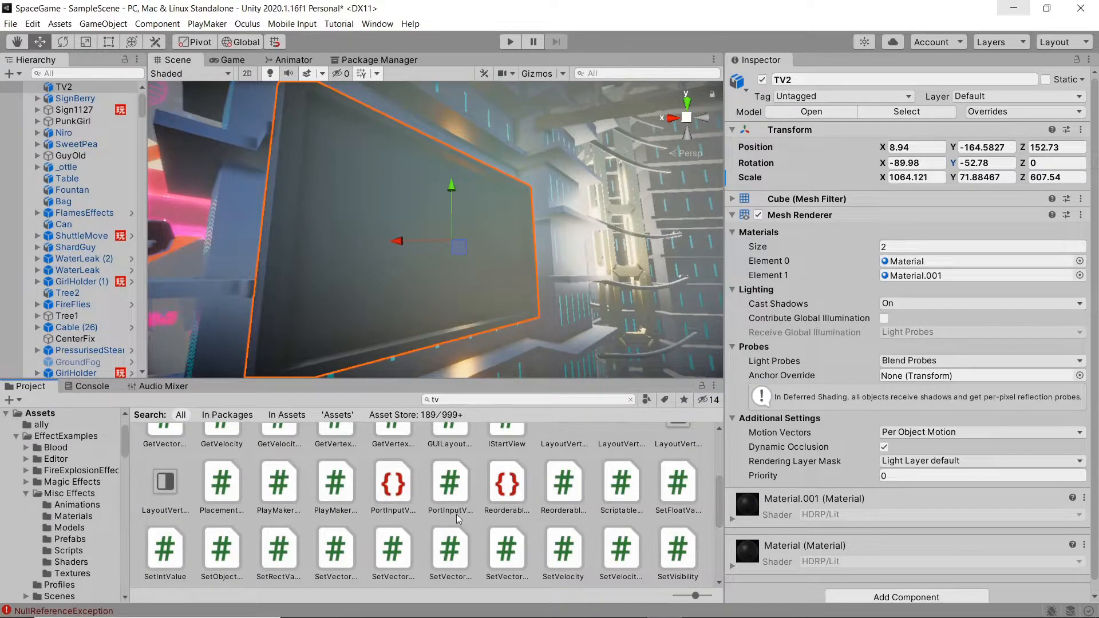
scroll(458, 518, "up", 3)
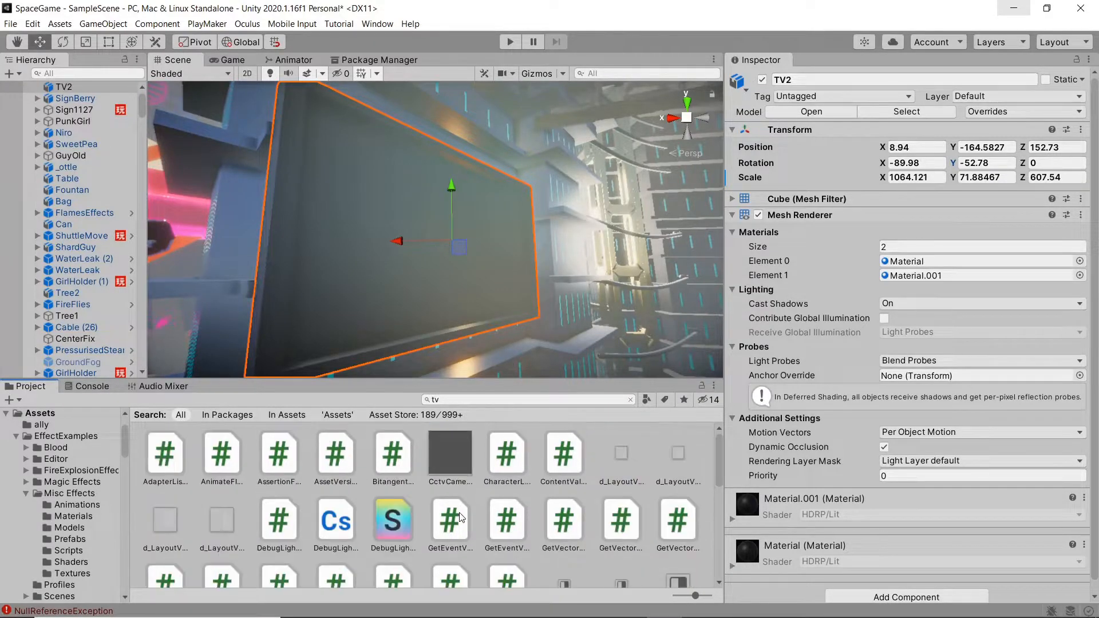
left_click(630, 400)
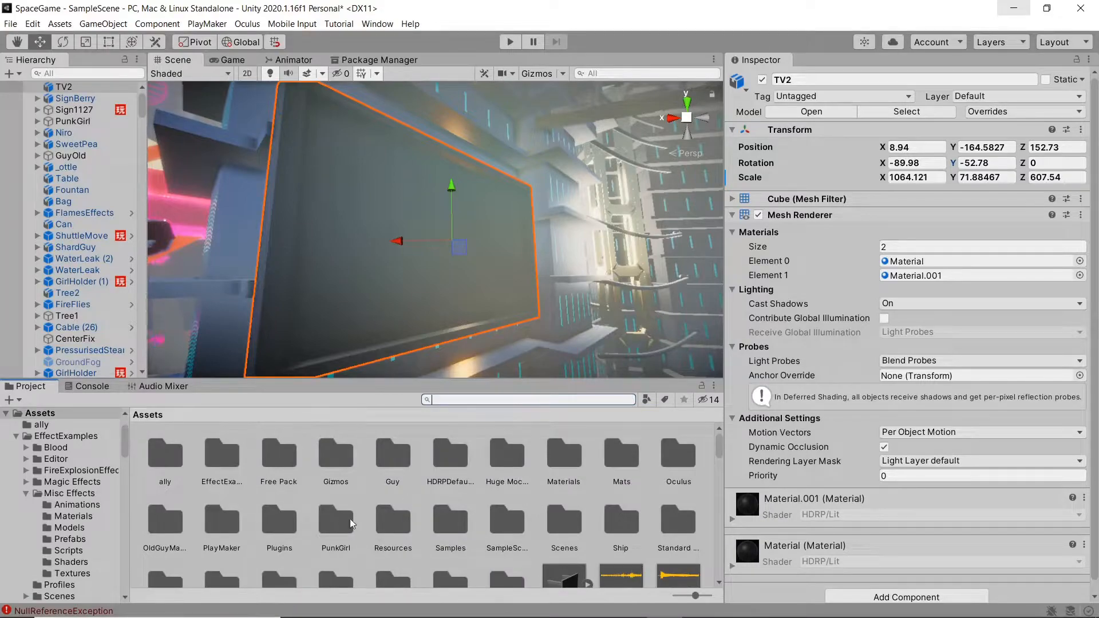
scroll(338, 513, "down", 6)
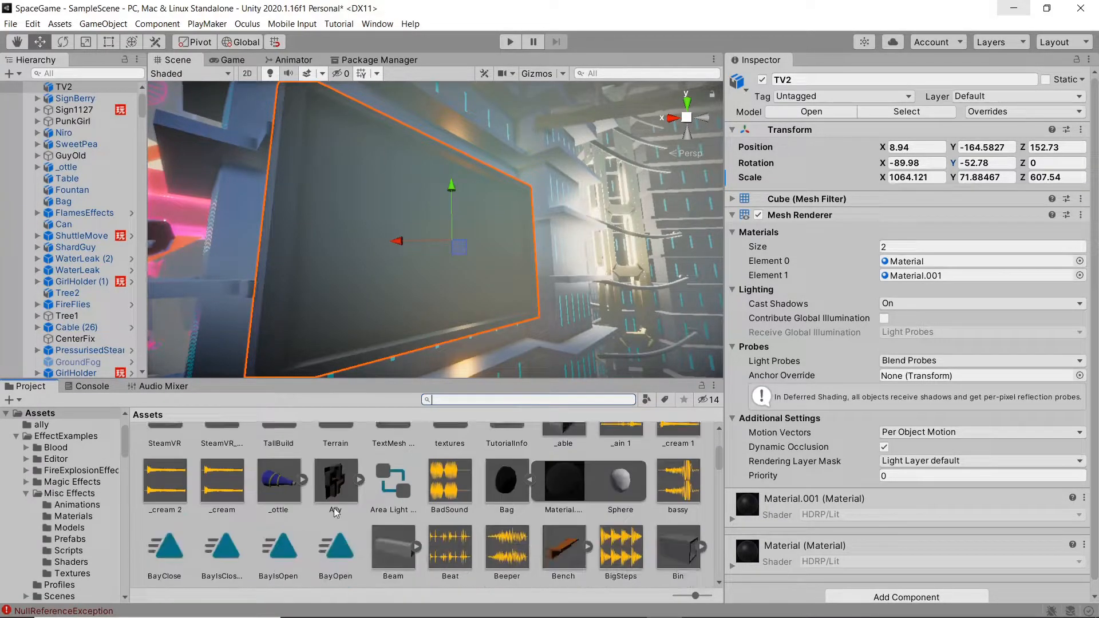
scroll(335, 507, "down", 1)
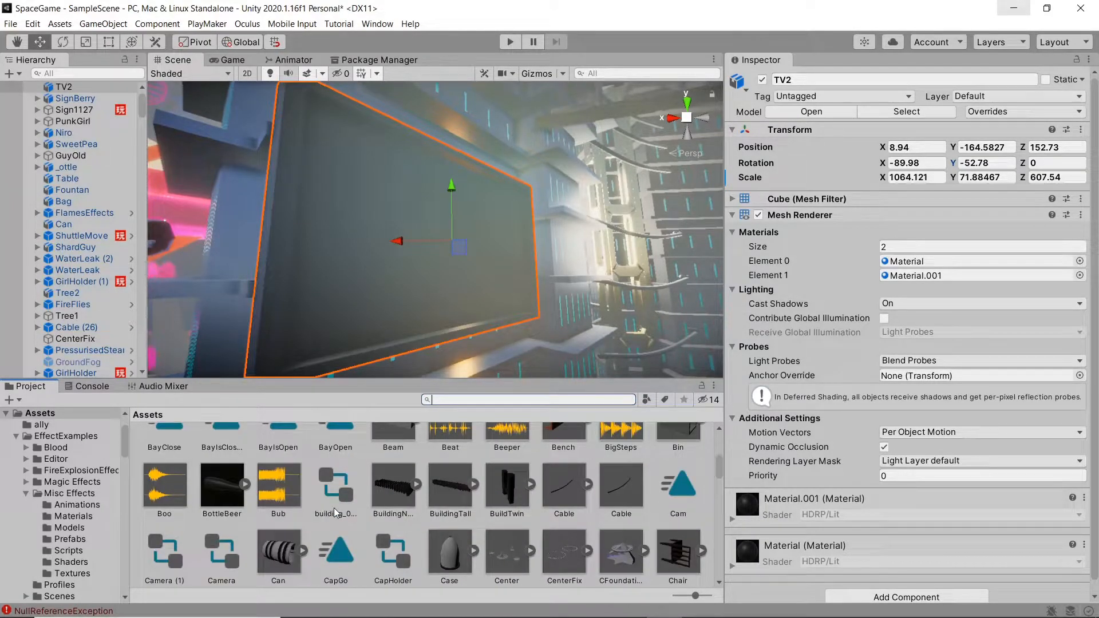
scroll(335, 510, "up", 6)
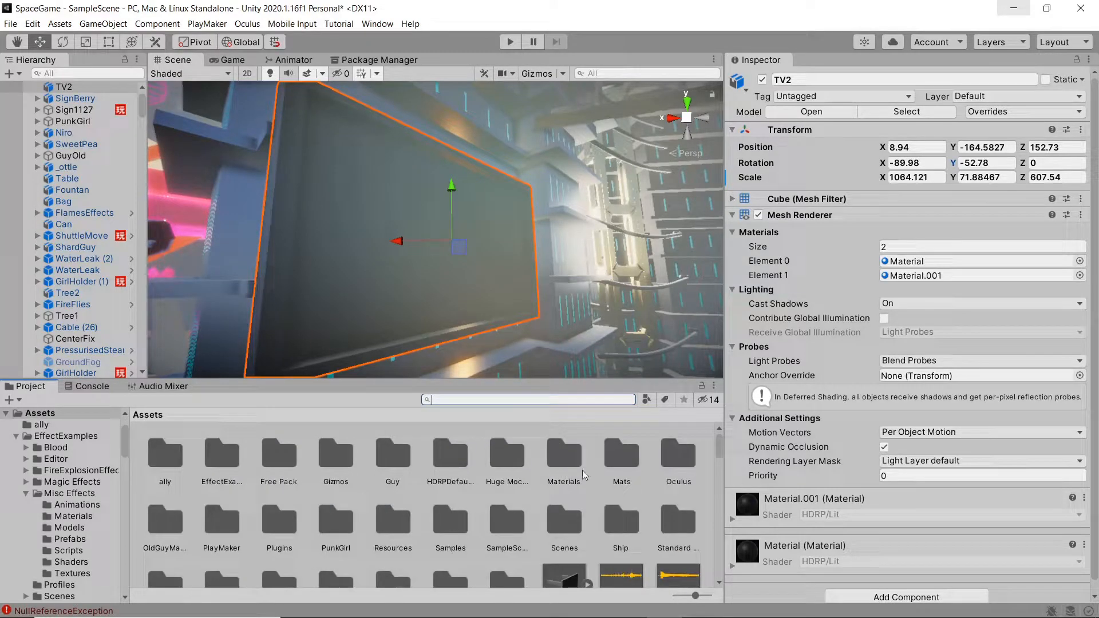
double_click(620, 456)
Apply the Pannle material to the frame of TV2.
scroll(472, 496, "down", 8)
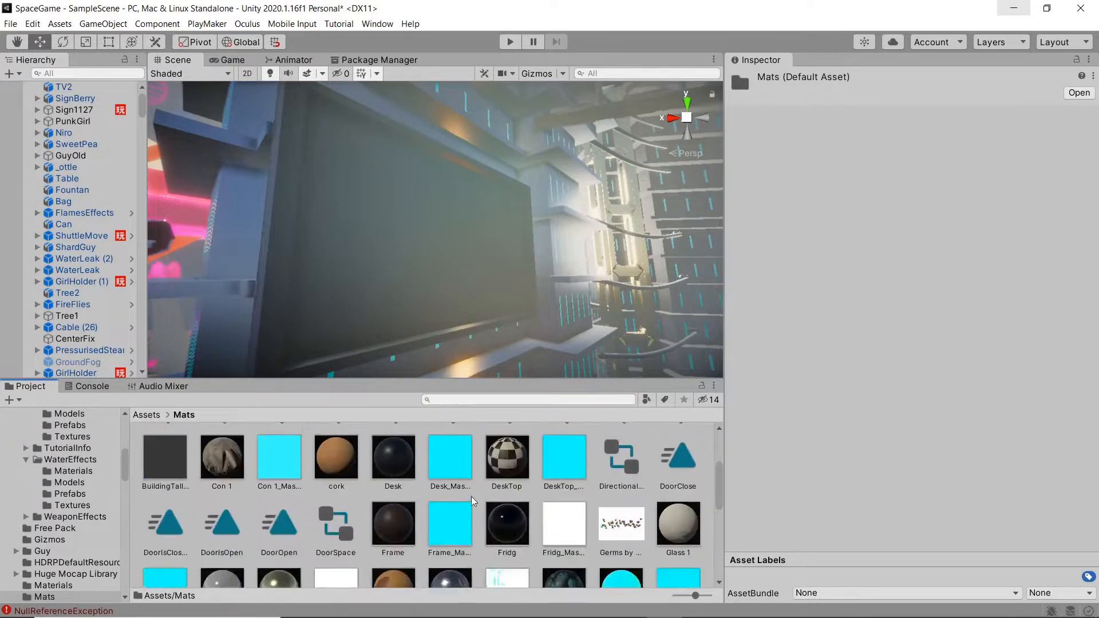
scroll(468, 496, "down", 1)
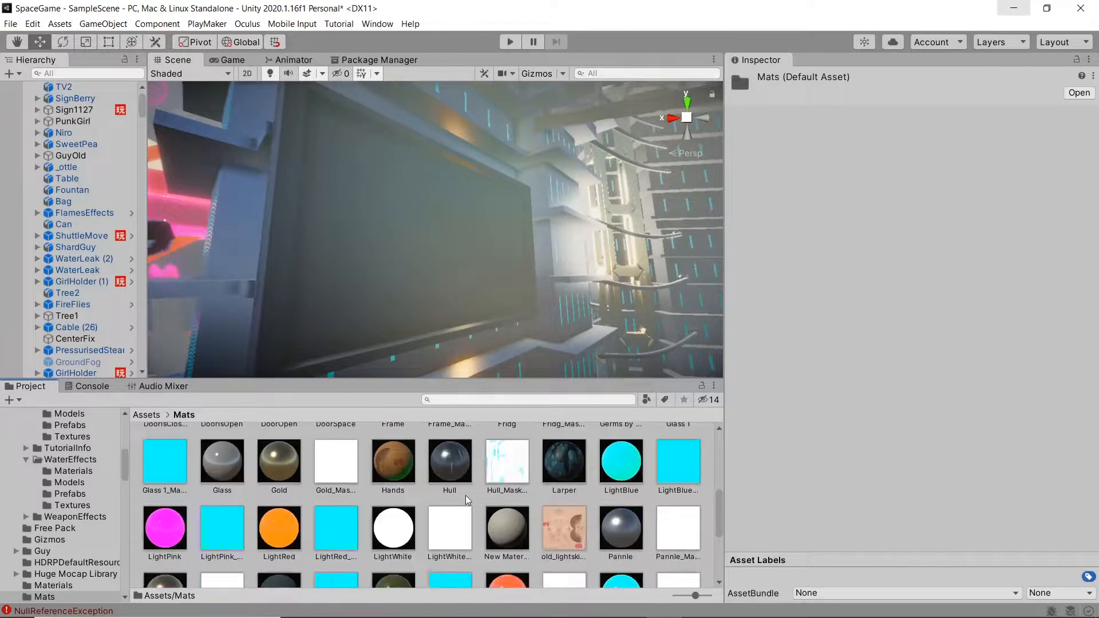
scroll(466, 494, "down", 1)
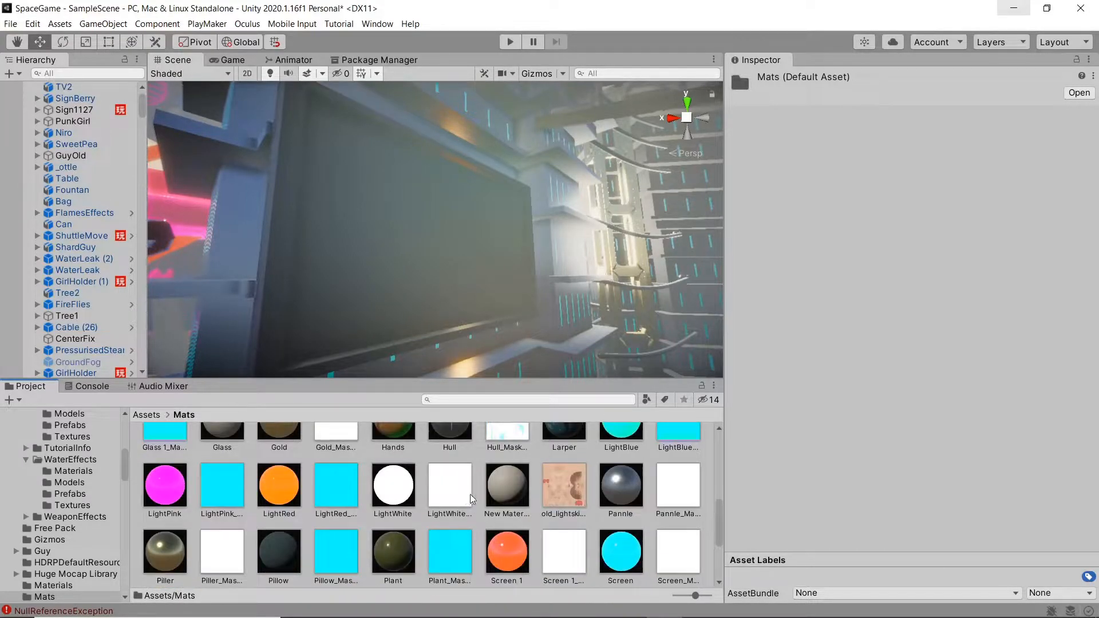
left_click_drag(612, 484, 278, 320)
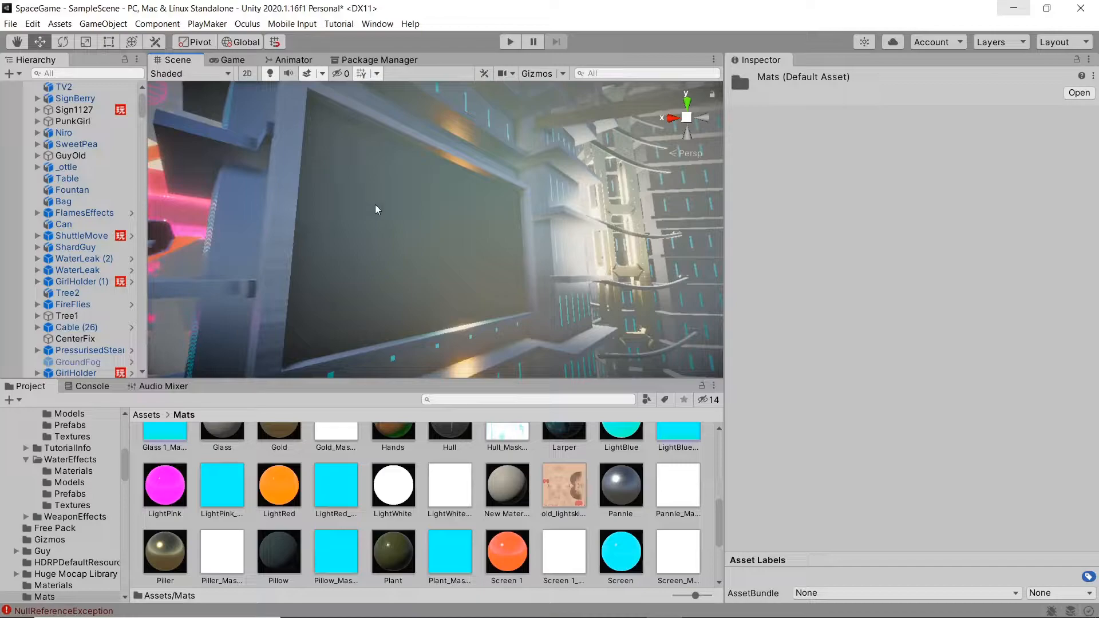
Add a 3D cube as a child of TV2.
scroll(413, 241, "down", 3)
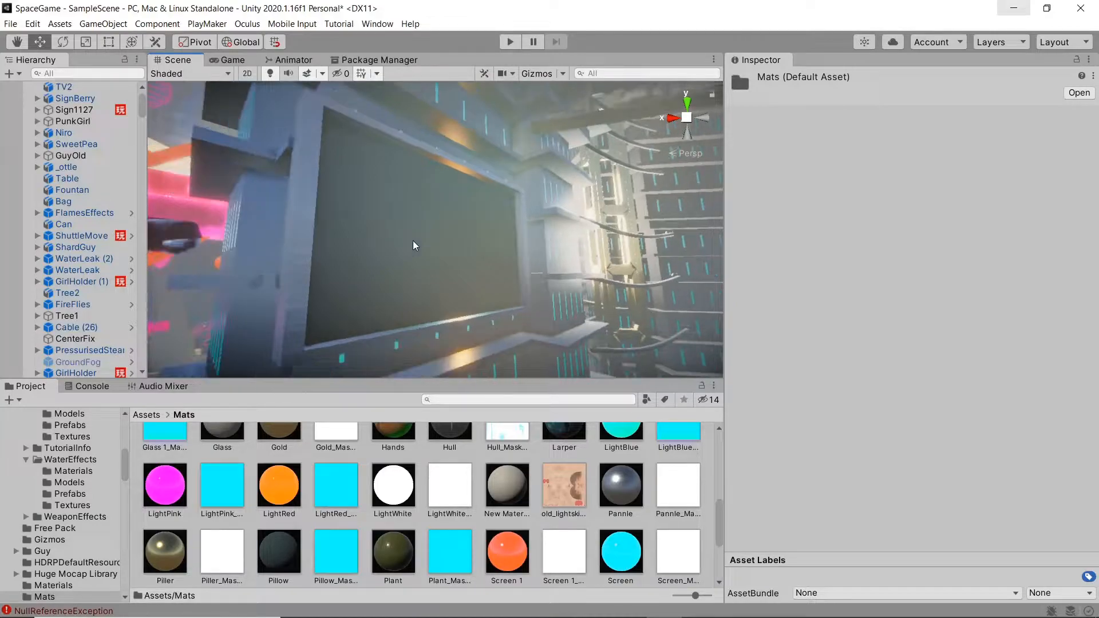
scroll(413, 240, "down", 2)
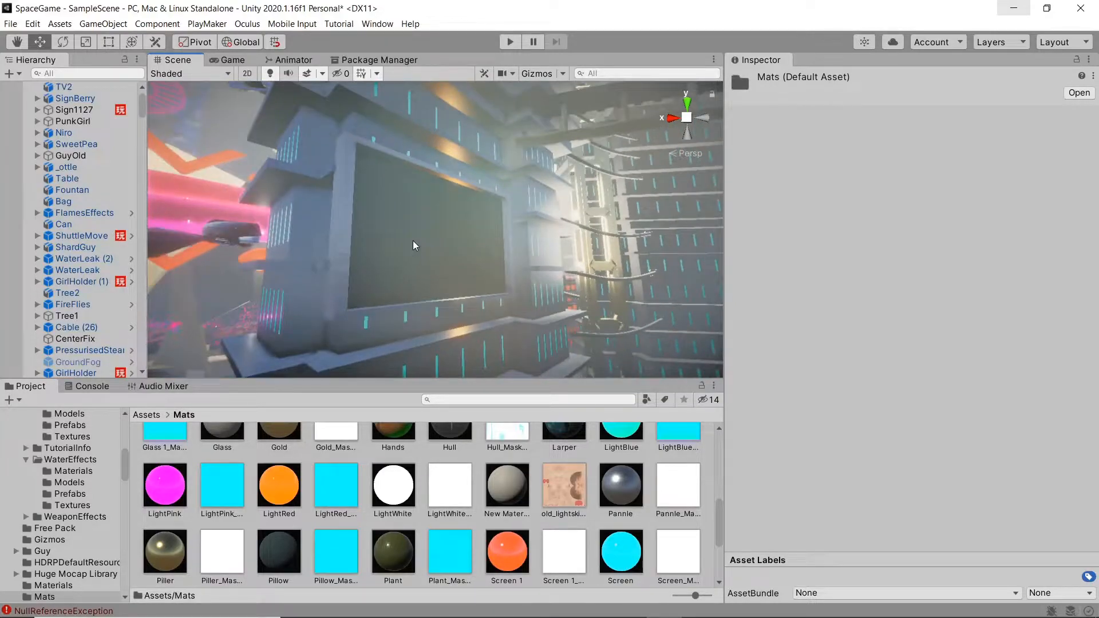
left_click(415, 245)
scroll(50, 181, "up", 2)
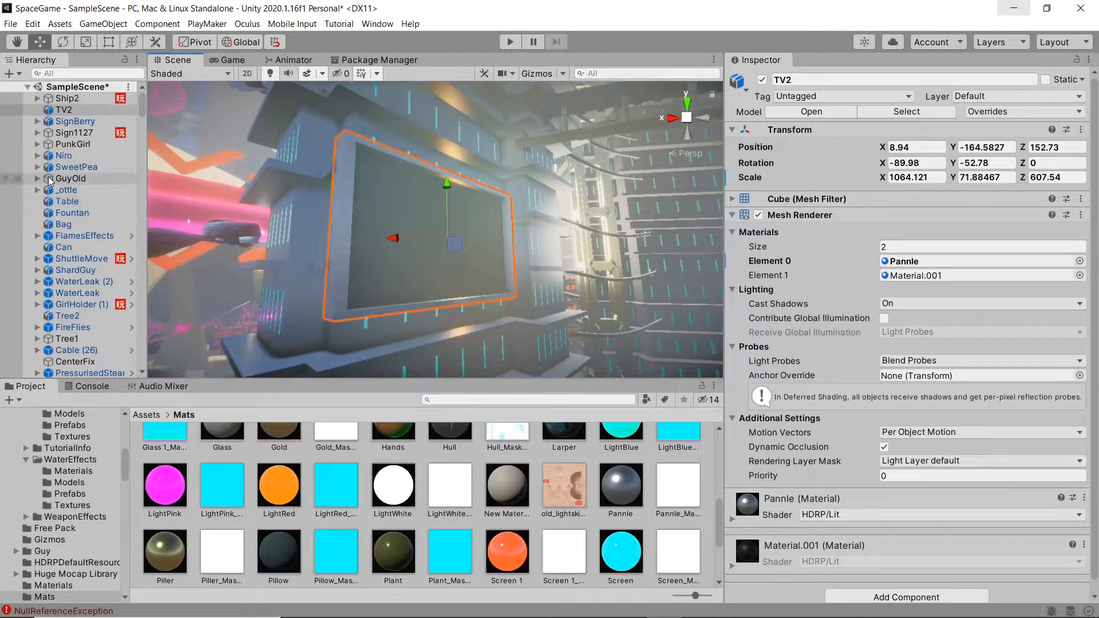
right_click(62, 111)
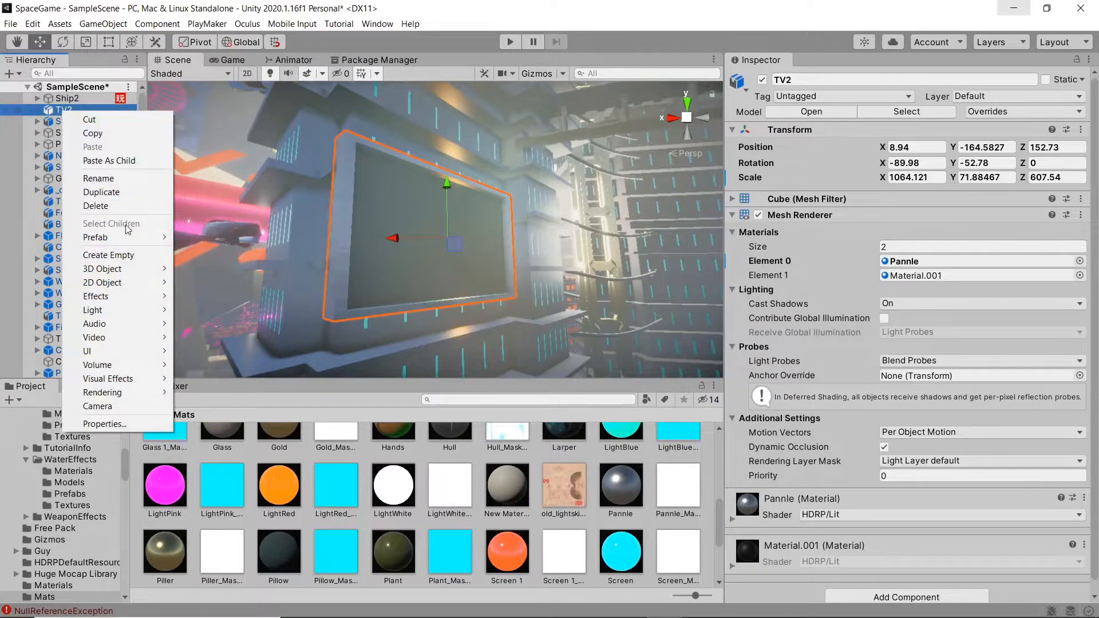
mouse_move(115, 268)
left_click(233, 269)
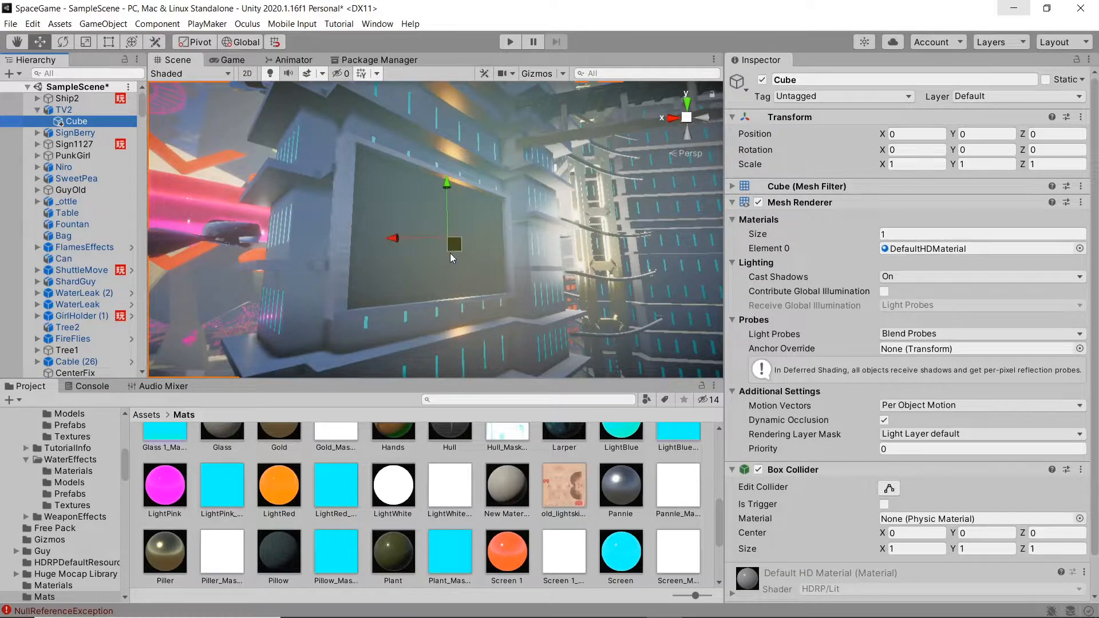
key("r")
left_click_drag(446, 236, 623, 214)
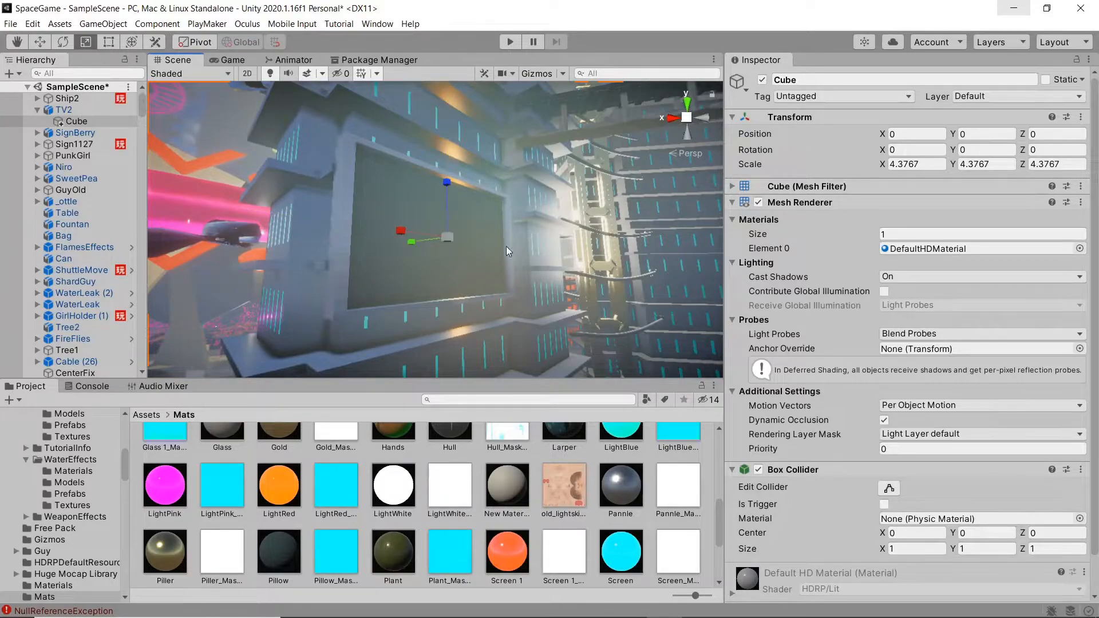
key("f")
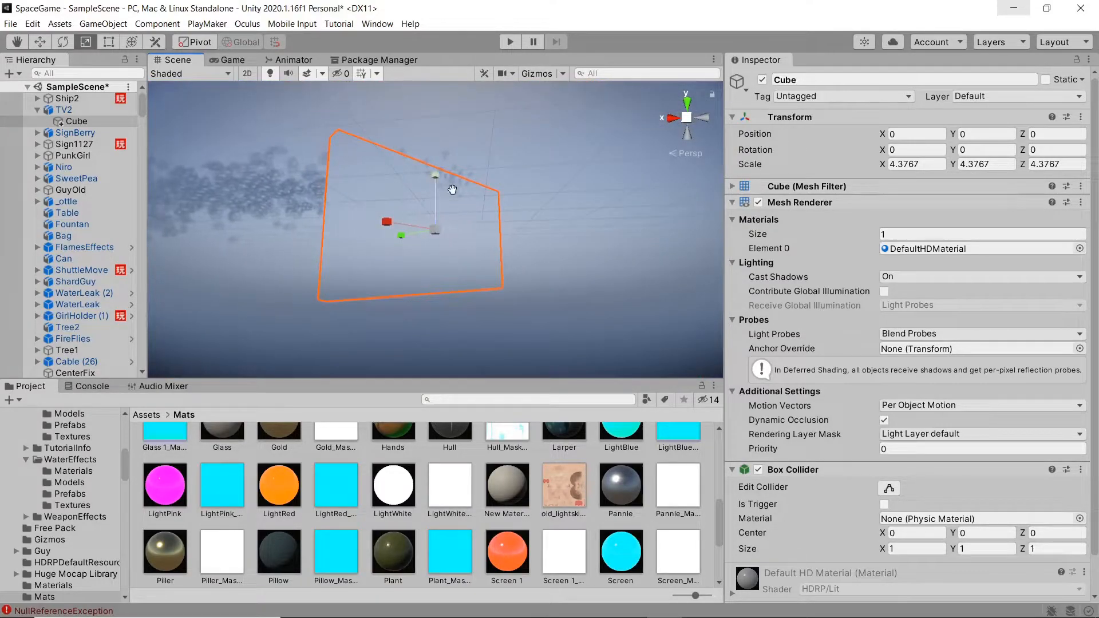
Scale the child cube down to about 0.0186 × 0.0129 × 0.0186 so it fits inside the TV frame.
scroll(449, 184, "down", 5)
key("r")
left_click_drag(440, 245, 389, 281)
key("f")
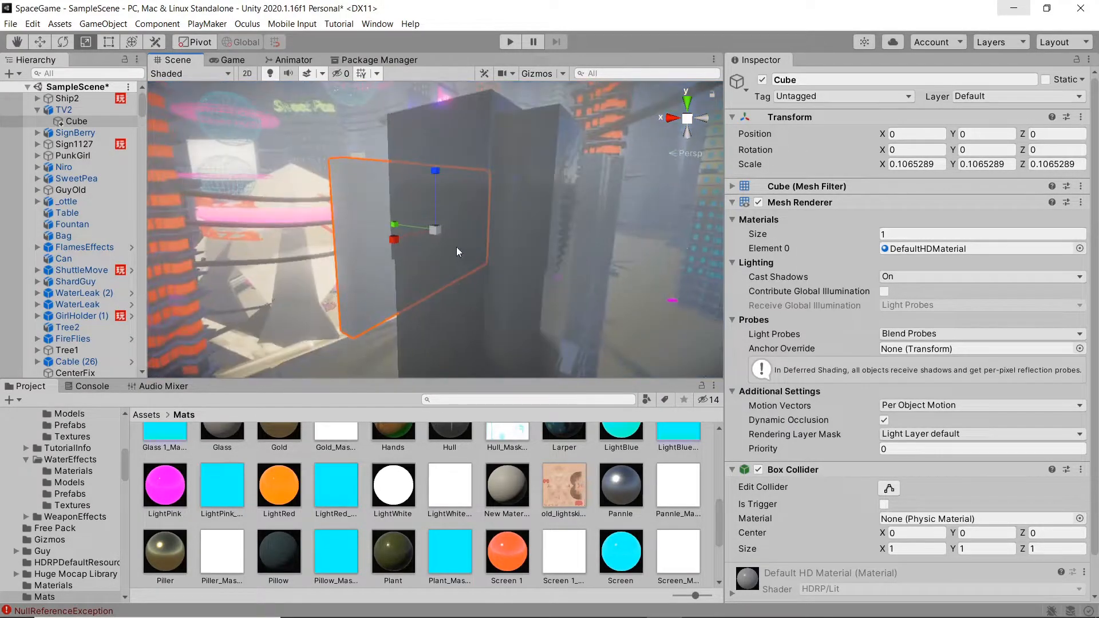
left_click_drag(437, 230, 411, 229)
key("f")
key("f")
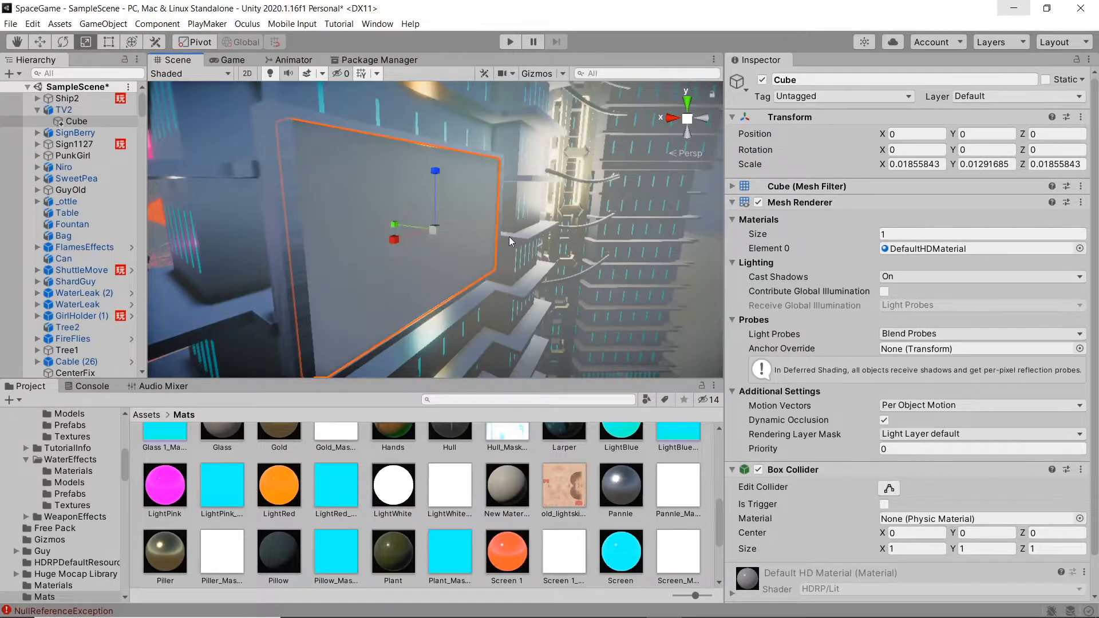
Thin the cube into a flat screen panel by reducing its Y scale to about 0.0024.
key("w")
right_click_drag(527, 205, 436, 229)
middle_click_drag(436, 229, 436, 262)
right_click_drag(539, 236, 687, 220)
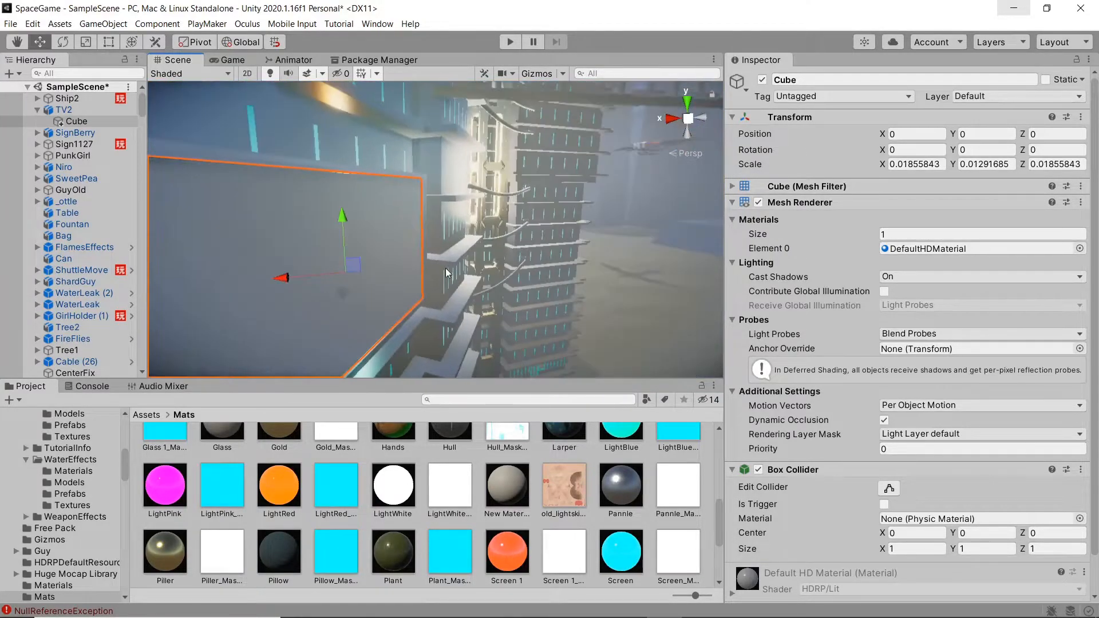
middle_click_drag(380, 276, 405, 263)
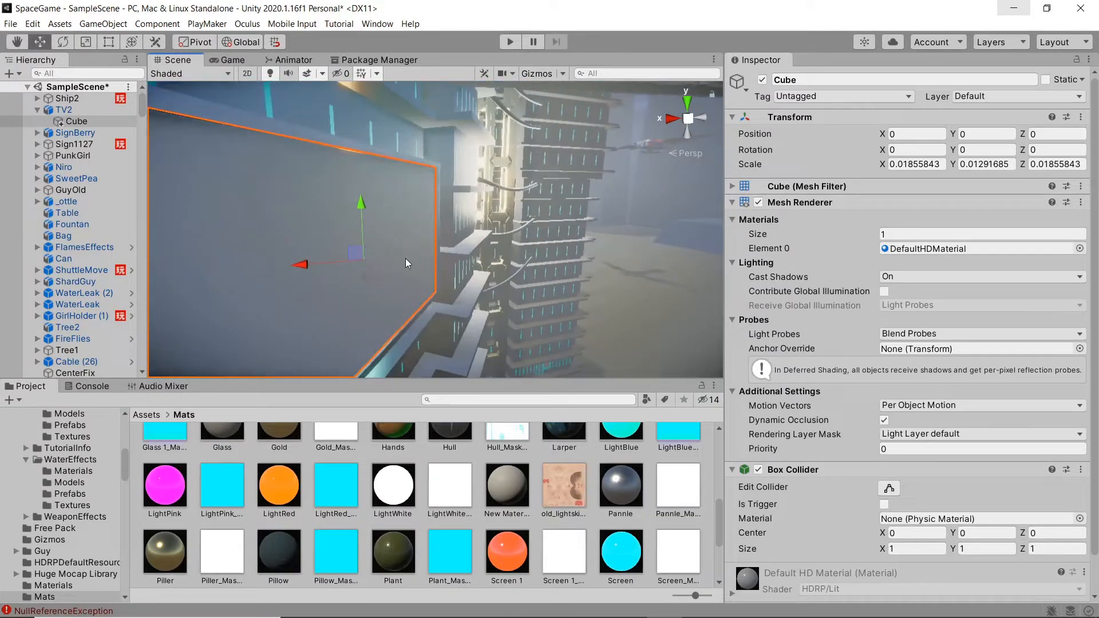
key("r")
left_click_drag(322, 256, 355, 260)
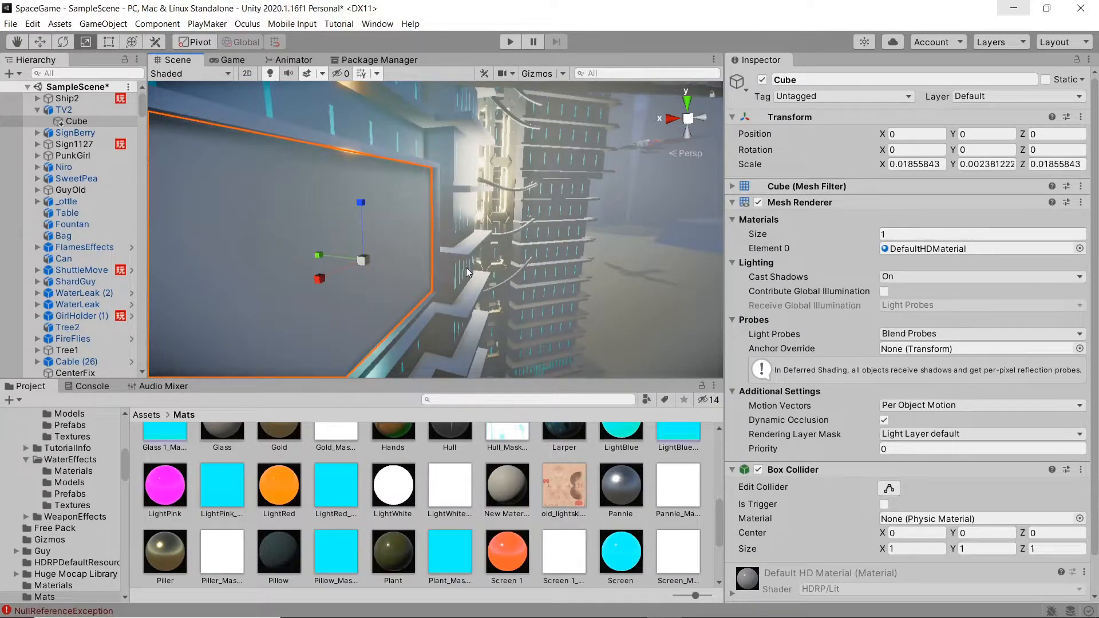
right_click_drag(675, 313, 542, 318)
middle_click_drag(542, 318, 486, 280)
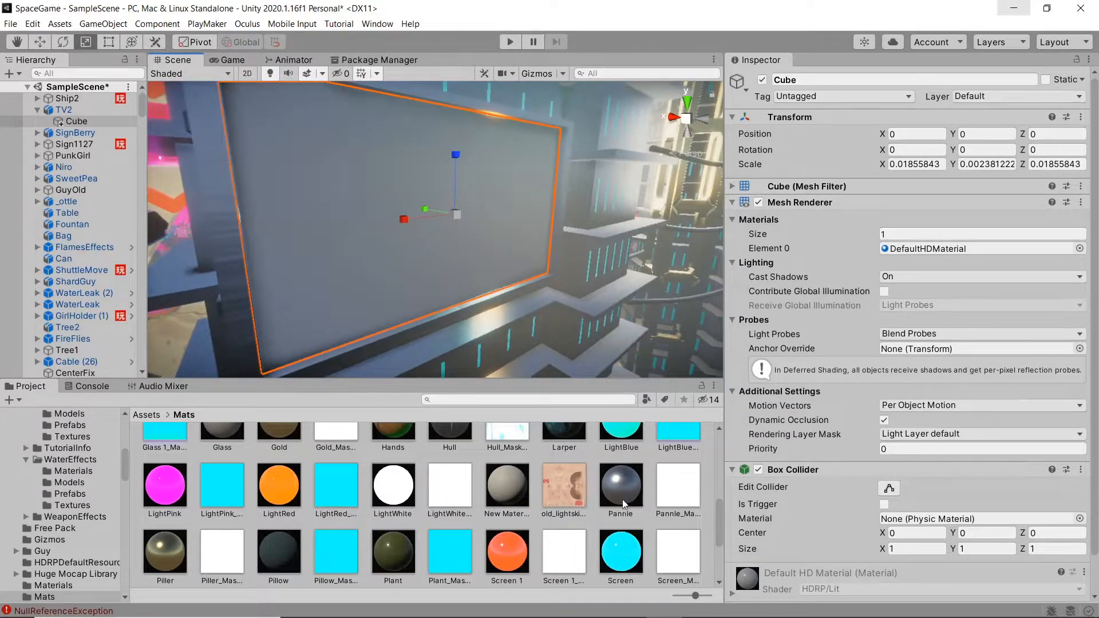
Add a Video Player component to the cube and assign Sweet Pea Early Access Trailer as its video clip.
scroll(623, 501, "down", 4)
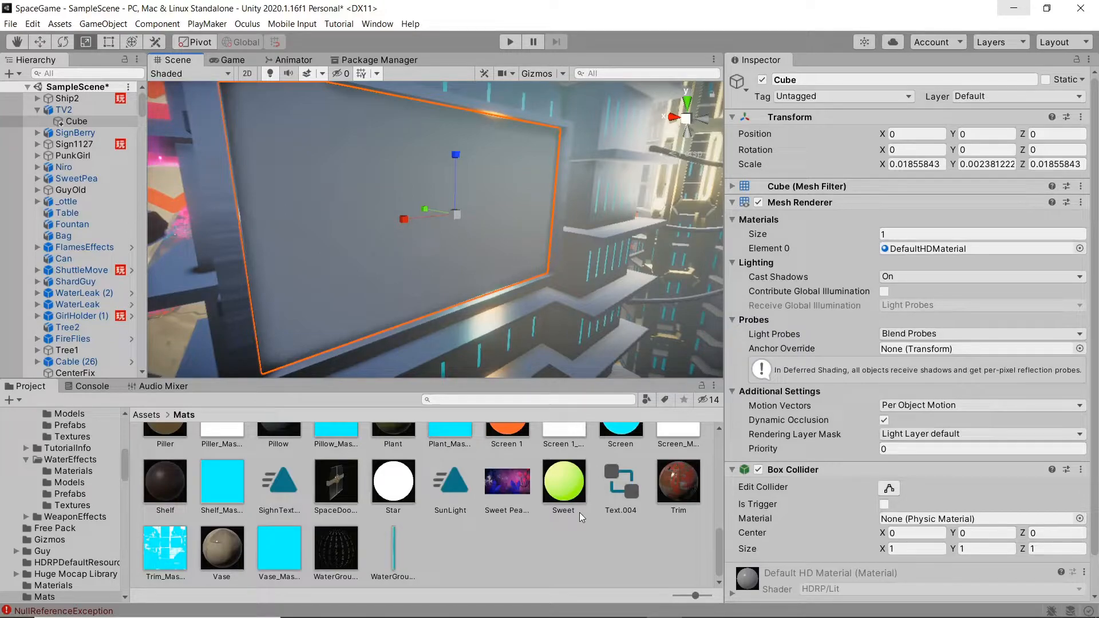
scroll(820, 484, "down", 2)
scroll(808, 486, "up", 2)
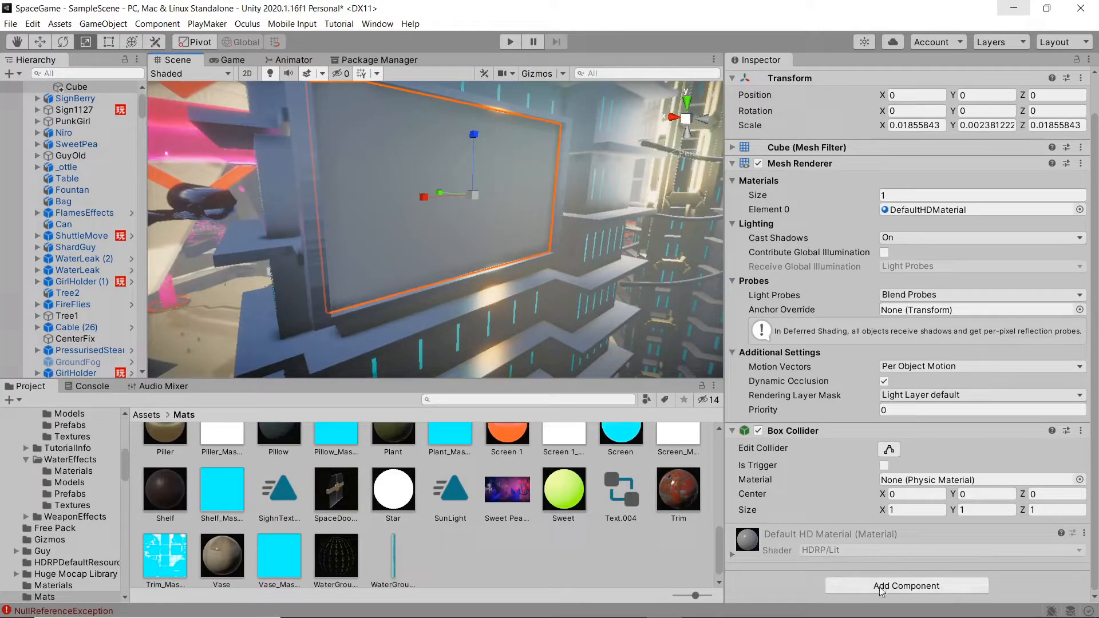
left_click(882, 590)
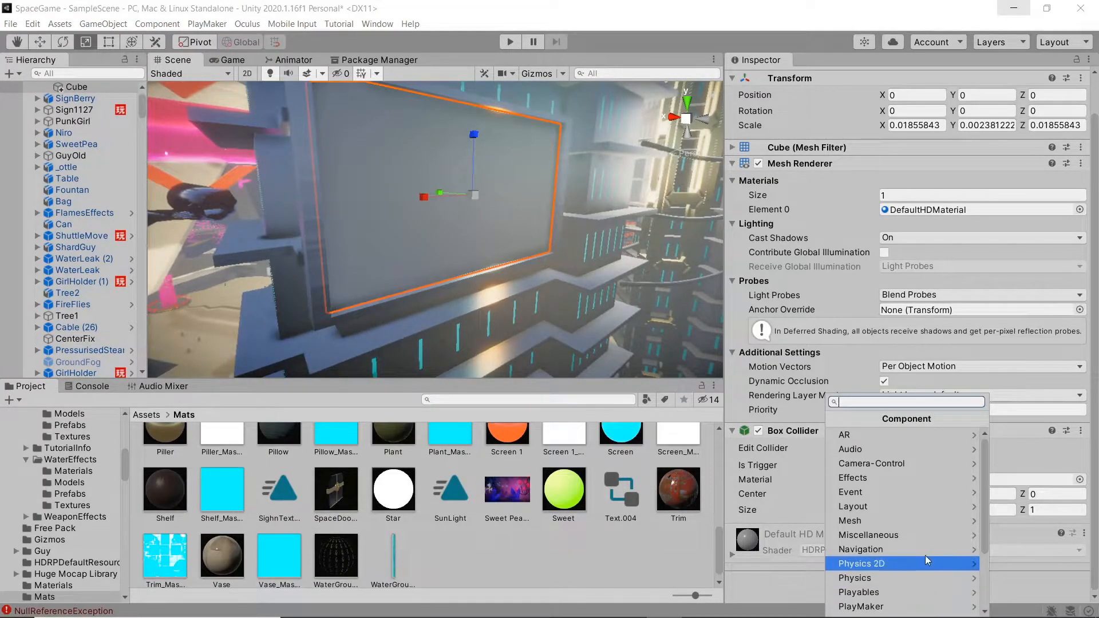
type("video")
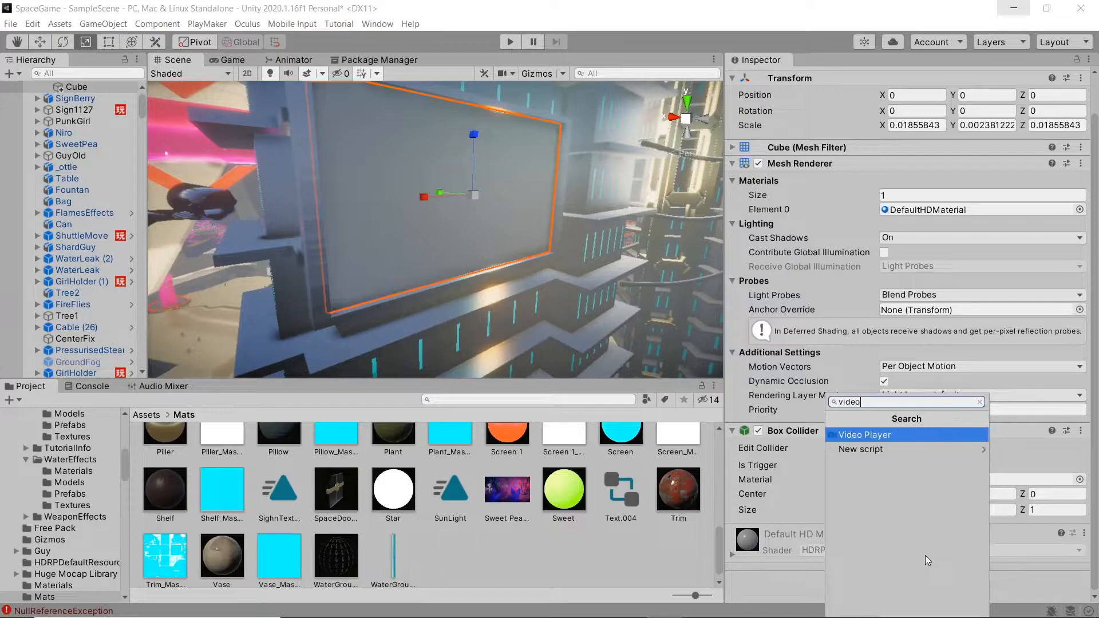
key("Return")
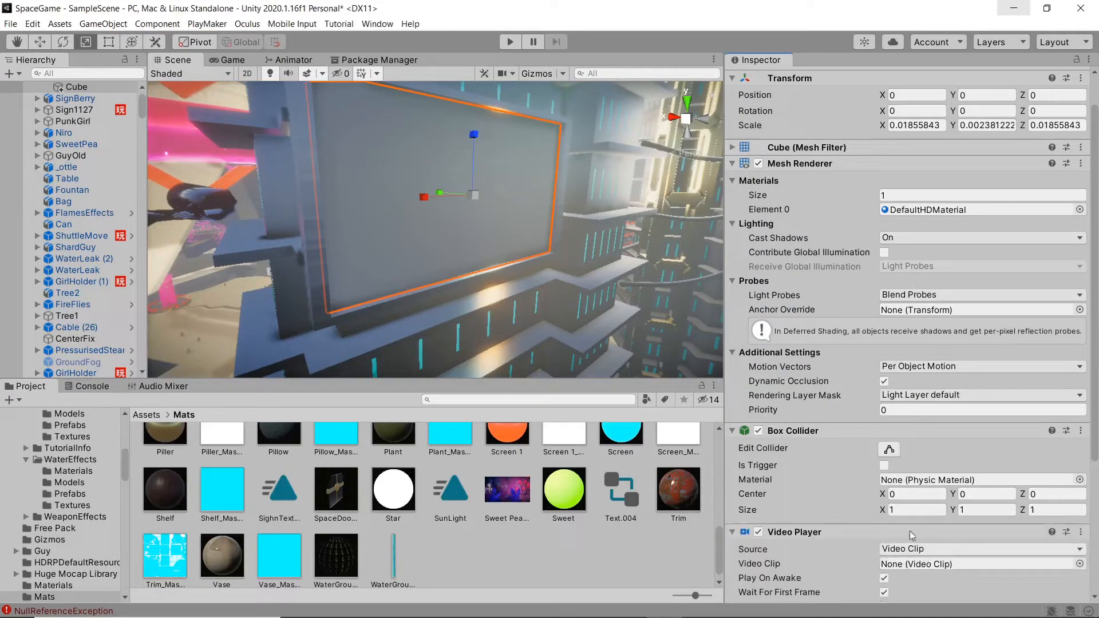
scroll(812, 462, "down", 5)
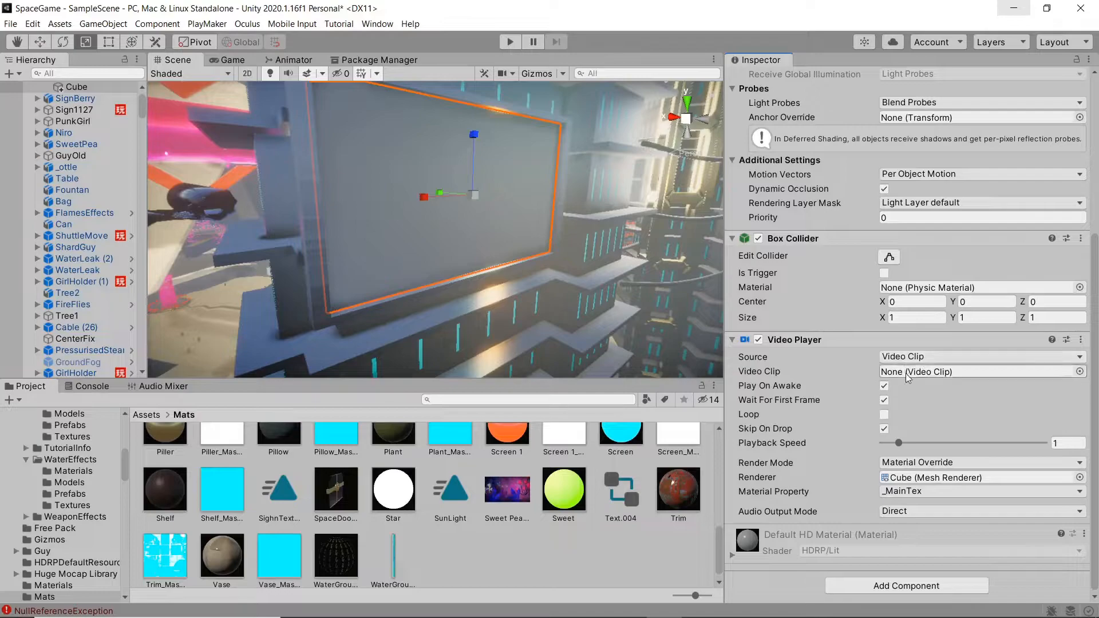
left_click_drag(514, 500, 958, 374)
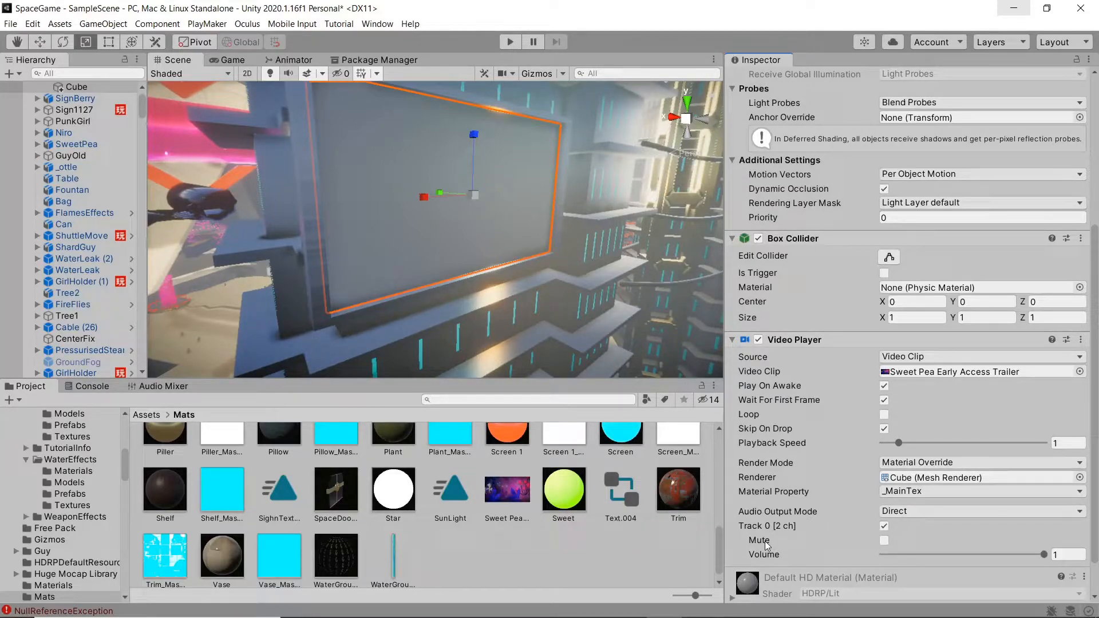
Mute the Video Player's audio track and add an Audio Source component to the cube.
scroll(805, 531, "down", 2)
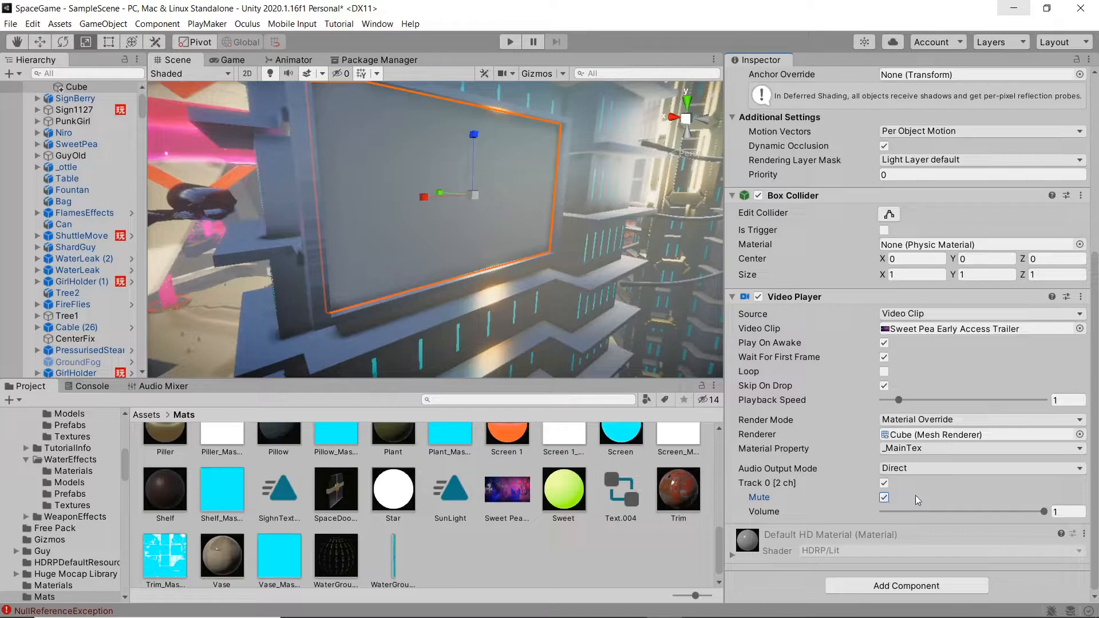
left_click(896, 585)
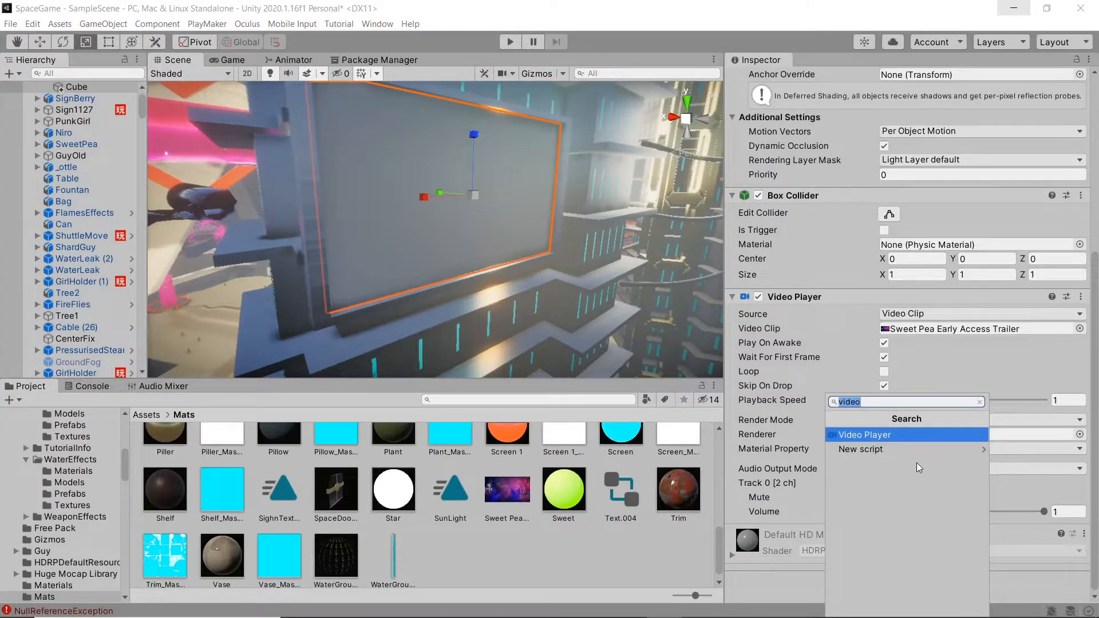
left_click(981, 402)
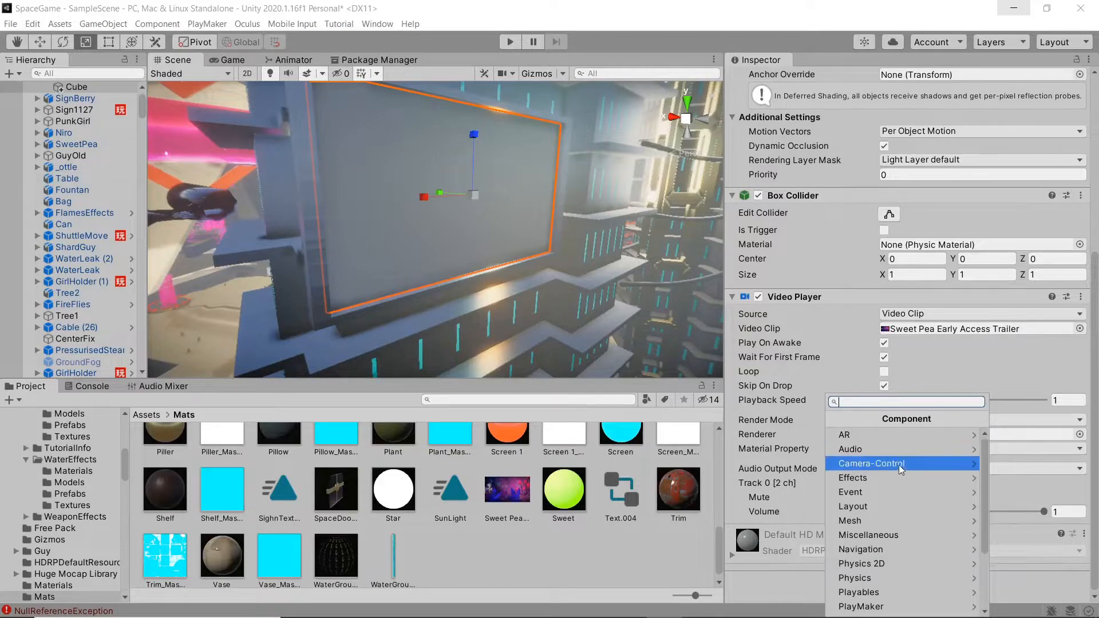
left_click(867, 452)
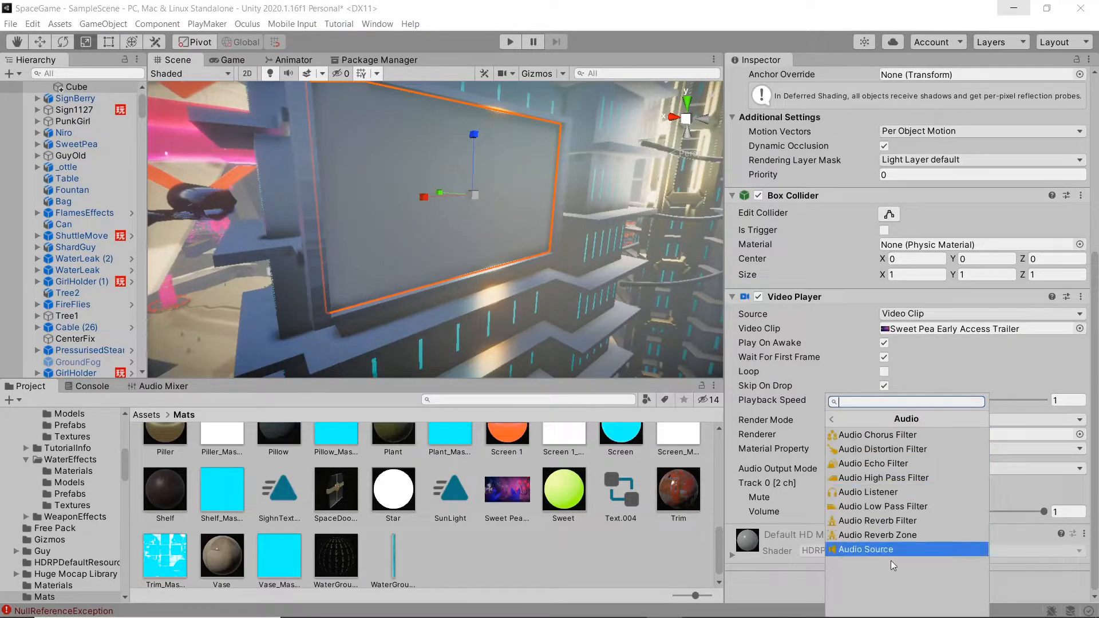
left_click(888, 552)
scroll(857, 459, "down", 7)
scroll(857, 459, "up", 3)
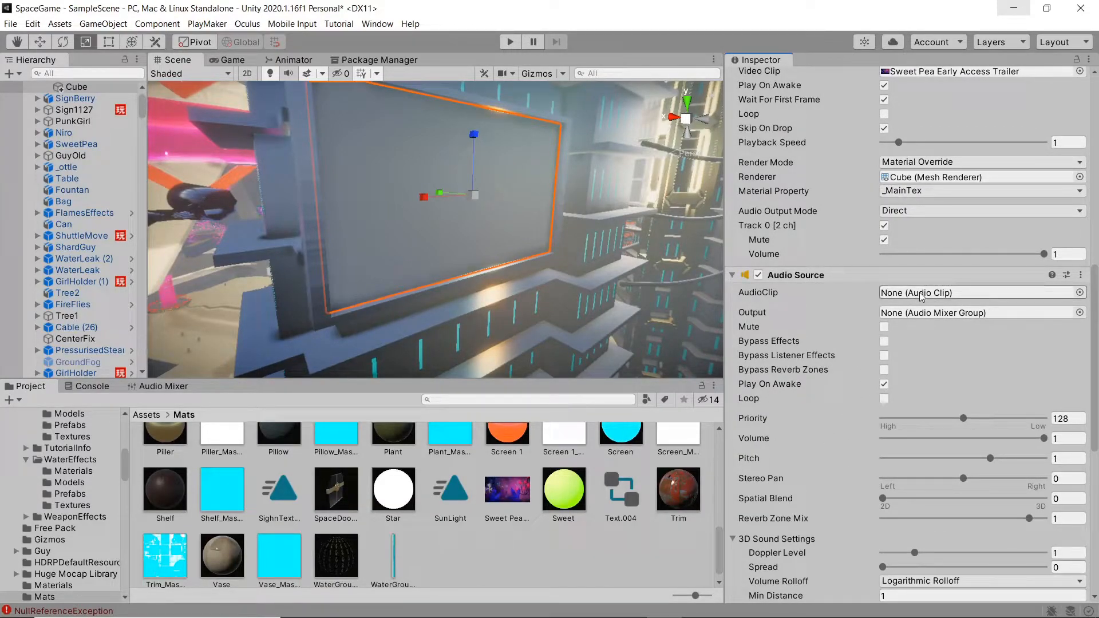
Assign ArrowFallGround02 as the Audio Source's clip and set its Spatial Blend to 1 for full 3D sound.
left_click(1079, 292)
scroll(1018, 451, "down", 5)
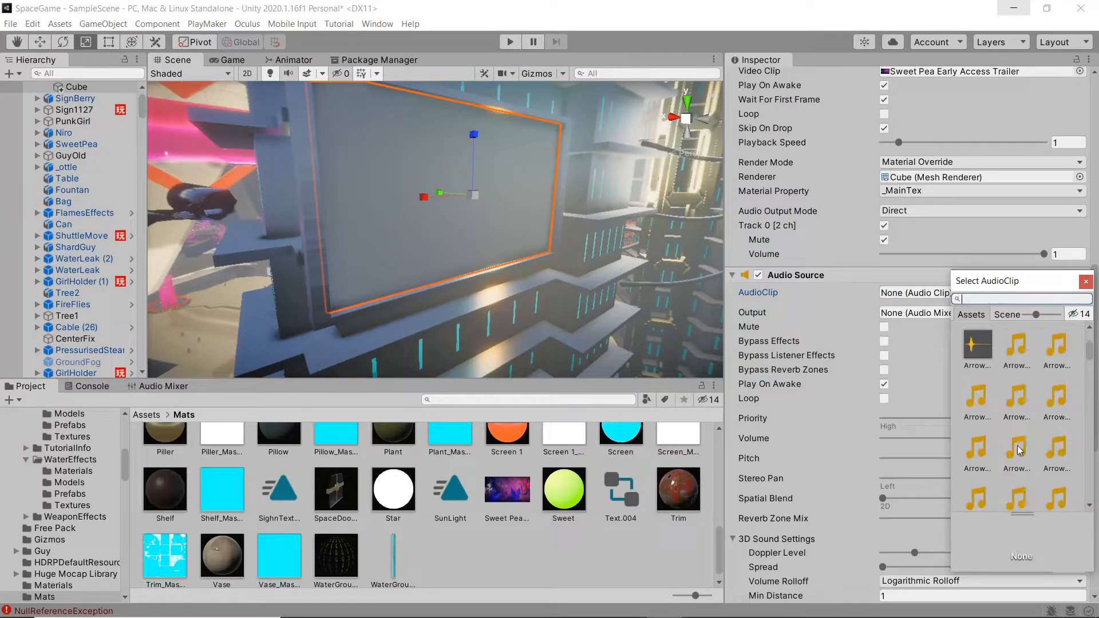
double_click(980, 399)
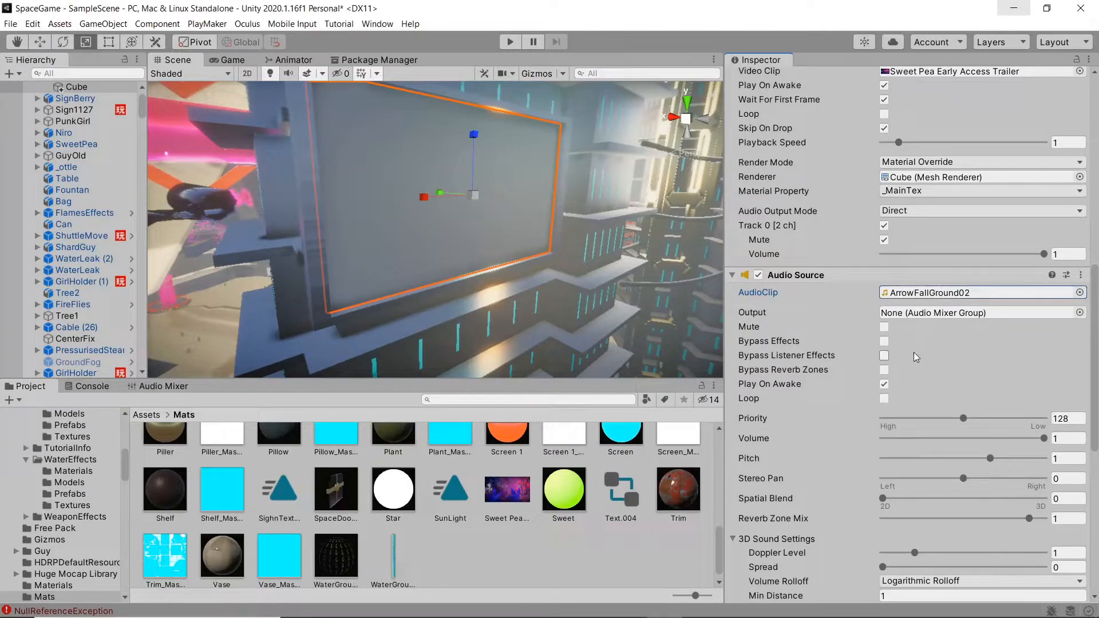
scroll(913, 352, "down", 4)
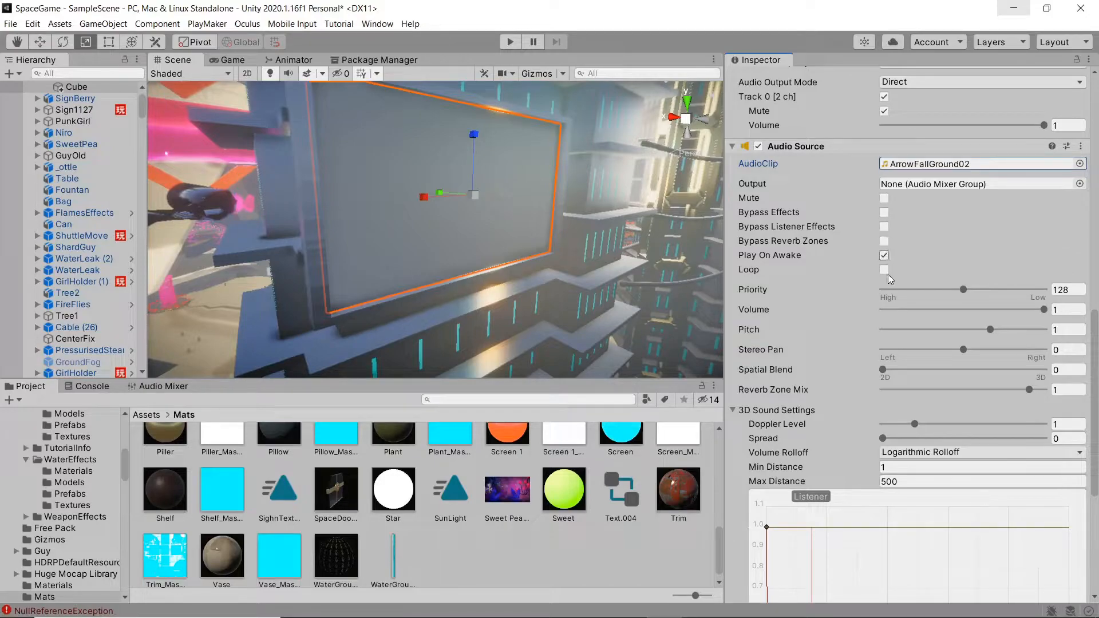
left_click_drag(884, 369, 1055, 372)
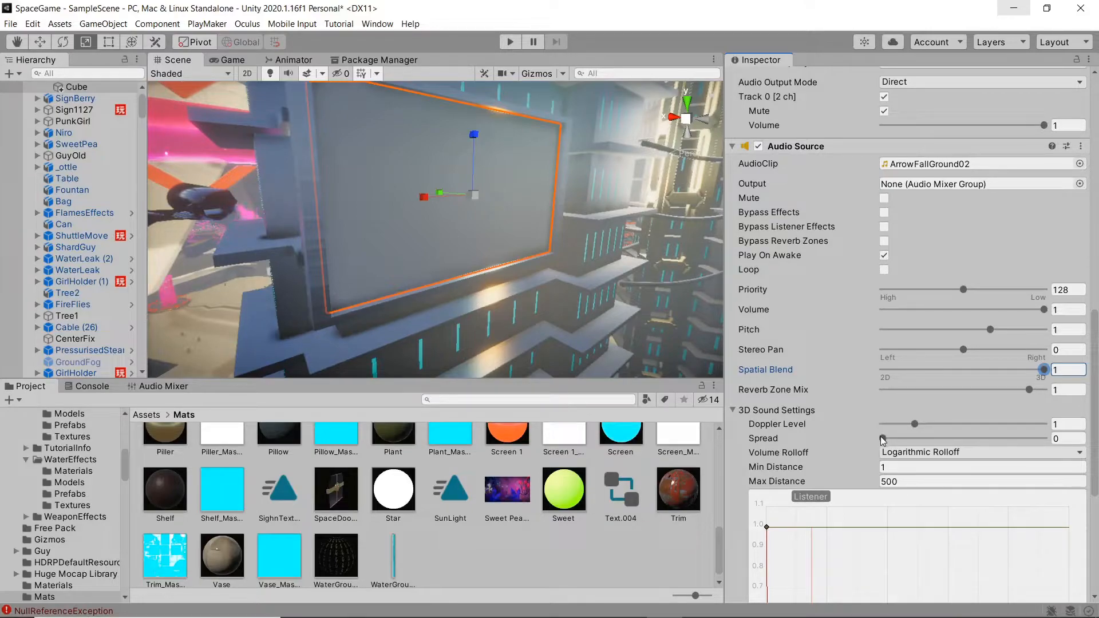
Disable the cube's Audio Source component and collapse its settings.
scroll(907, 424, "down", 5)
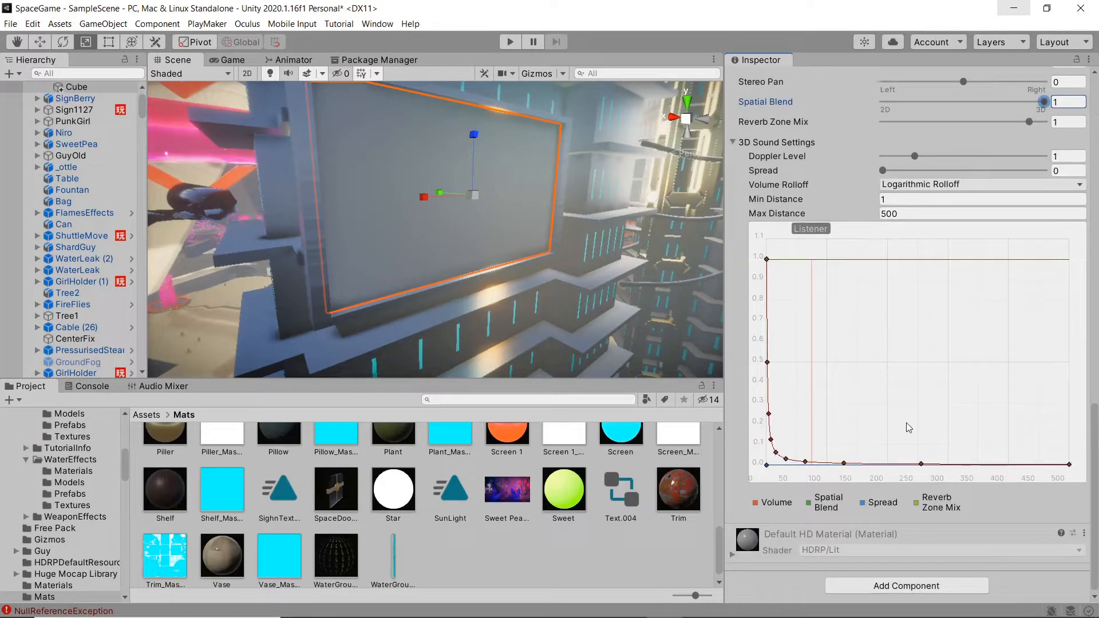
scroll(907, 426, "up", 10)
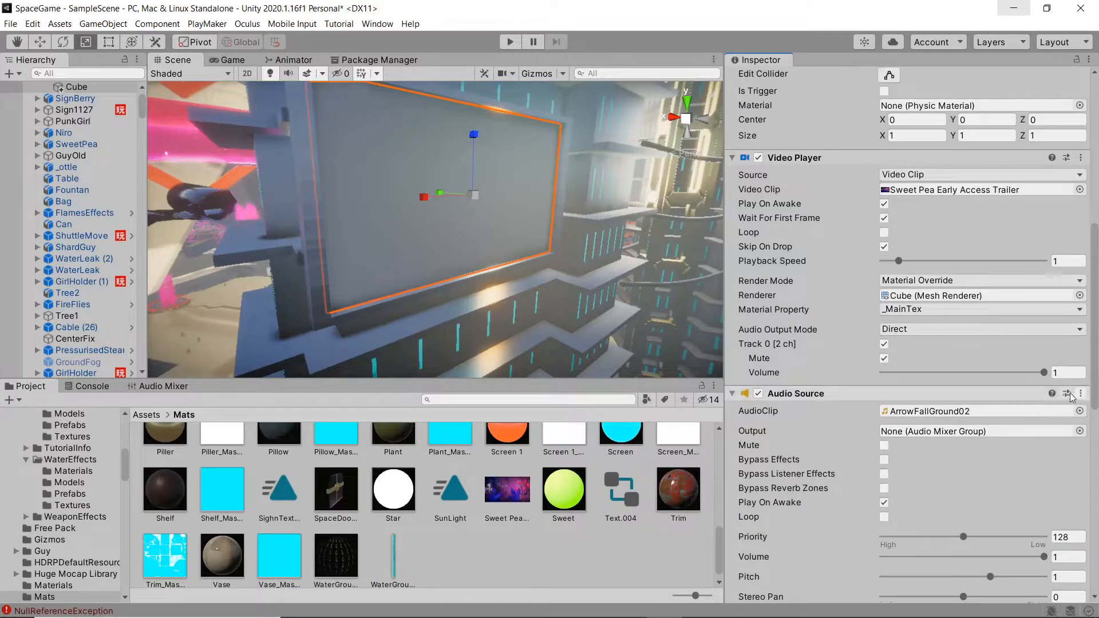
left_click(759, 395)
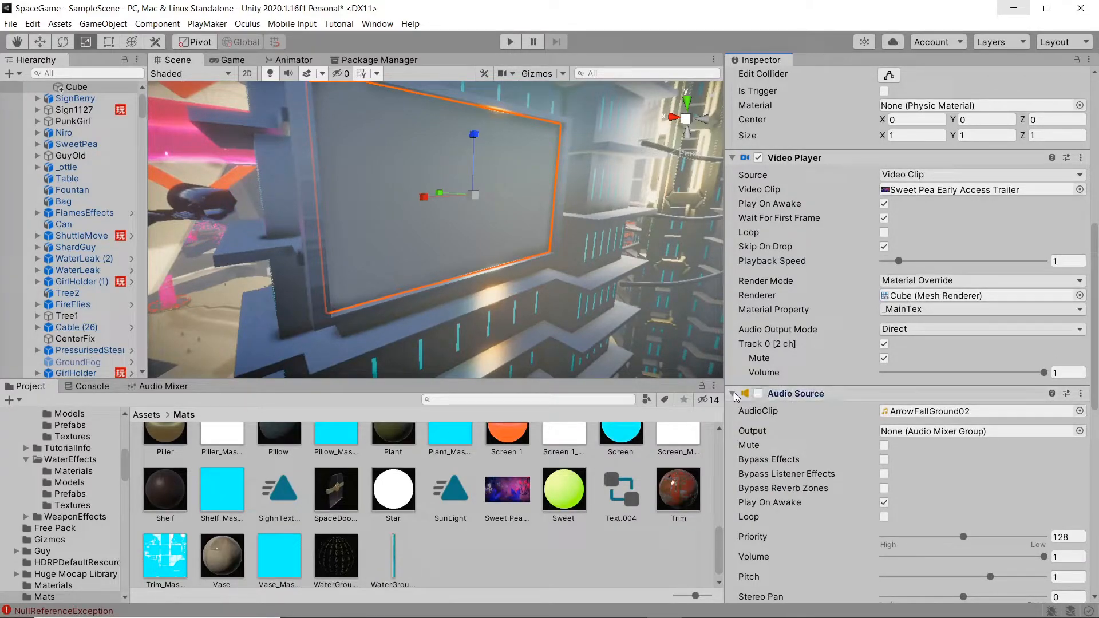
left_click(732, 394)
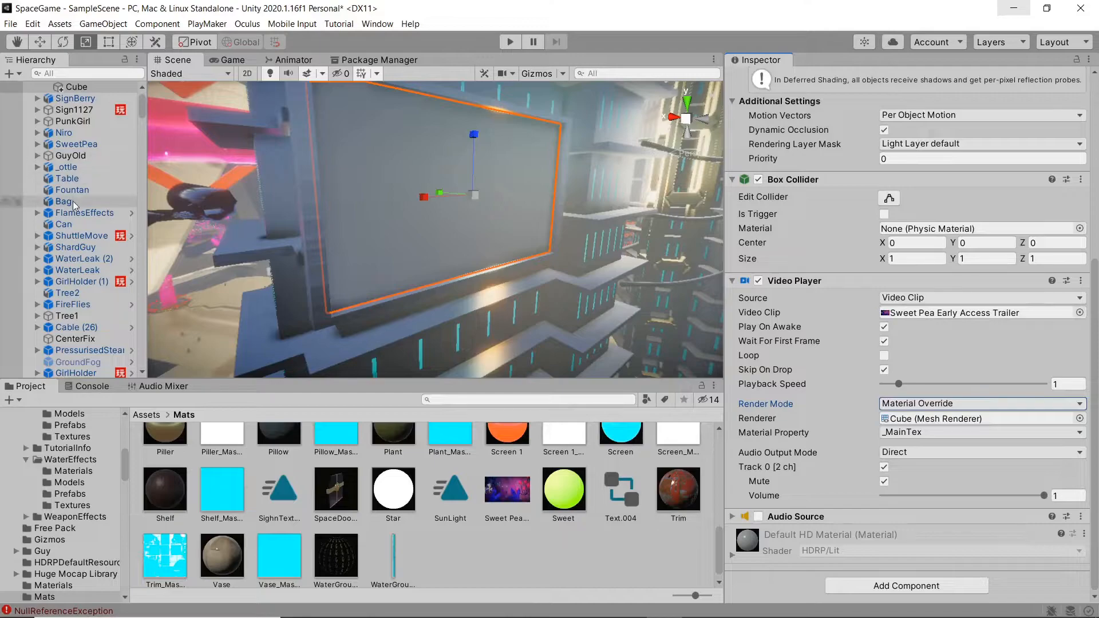
Add an Area Light as a child of the TV's cube.
scroll(75, 114, "up", 2)
right_click(75, 122)
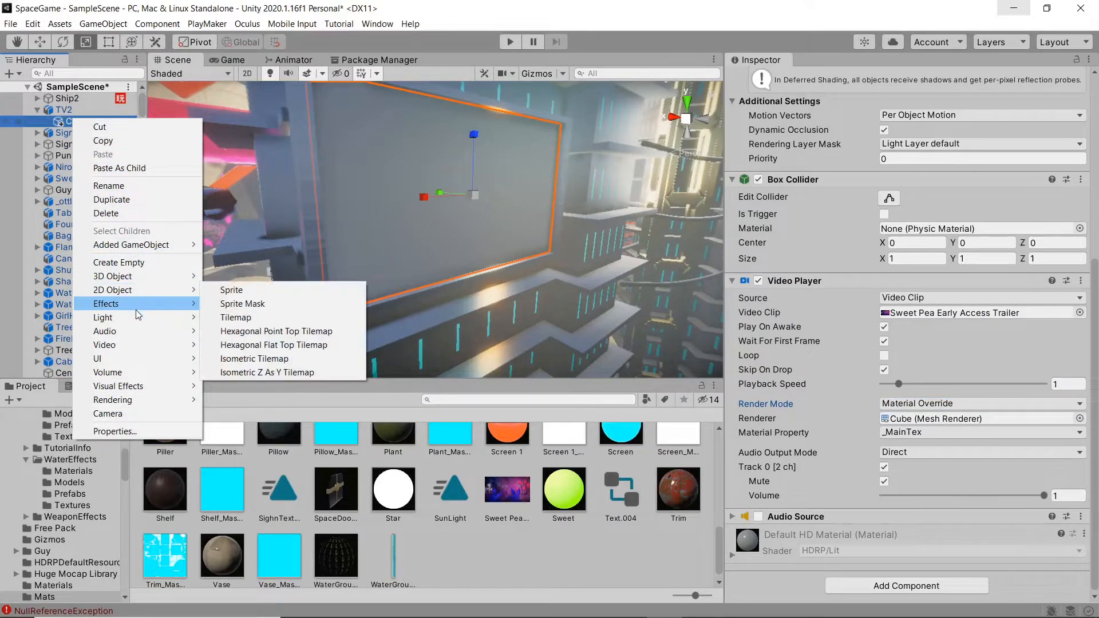
mouse_move(137, 317)
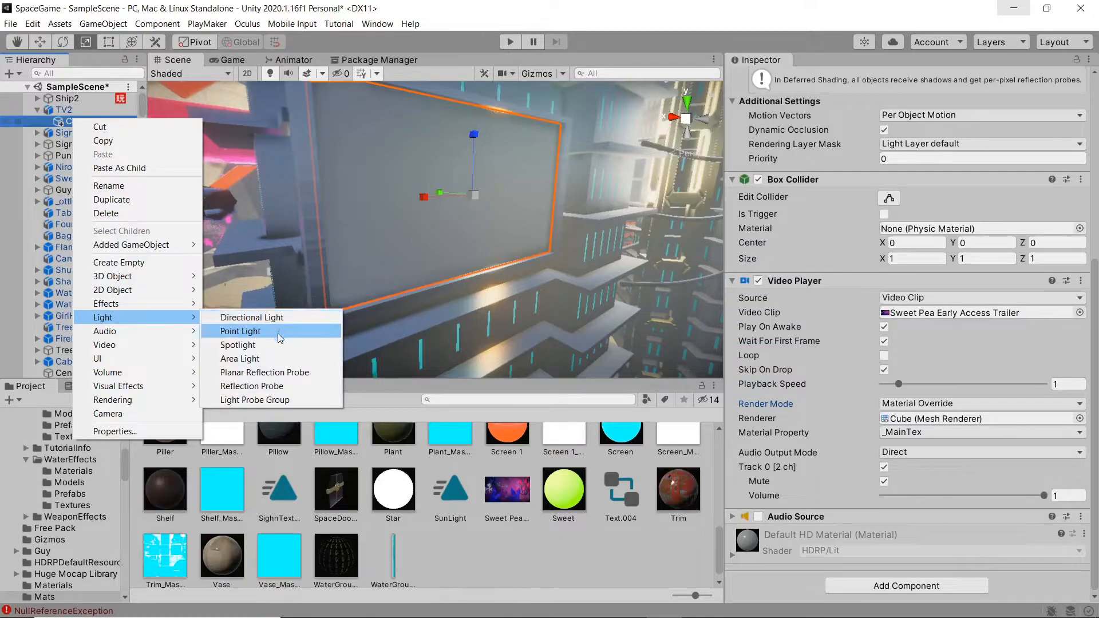
left_click(276, 359)
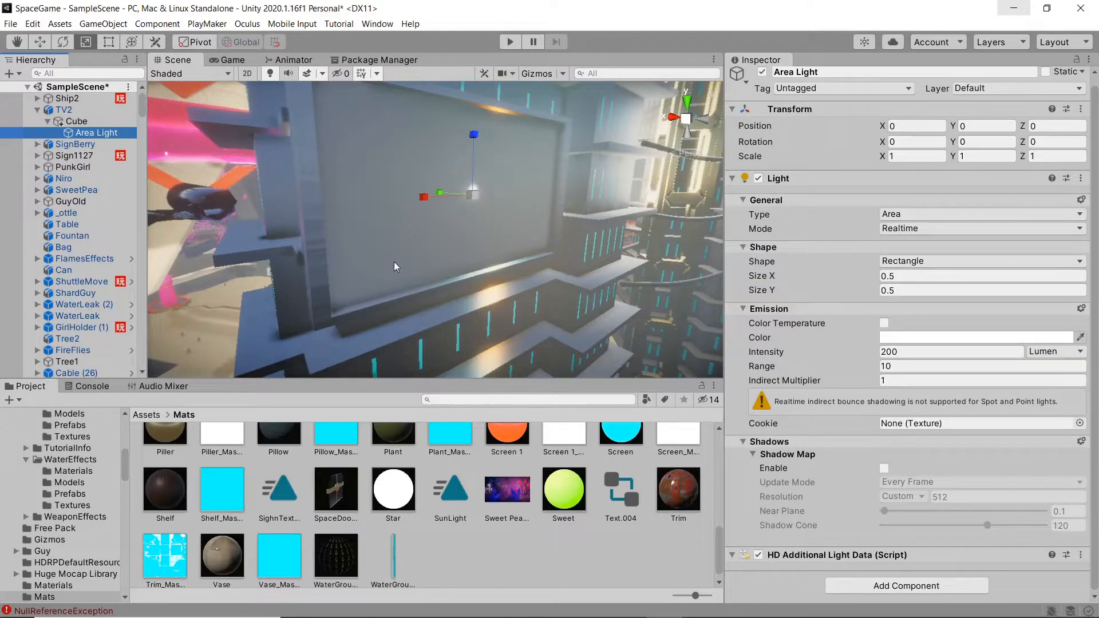
Move the area light in front of the TV screen, to about X 0.003, Y -4.
key("w")
middle_click_drag(461, 198, 488, 277)
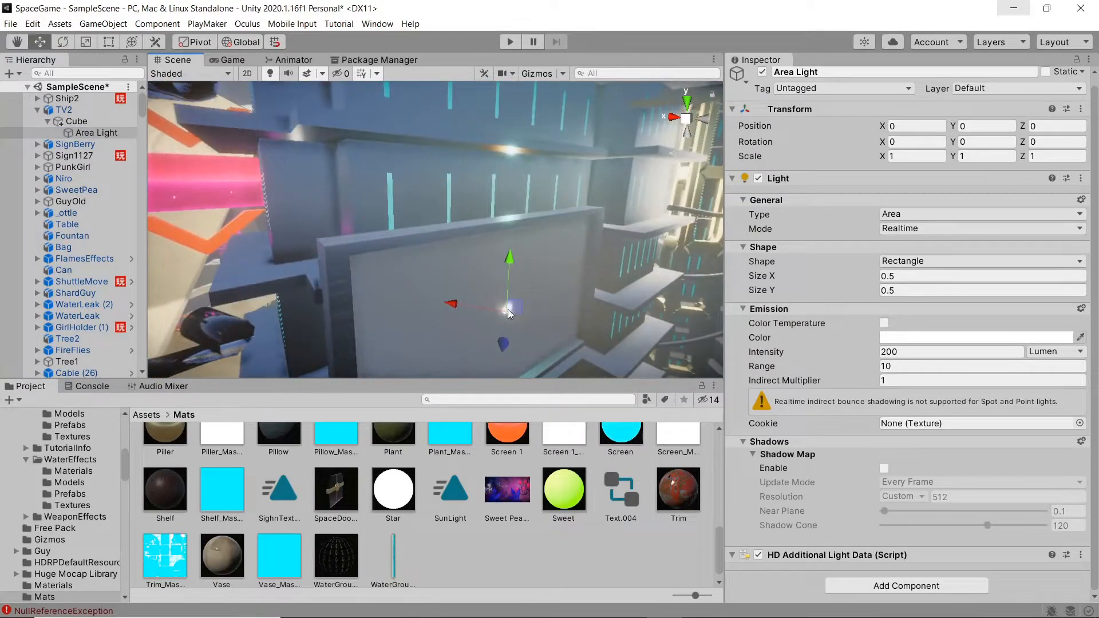
left_click_drag(507, 342, 506, 347)
left_click_drag(459, 305, 466, 308)
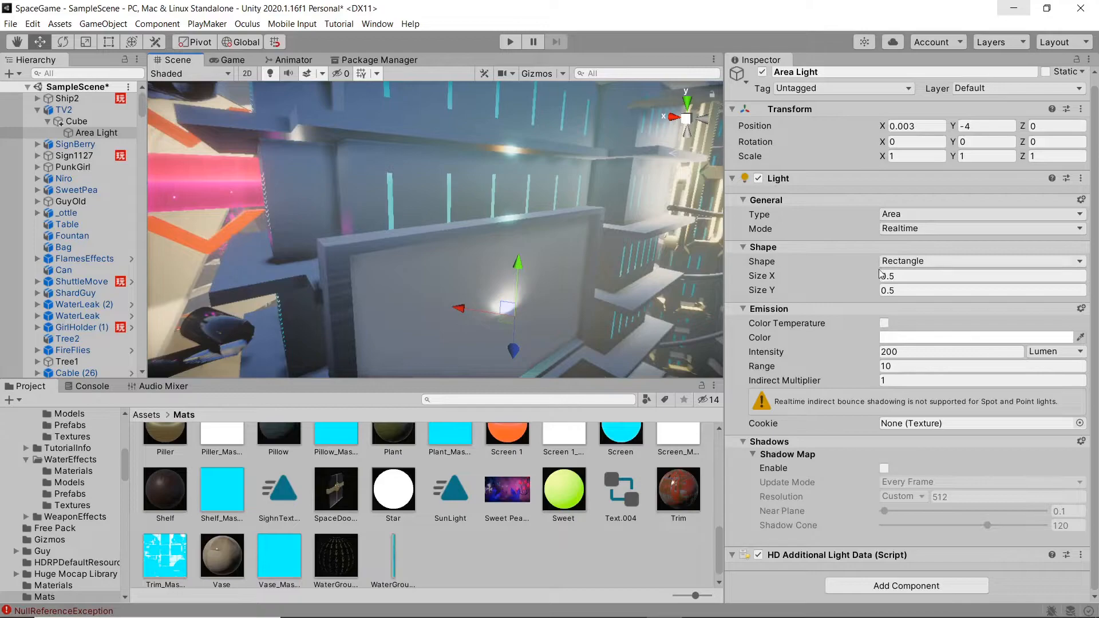
Size the area light to 18.6 × 11.18, show the scene gizmos, and rotate the light to about -91.06 on X.
left_click(941, 276)
type("18.6")
left_click(889, 291)
type("0.74")
left_click_drag(889, 289, 26, 289)
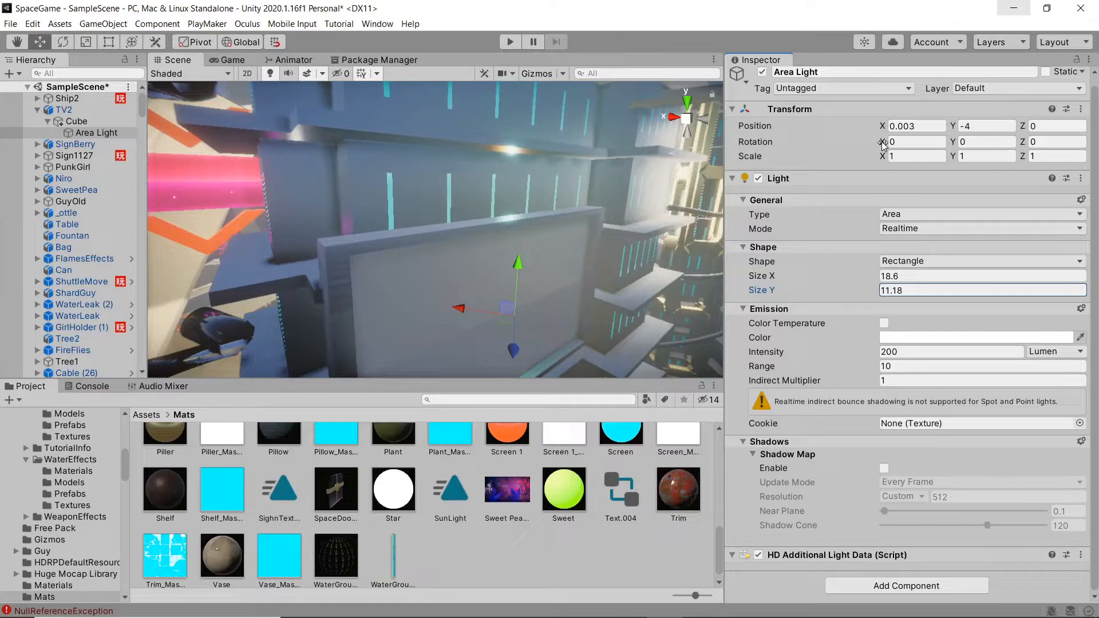
left_click(530, 78)
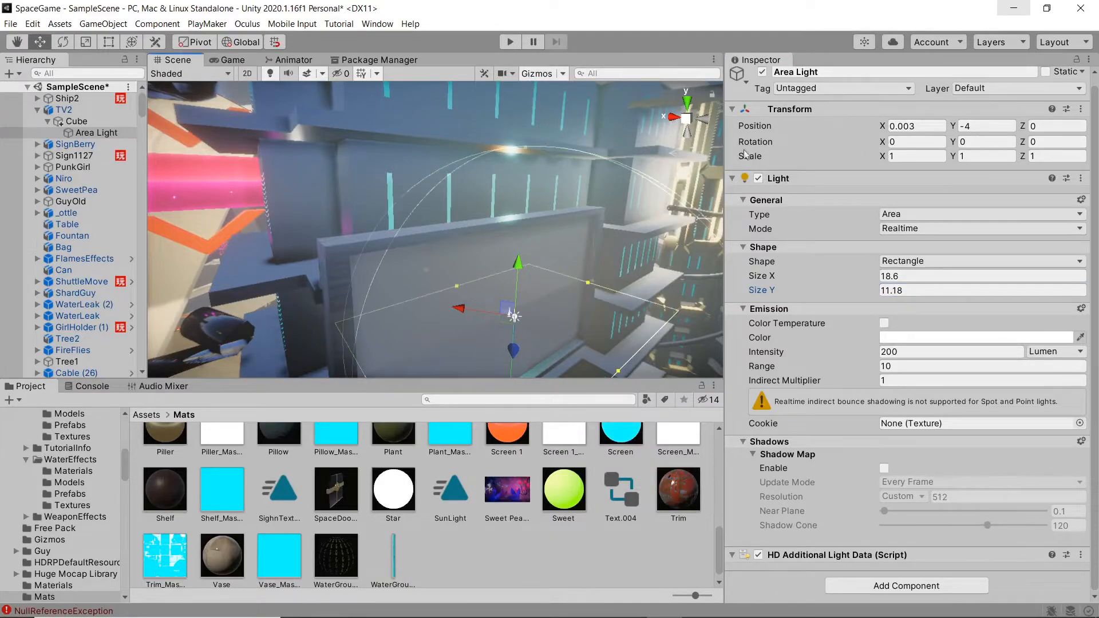
left_click_drag(883, 142, 898, 42)
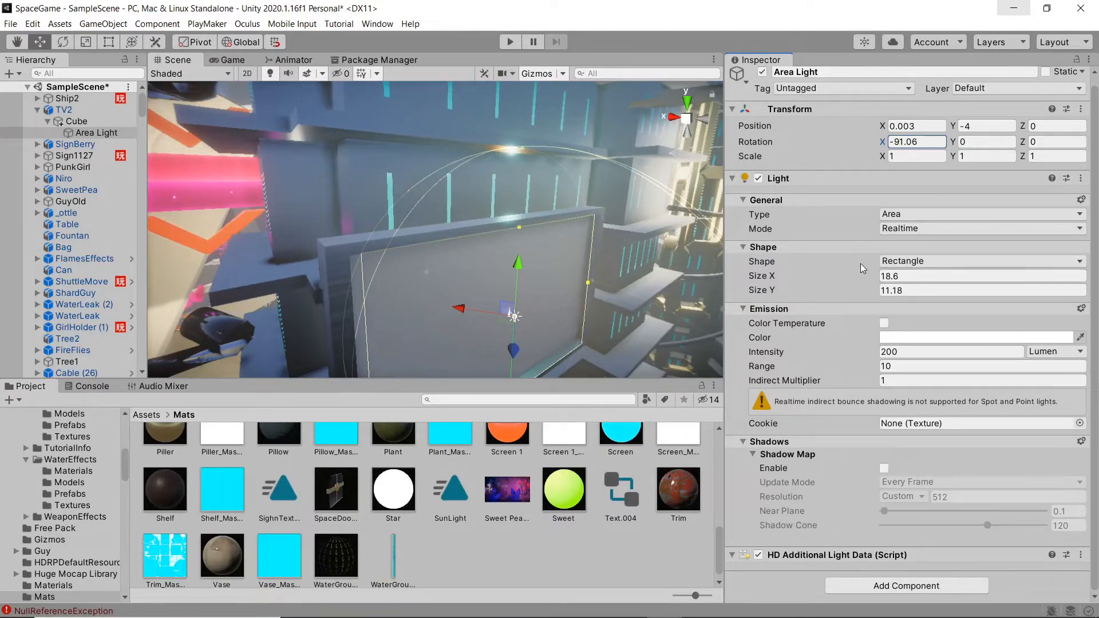
Raise the area light's intensity to about 1324.64 lumen and tint it pale pink, FFD0FD.
left_click_drag(875, 352, 10, 180)
left_click_drag(910, 255, 404, 519)
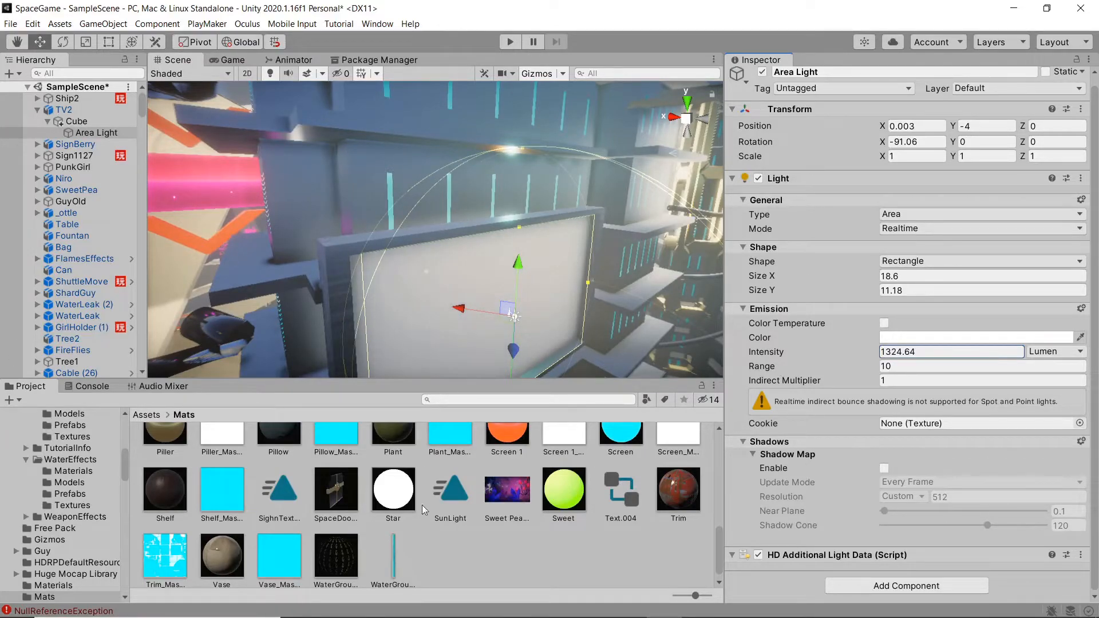
left_click(894, 338)
left_click_drag(978, 383, 955, 343)
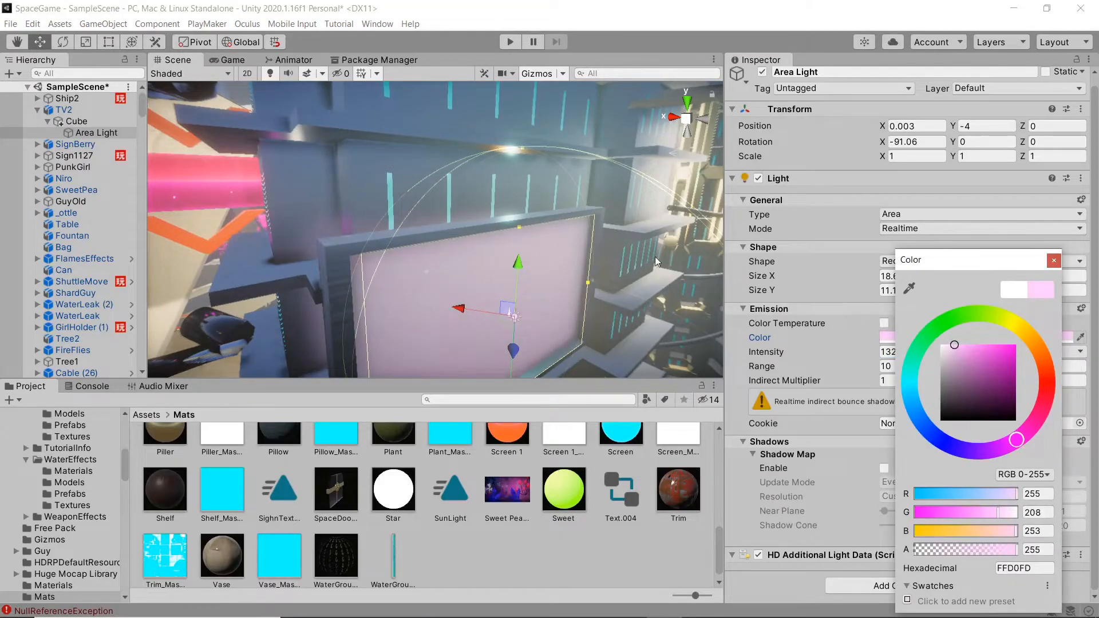
Move the area light farther out from the screen, to about X 0.021, Y -8.5.
left_click_drag(466, 307, 470, 305)
left_click_drag(519, 356, 517, 358)
left_click_drag(467, 311, 470, 312)
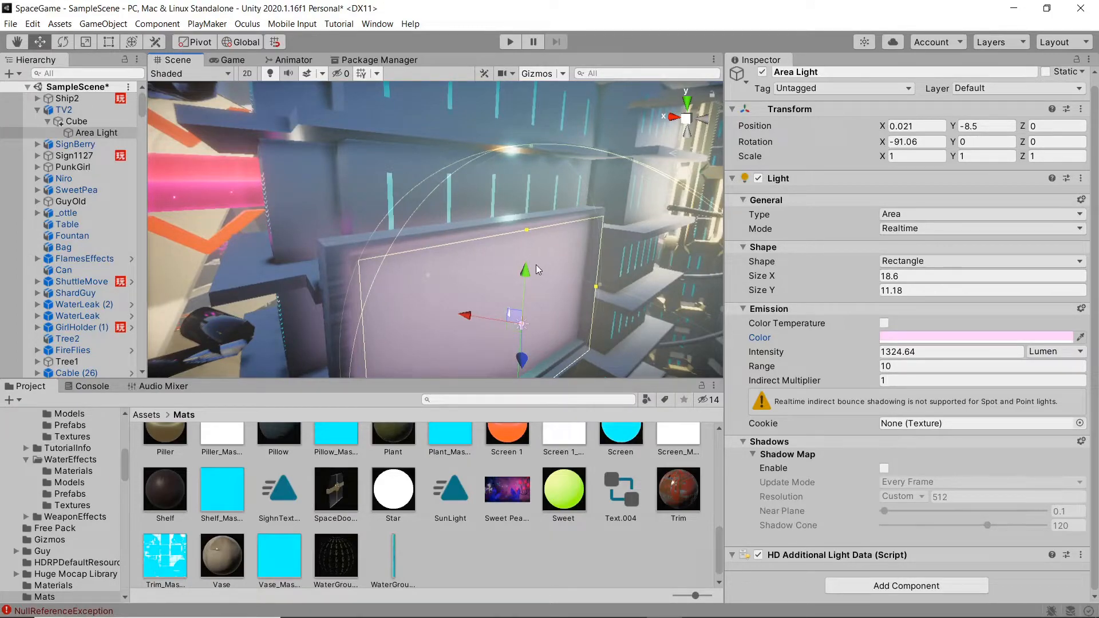
Play-test the scene to check the TV, and exit play mode.
key("ctrl+p")
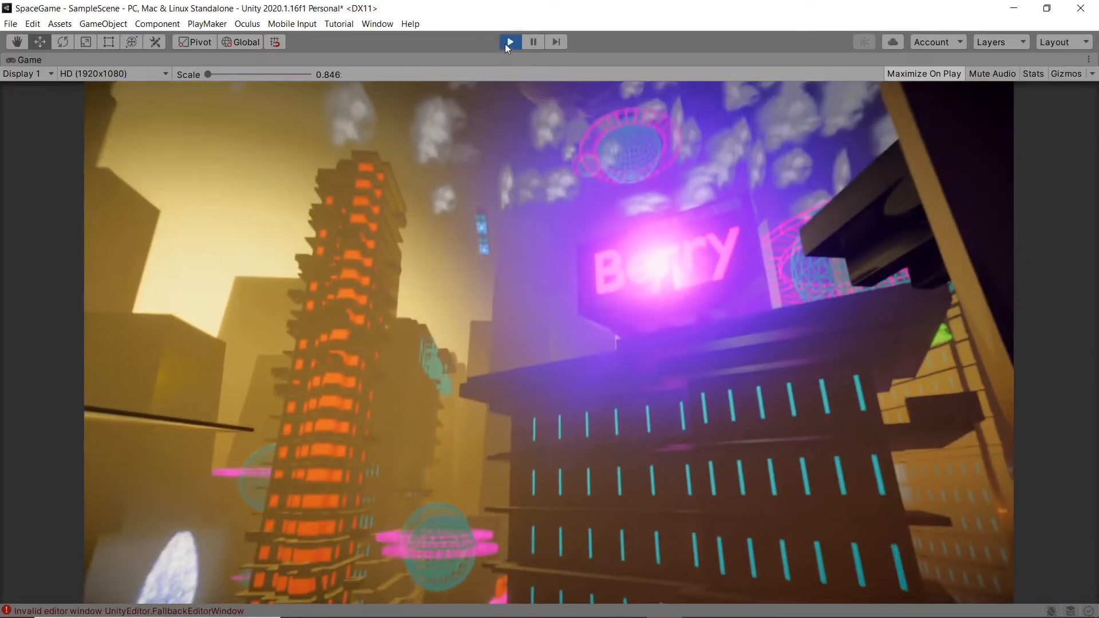
left_click(506, 42)
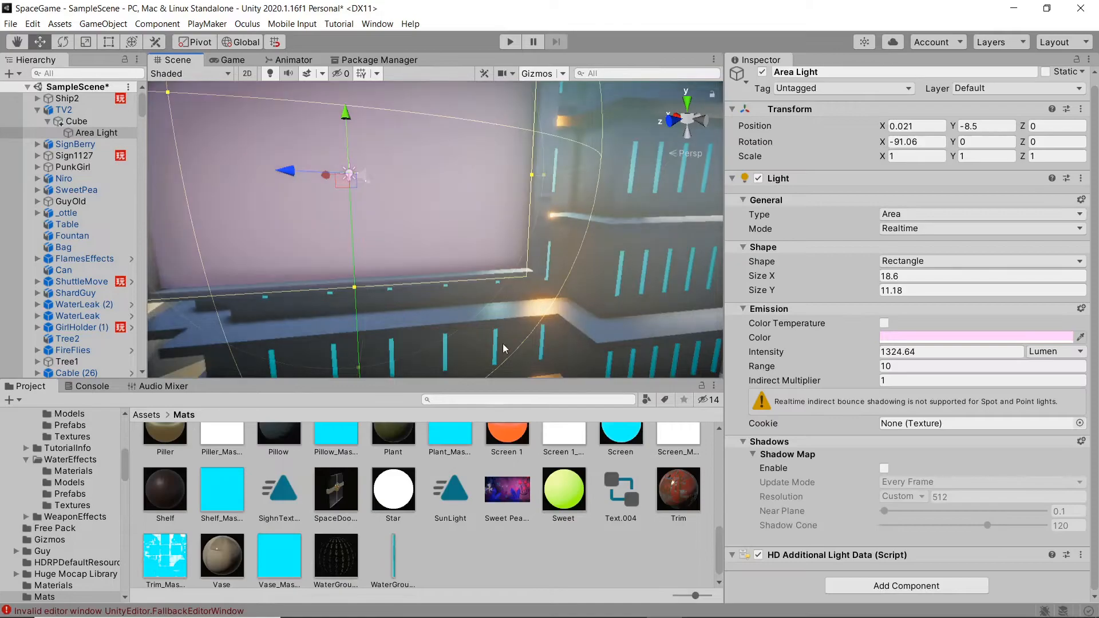
Set the material property of the cube's Video Player to _BaseColorMap.
key("f")
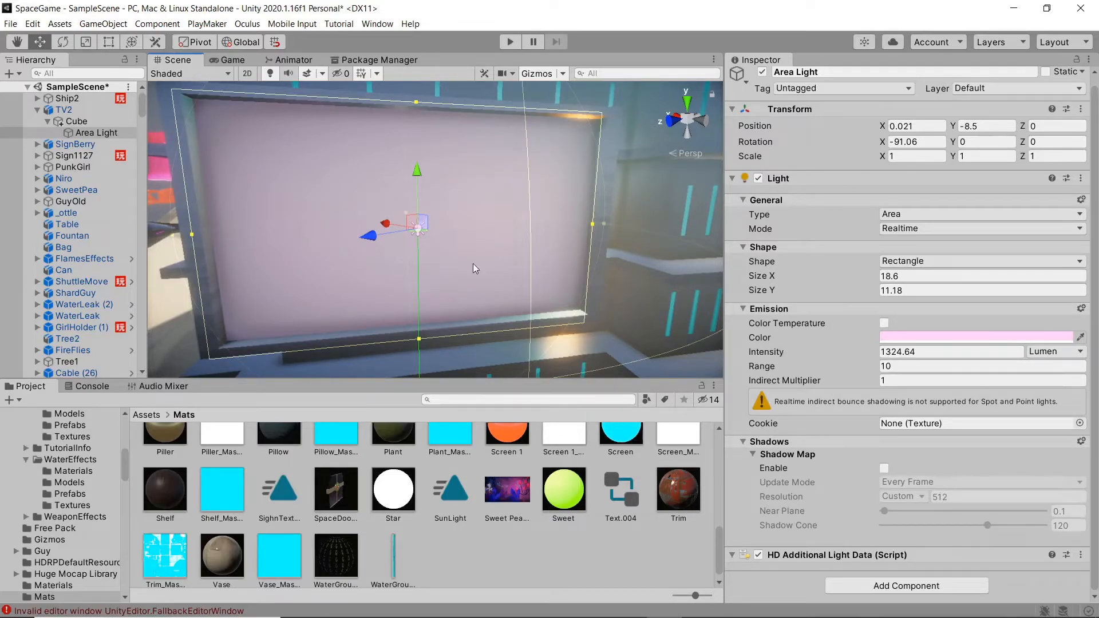
left_click(64, 121)
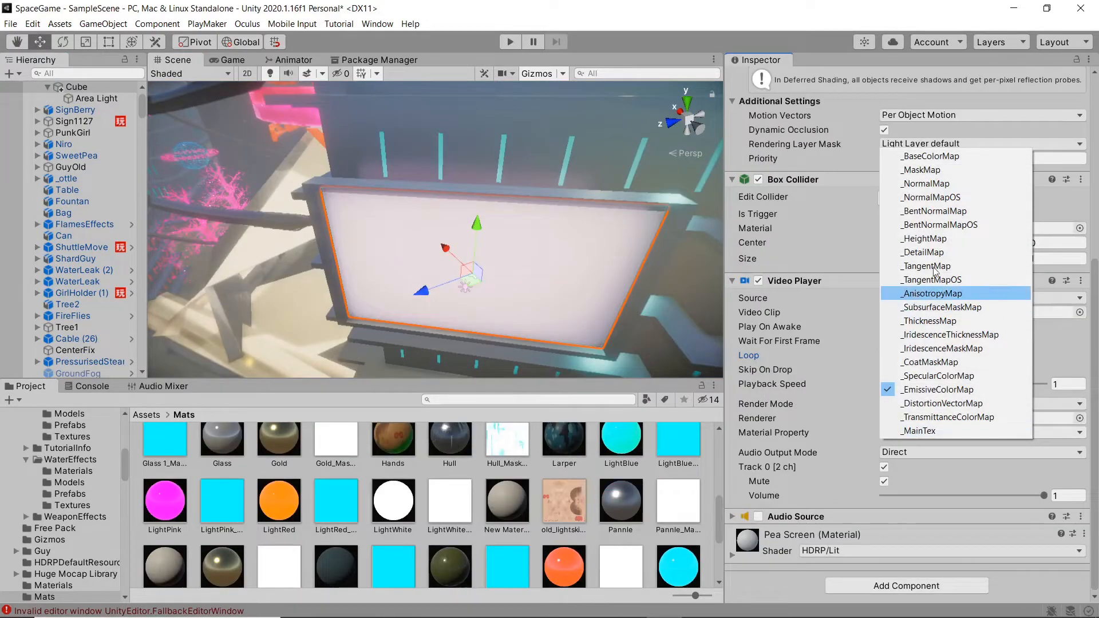
left_click(931, 155)
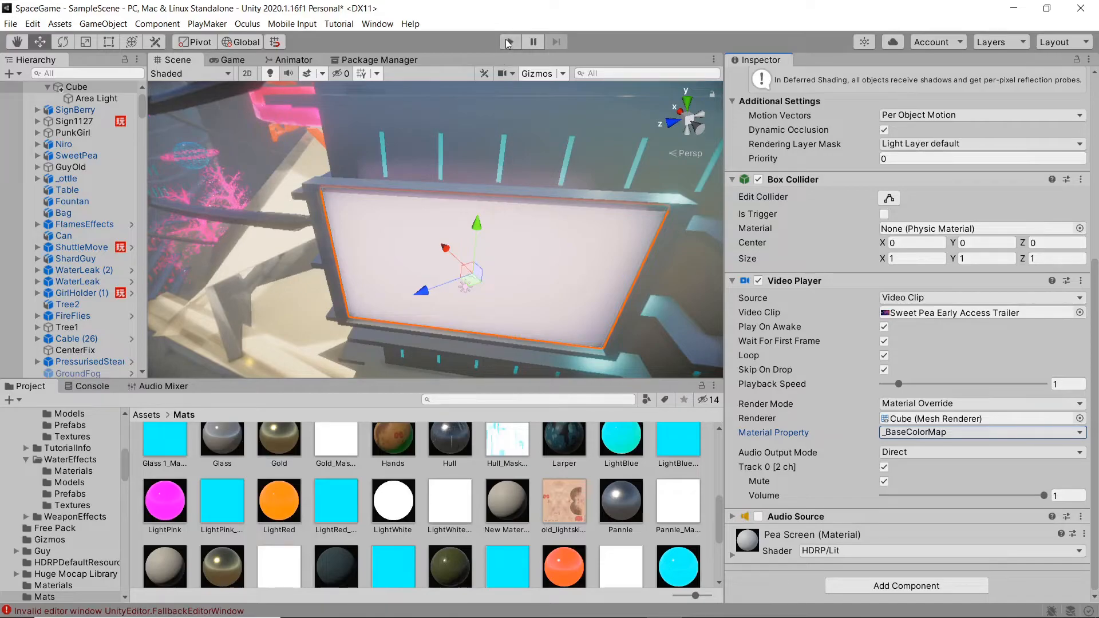
Increase the area light's intensity to about 2131.52 lumen.
left_click(465, 290)
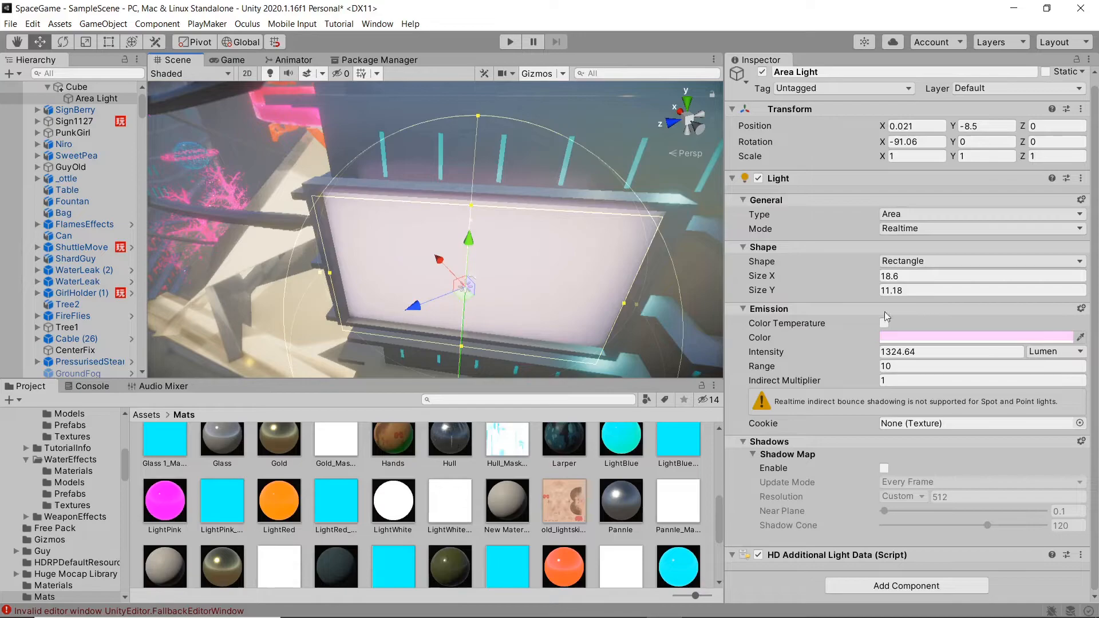
left_click_drag(880, 358, 882, 357)
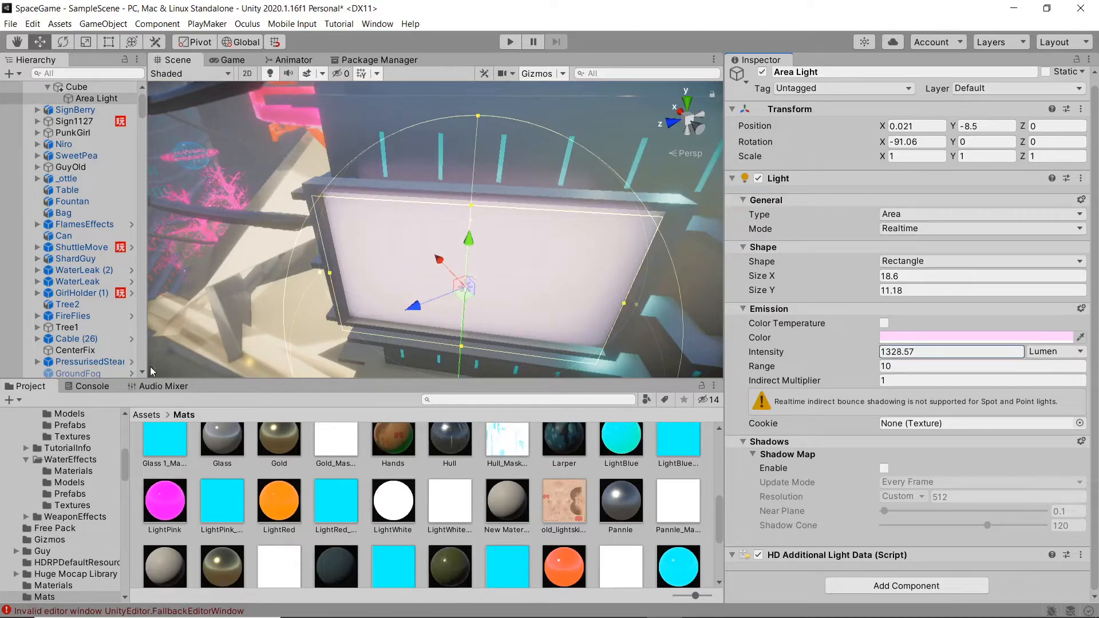
left_click_drag(874, 517, 891, 320)
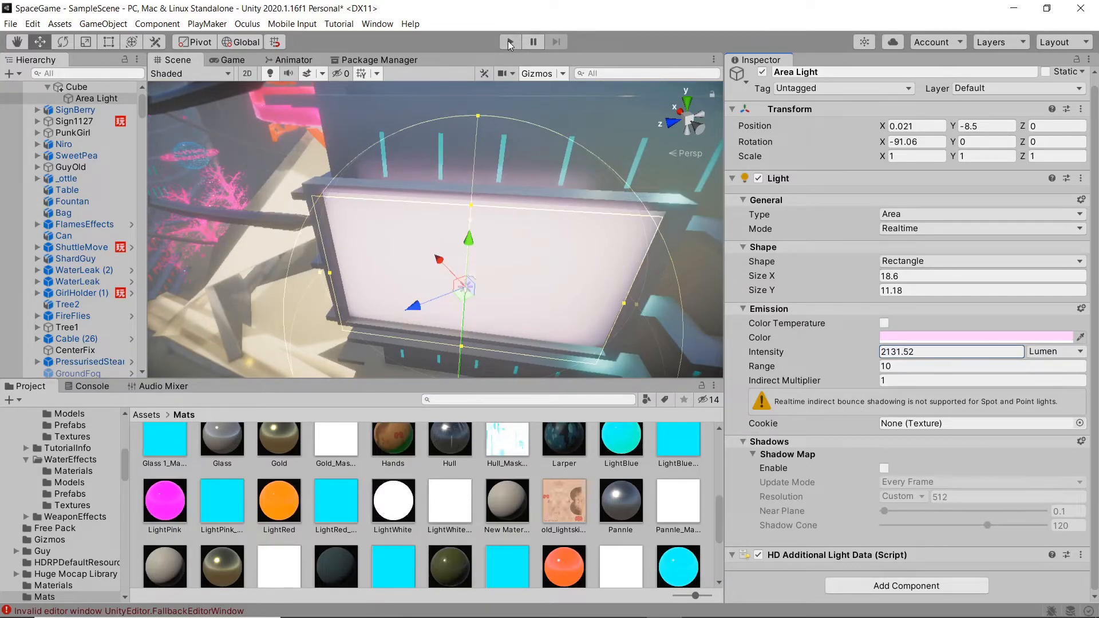
Run the game to check the trailer on the lit TV screen, and stop it.
left_click(509, 42)
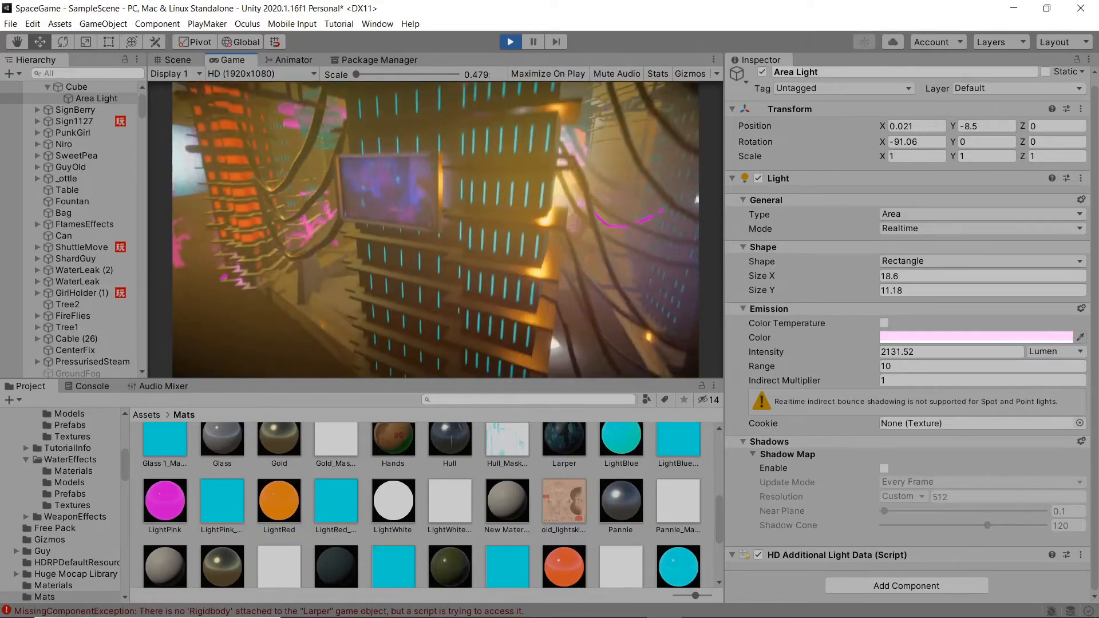
left_click(510, 41)
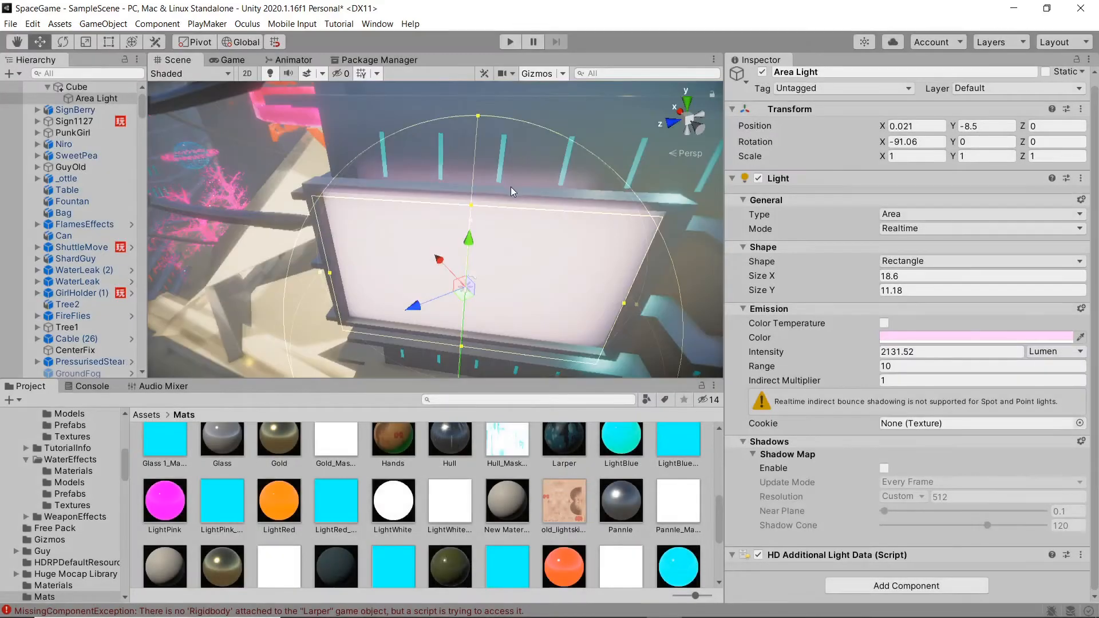
Move the whole TV2 object higher and sideways, to about X 5.8, Y -125.8, Z 152.73.
middle_click_drag(495, 282, 506, 225)
mouse_move(506, 225)
right_mouse_down()
mouse_move(573, 208)
mouse_move(442, 267)
mouse_move(497, 236)
mouse_move(503, 256)
mouse_move(510, 226)
right_mouse_up()
key("s")
middle_click_drag(475, 242, 498, 230)
right_click_drag(499, 230, 495, 199)
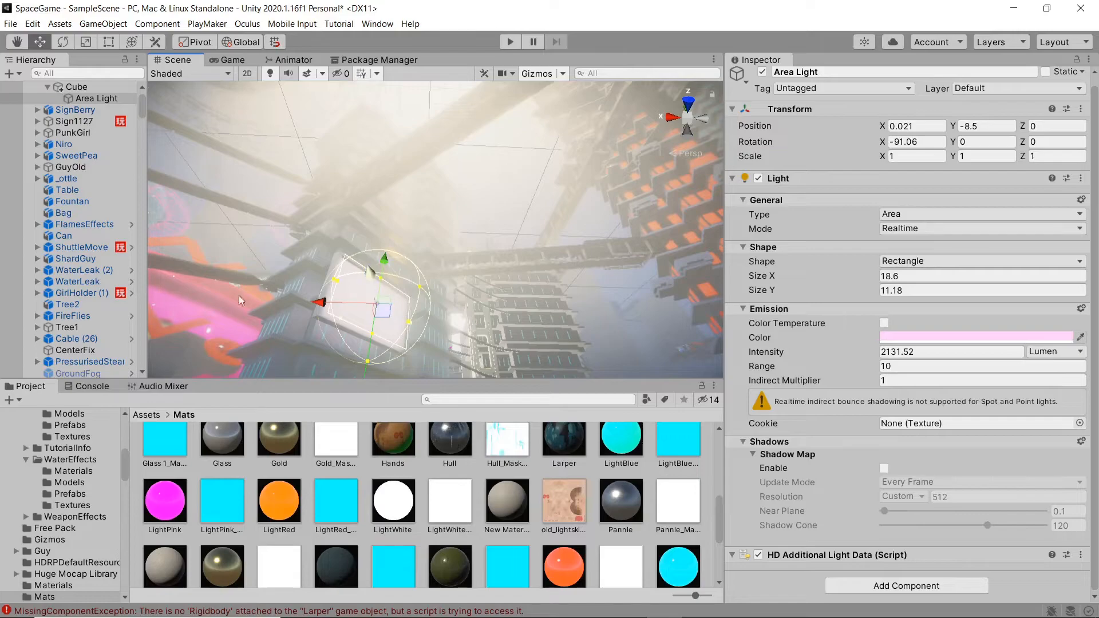
scroll(80, 171, "up", 3)
left_click(77, 121)
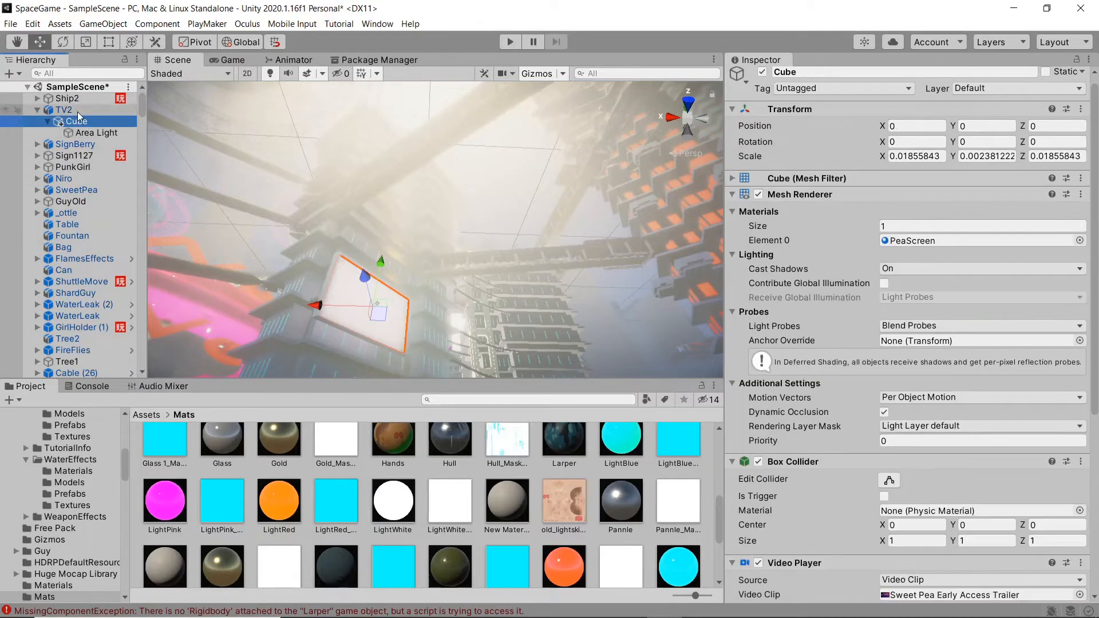
left_click(78, 110)
left_click_drag(382, 255, 402, 65)
middle_click_drag(473, 180, 486, 267)
left_click_drag(350, 281, 466, 270)
Shift TV2 a little farther along its horizontal move axis.
key("r")
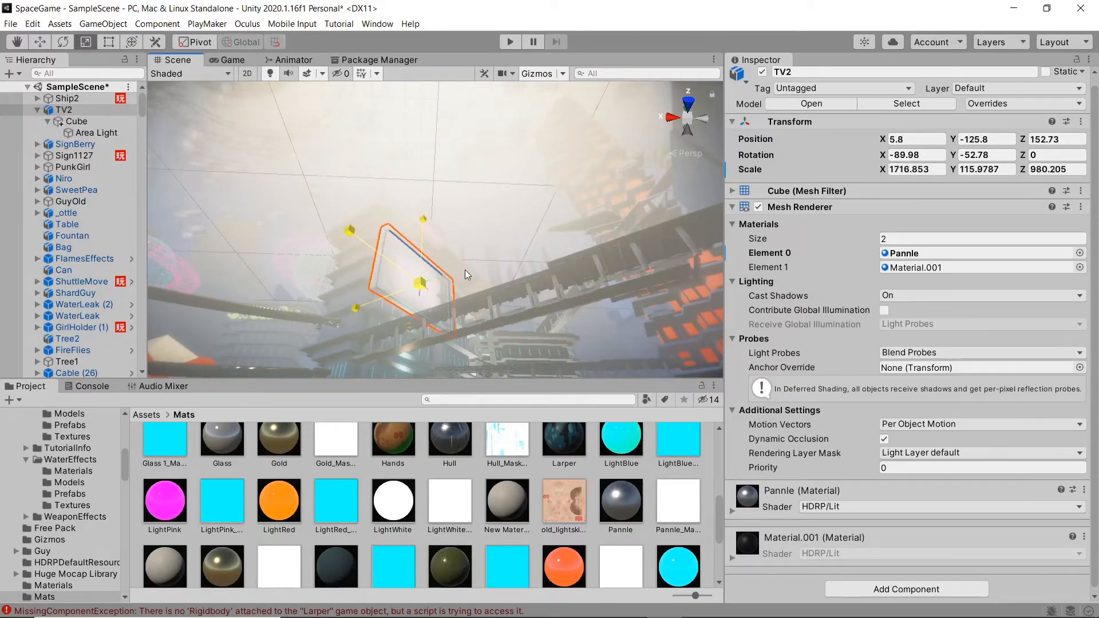
key("w")
left_click_drag(373, 281, 401, 291)
Select the GuyOld object in the scene hierarchy.
mouse_move(514, 260)
left_mouse_down("alt")
mouse_move(564, 235)
mouse_move(506, 241)
left_mouse_up("alt")
middle_click_drag(506, 241, 436, 204)
scroll(449, 240, "down", 4)
left_click(94, 201)
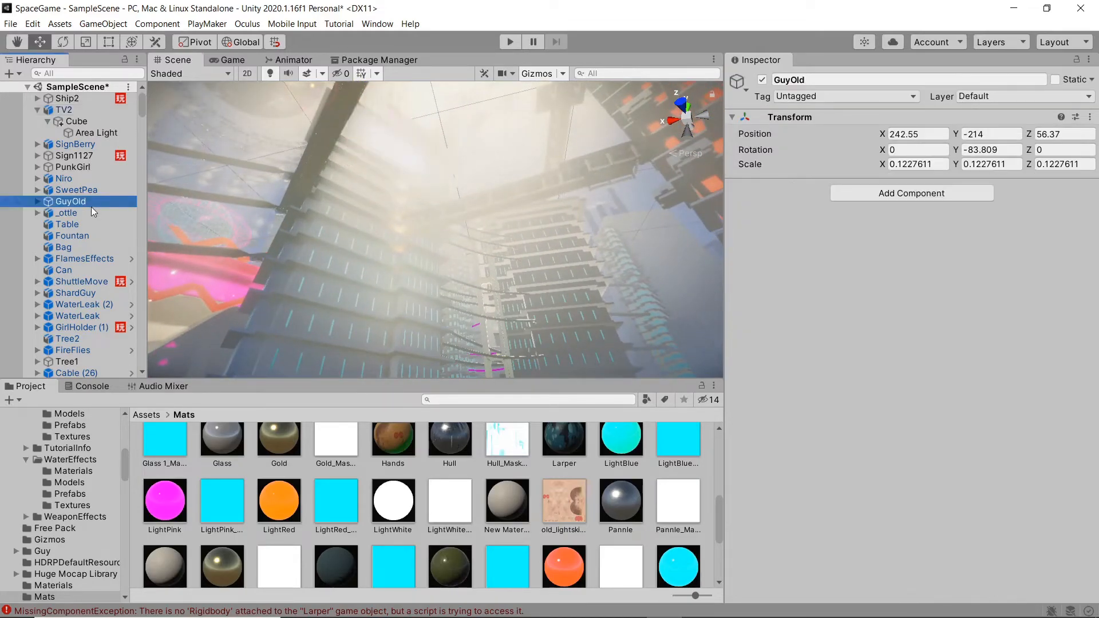